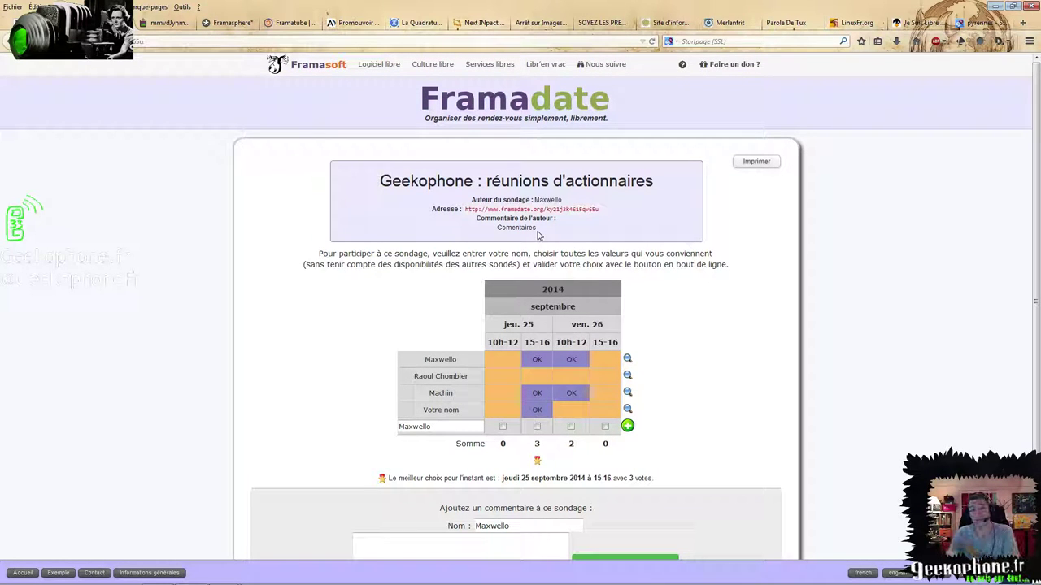
# Go back to the Framasoft home page and create a new spreadsheet with Framacalc
pyautogui.scroll(-1, 925, 308)
pyautogui.scroll(1, 924, 313)
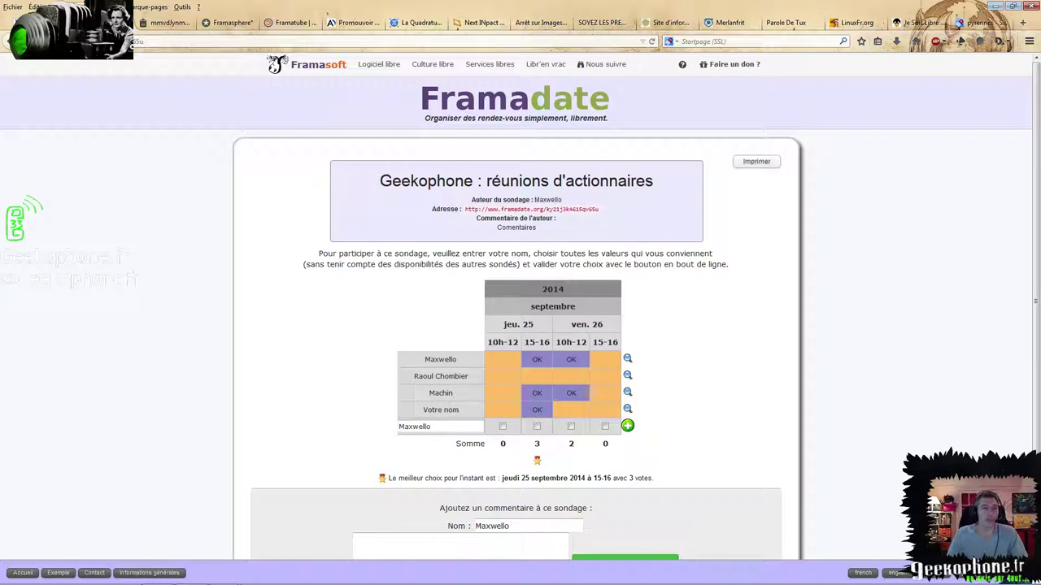
pyautogui.hotkey('alt', 'Left')
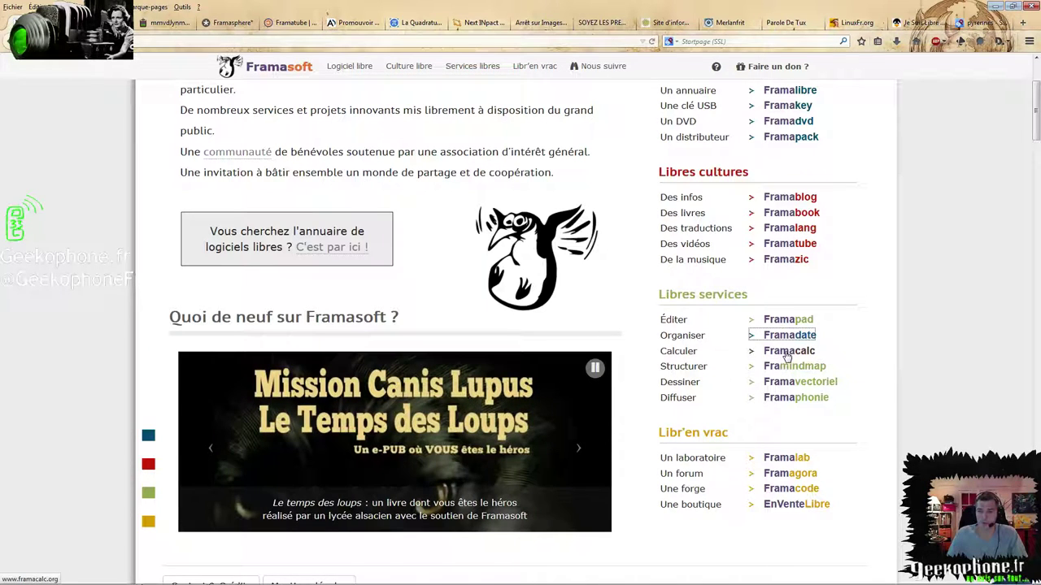
pyautogui.click(793, 357)
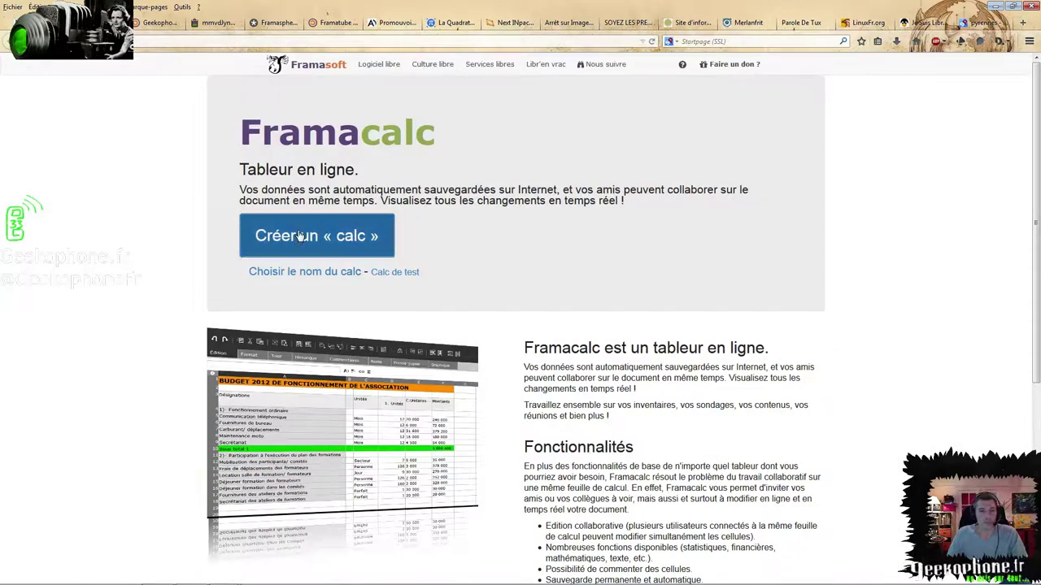
pyautogui.click(314, 236)
pyautogui.click(573, 332)
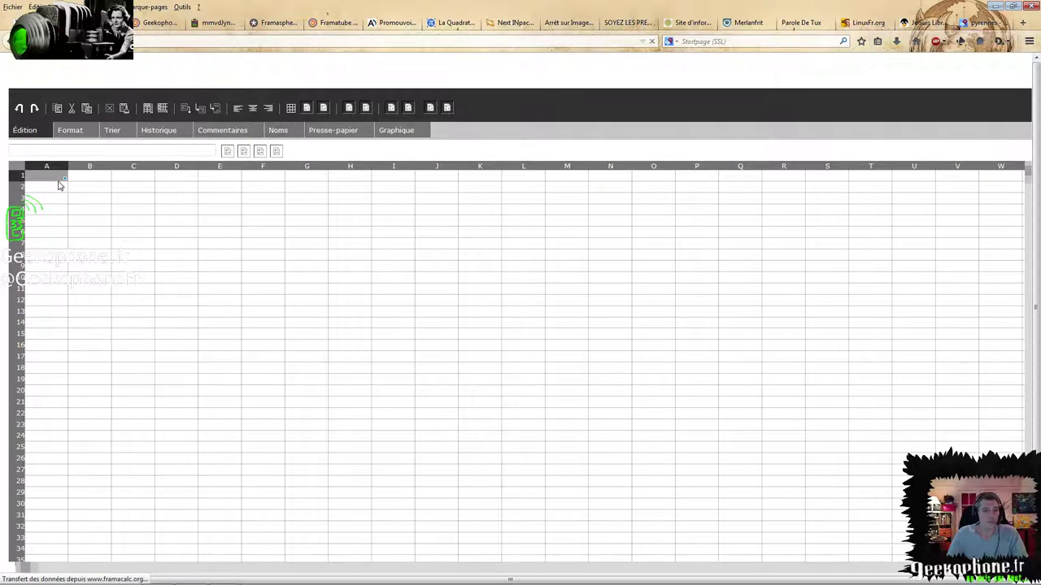
# Enter the values 1, 2, 3, 4 and 5 in cells A1 to E1
pyautogui.write('1')
pyautogui.press('Tab')
pyautogui.write('2')
pyautogui.press('Tab')
pyautogui.write('3')
pyautogui.press('Tab')
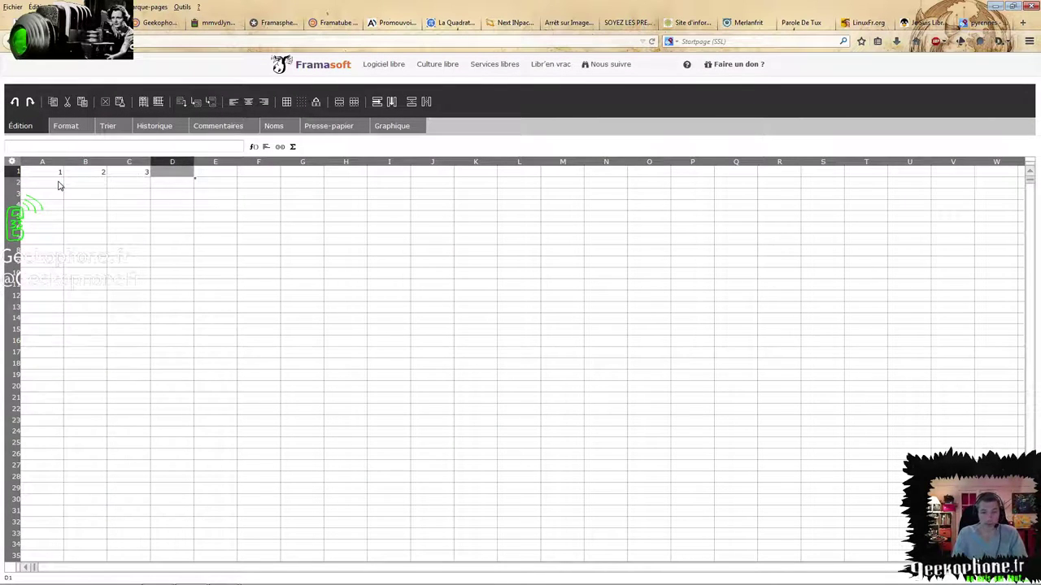
pyautogui.write('4')
pyautogui.press('Tab')
pyautogui.write('5')
pyautogui.press('Tab')
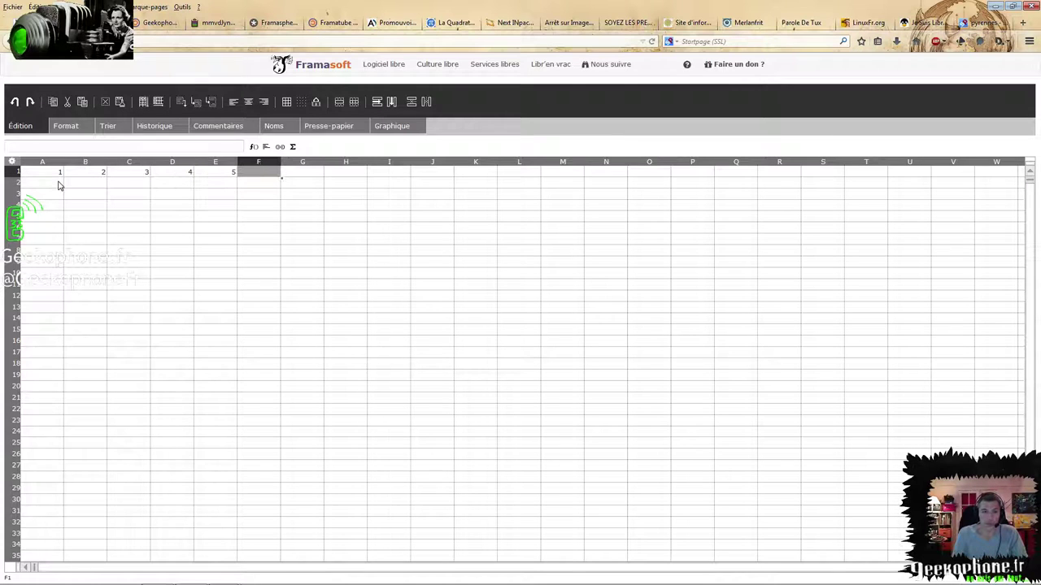
# Fill the values of A1:E1 down through row 13
pyautogui.moveTo(52, 172); pyautogui.dragTo(234, 312)
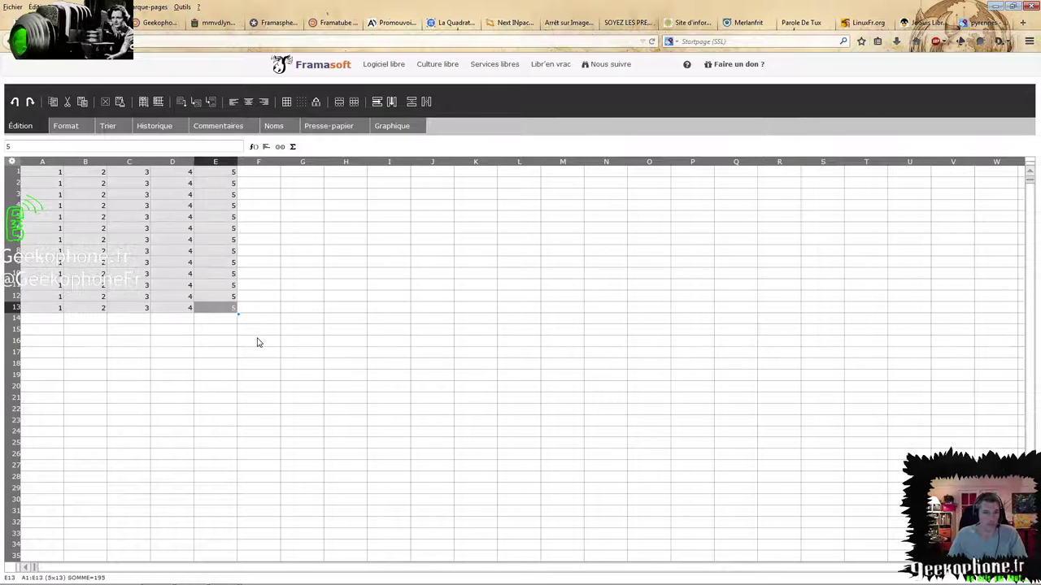
pyautogui.click(173, 343)
pyautogui.click(176, 277)
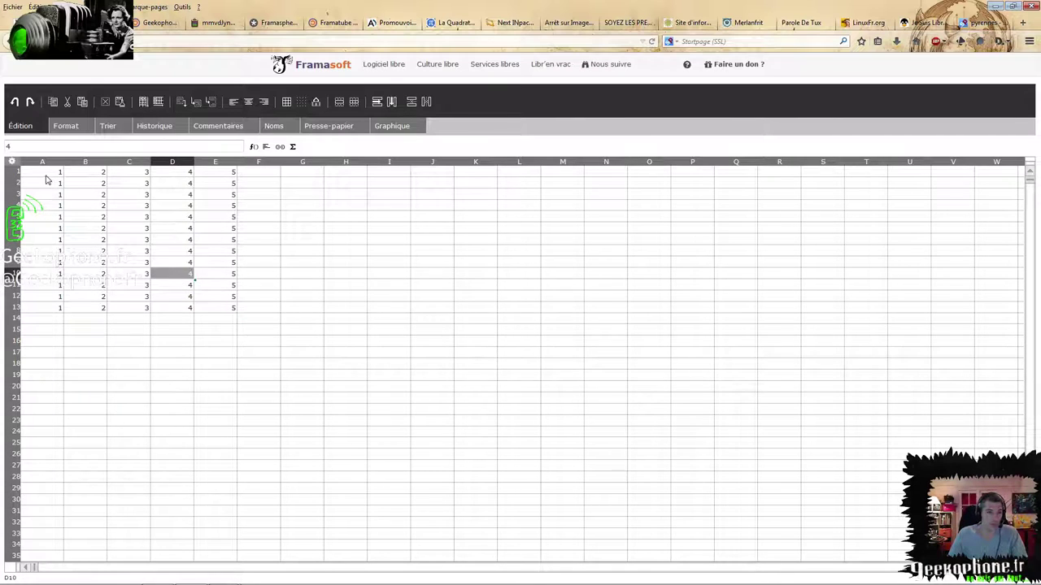
pyautogui.click(235, 311)
# Enter the formula =A1+D10 in cell F13 and reselect the cell to check it
pyautogui.click(274, 313)
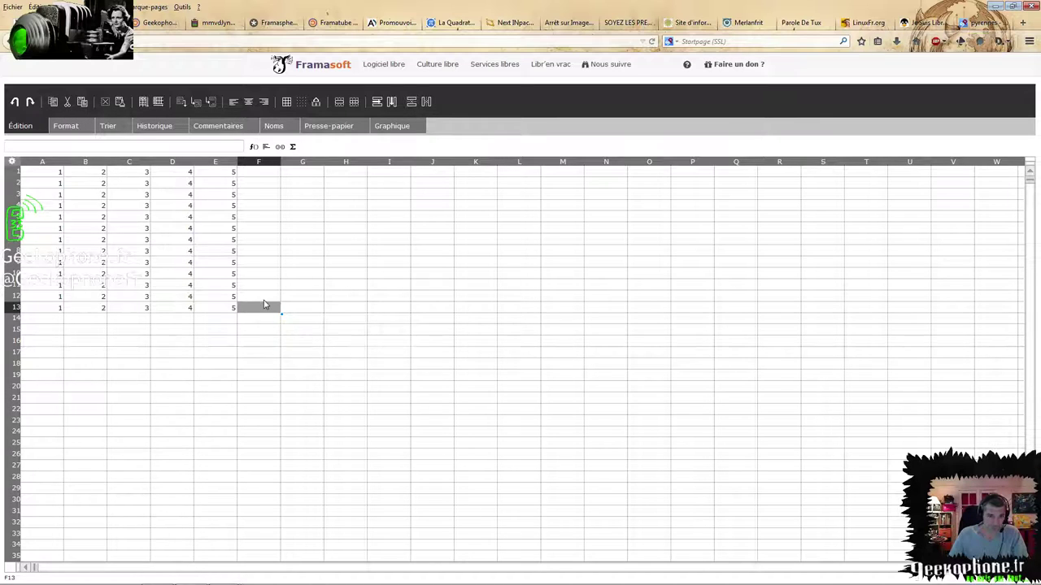
pyautogui.write('=')
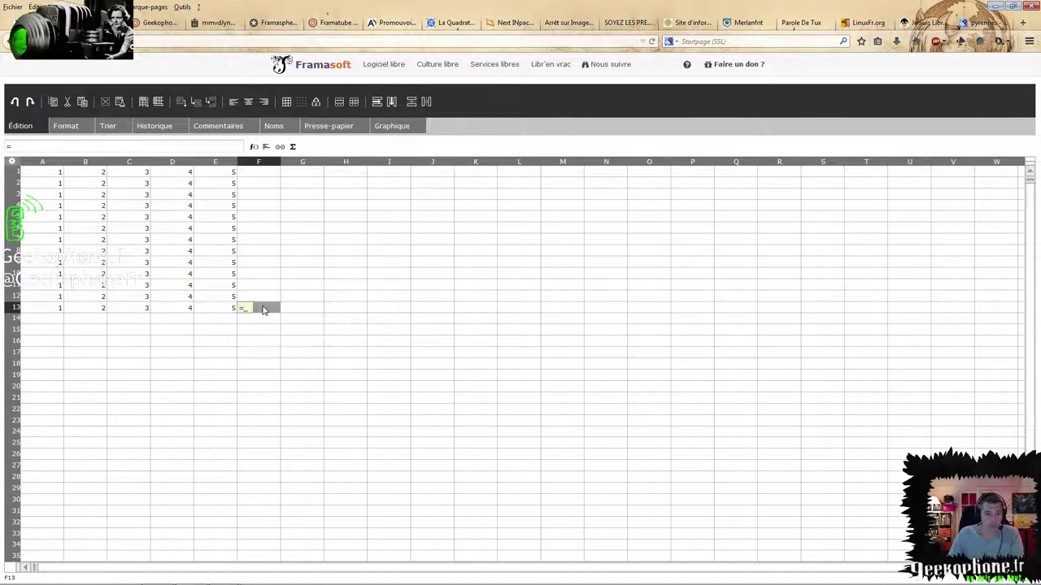
pyautogui.click(47, 174)
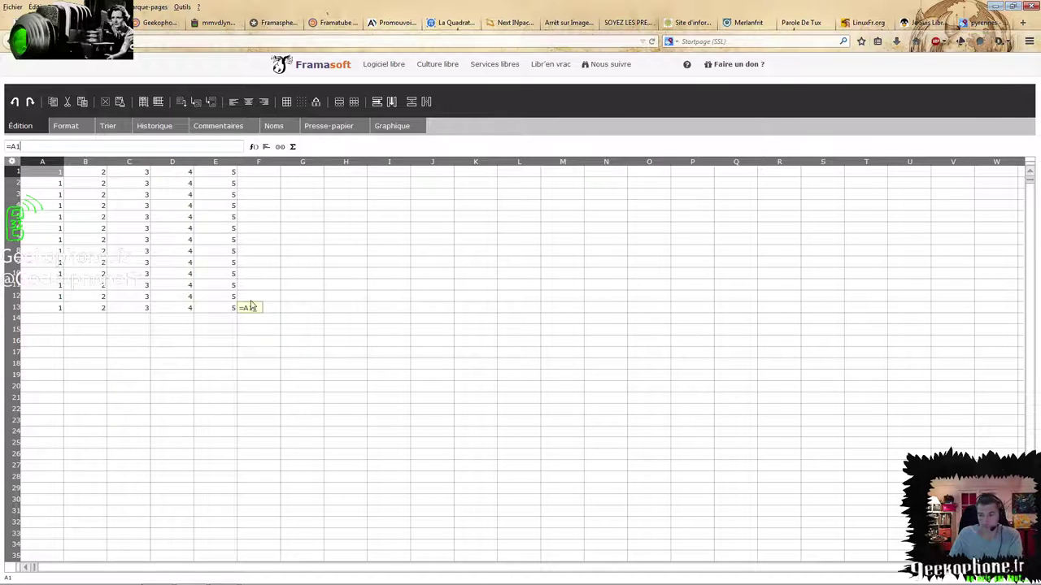
pyautogui.write('+')
pyautogui.click(188, 278)
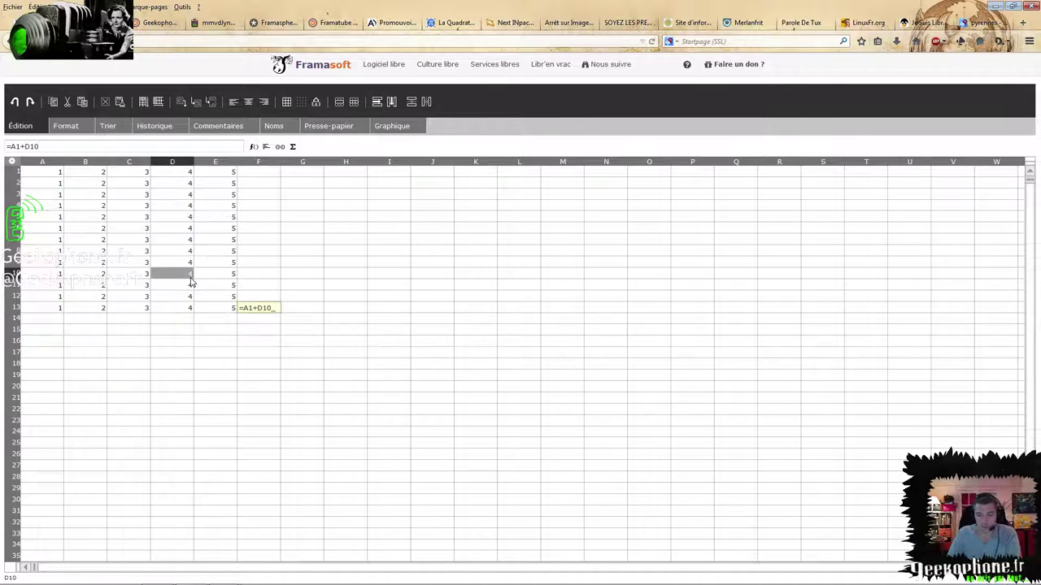
pyautogui.press('Return')
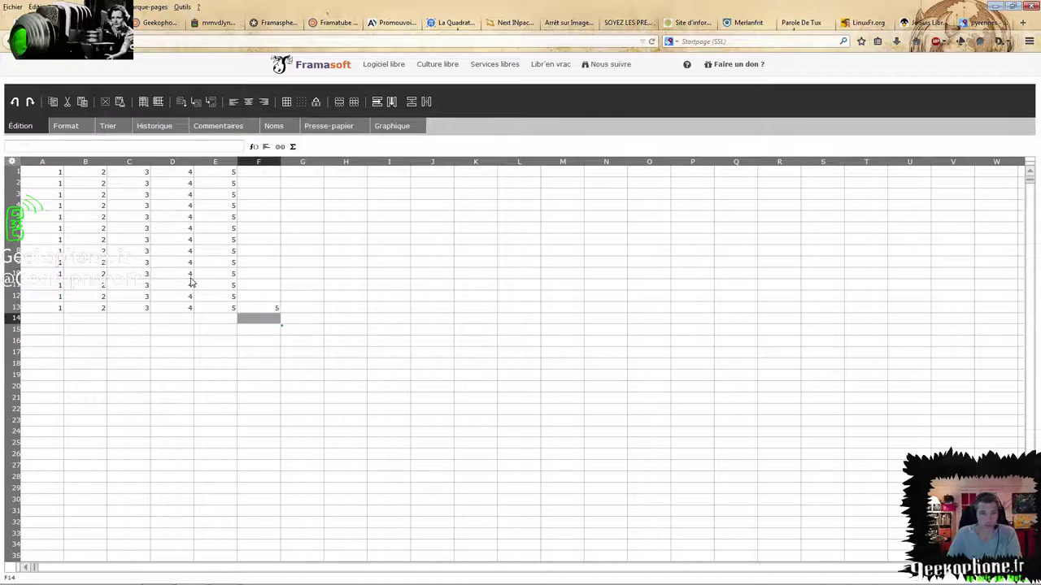
pyautogui.click(257, 309)
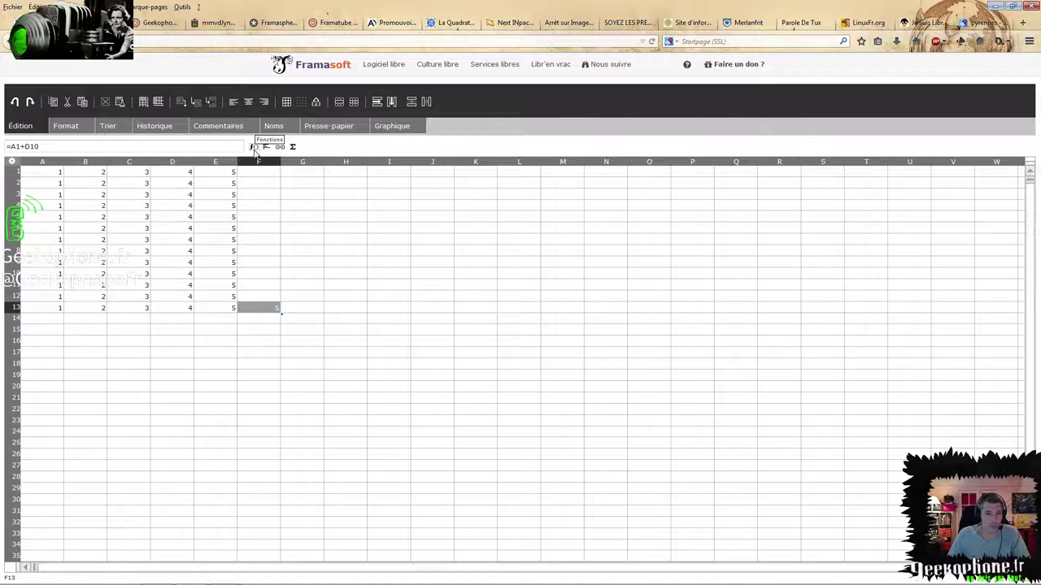
# Look through the list of available functions for cell F12 and close it without inserting one
pyautogui.click(263, 297)
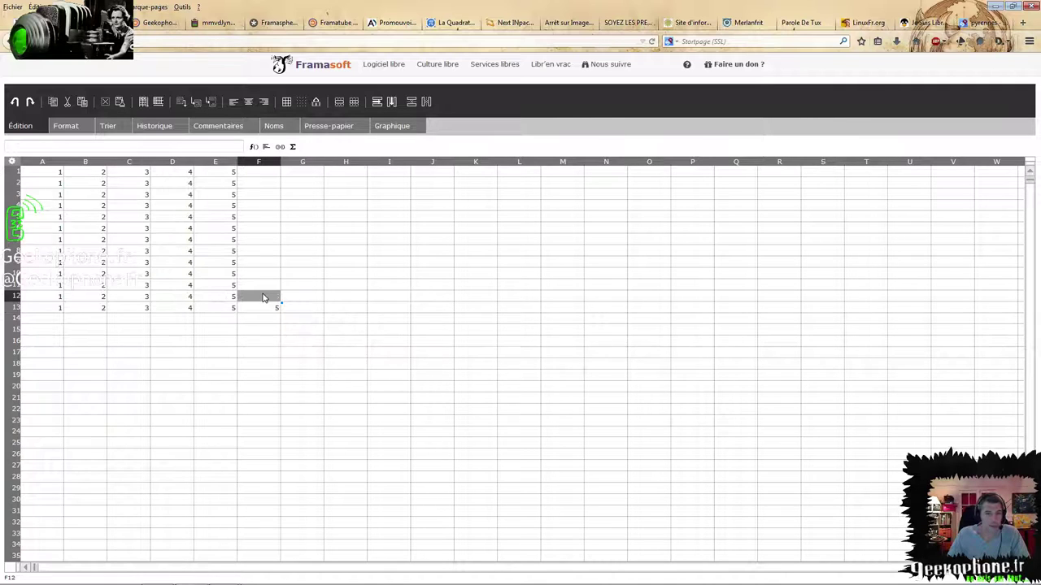
pyautogui.click(253, 147)
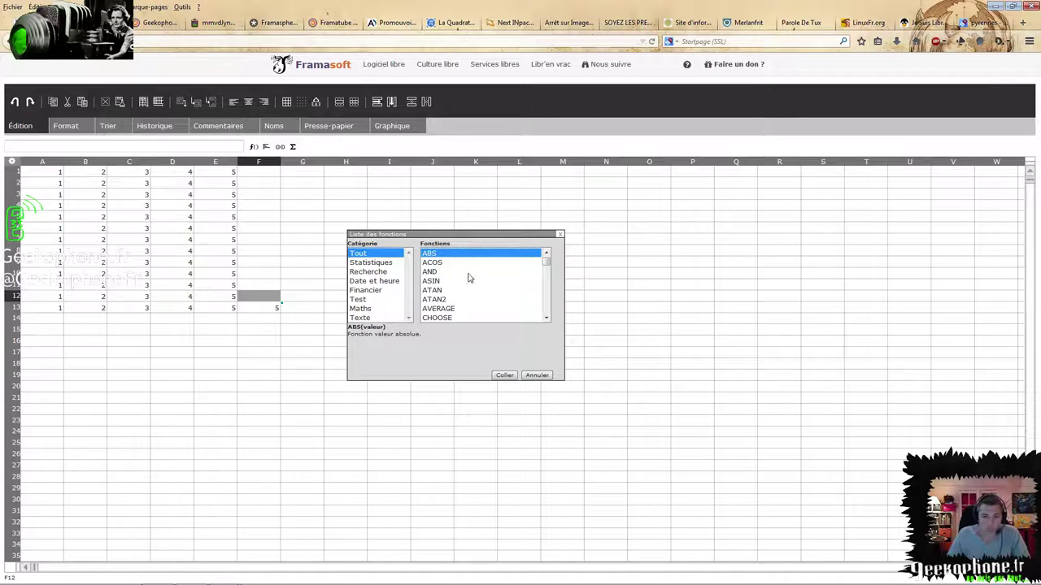
pyautogui.moveTo(550, 263)
pyautogui.mouseDown()
pyautogui.moveTo(551, 314)
pyautogui.moveTo(549, 254)
pyautogui.mouseUp()
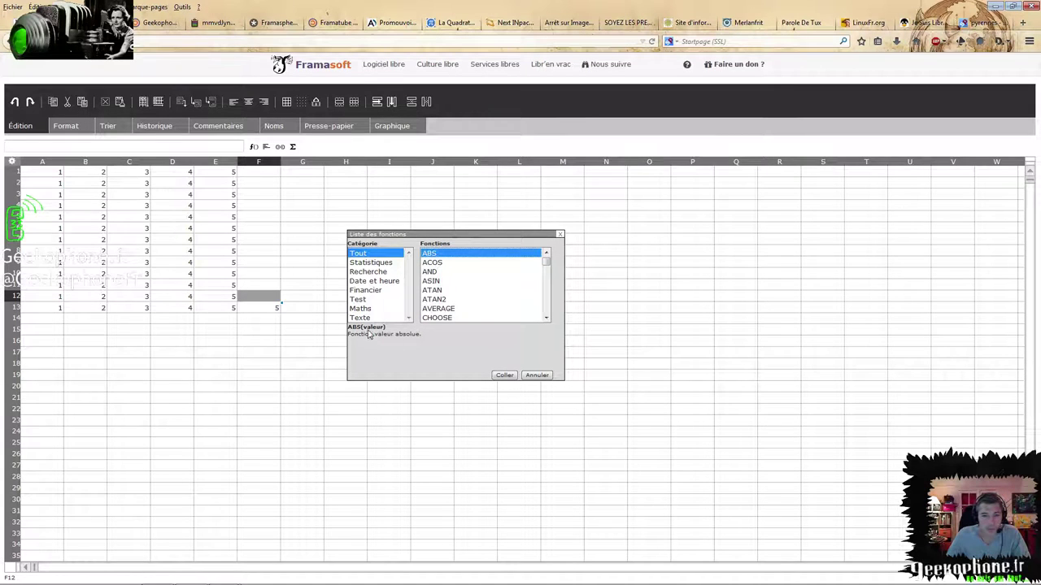
pyautogui.click(534, 378)
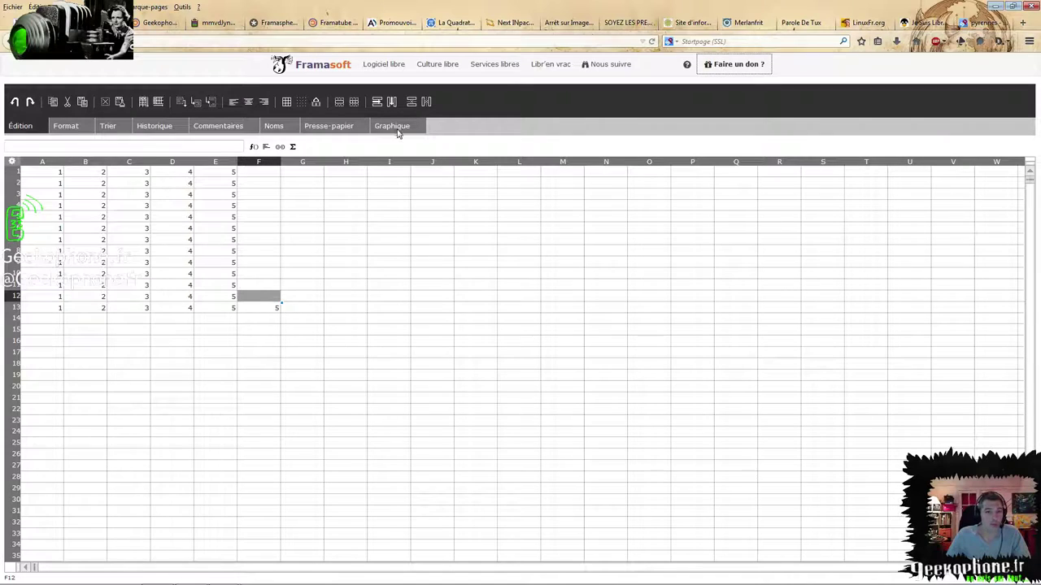
# Examine the cell format settings, the history and the sorting options of the spreadsheet
pyautogui.click(70, 130)
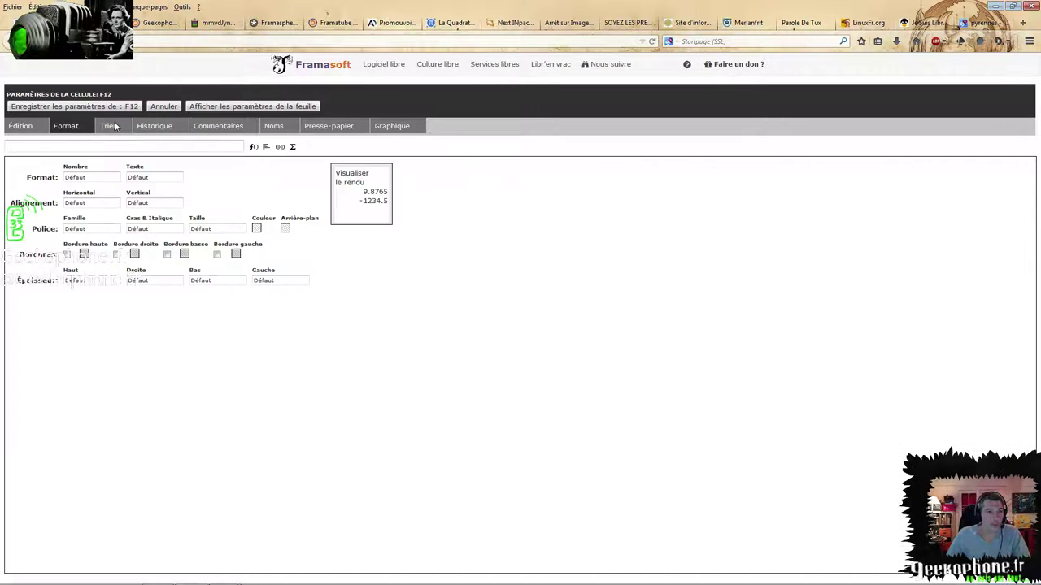
pyautogui.click(112, 126)
pyautogui.click(149, 127)
pyautogui.click(112, 127)
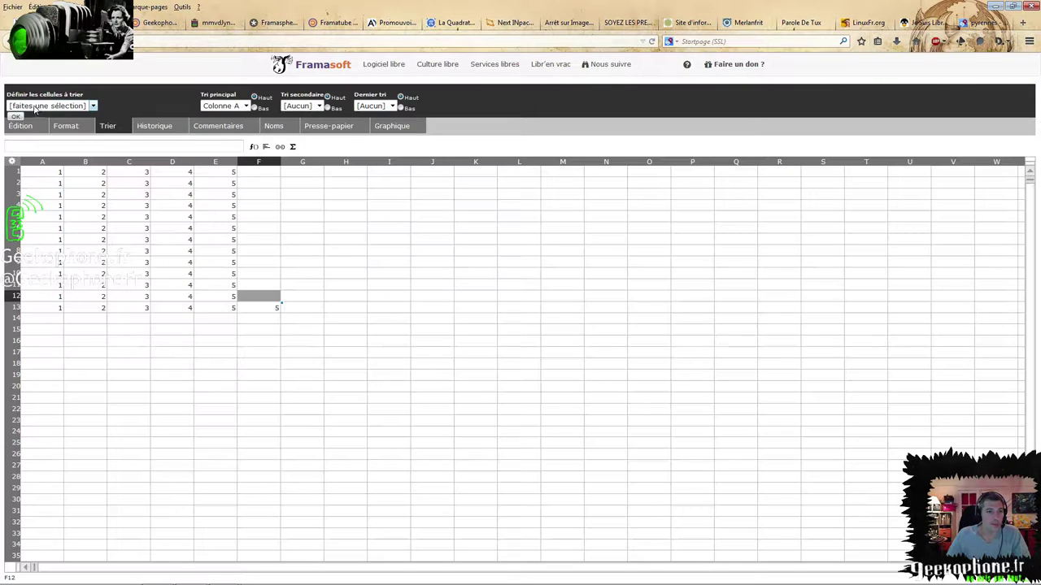
# View the sheet as an HTML export and close the exported page
pyautogui.click(12, 162)
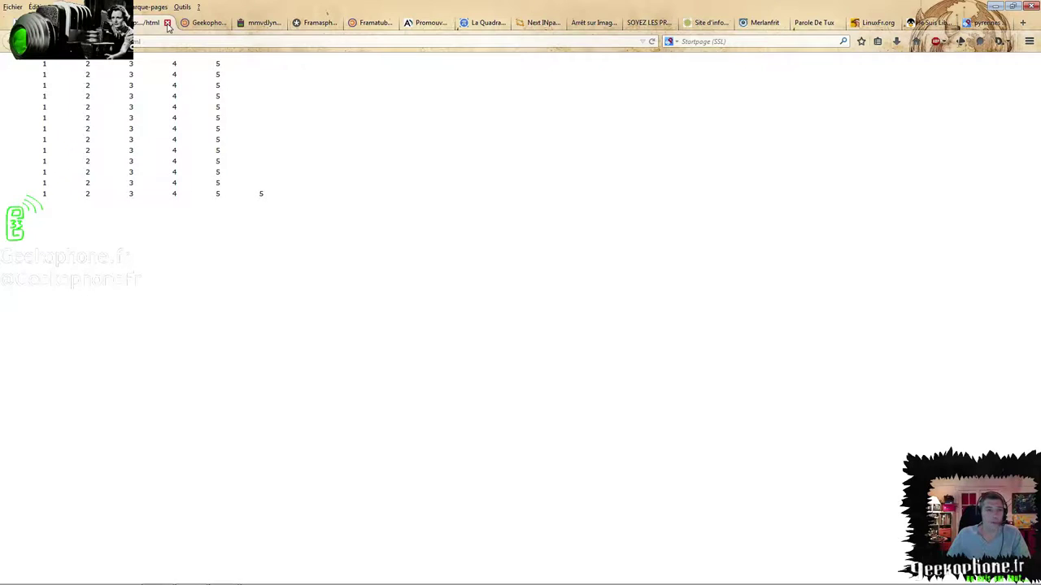
pyautogui.click(167, 22)
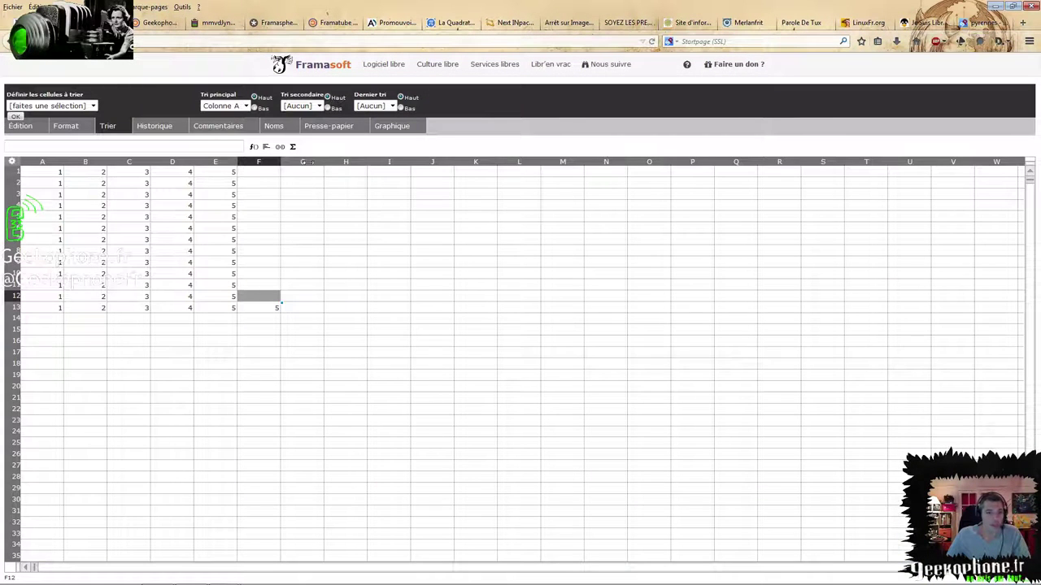
# Examine the naming, chart, clipboard and comment features, and return to the editing tools
pyautogui.click(275, 128)
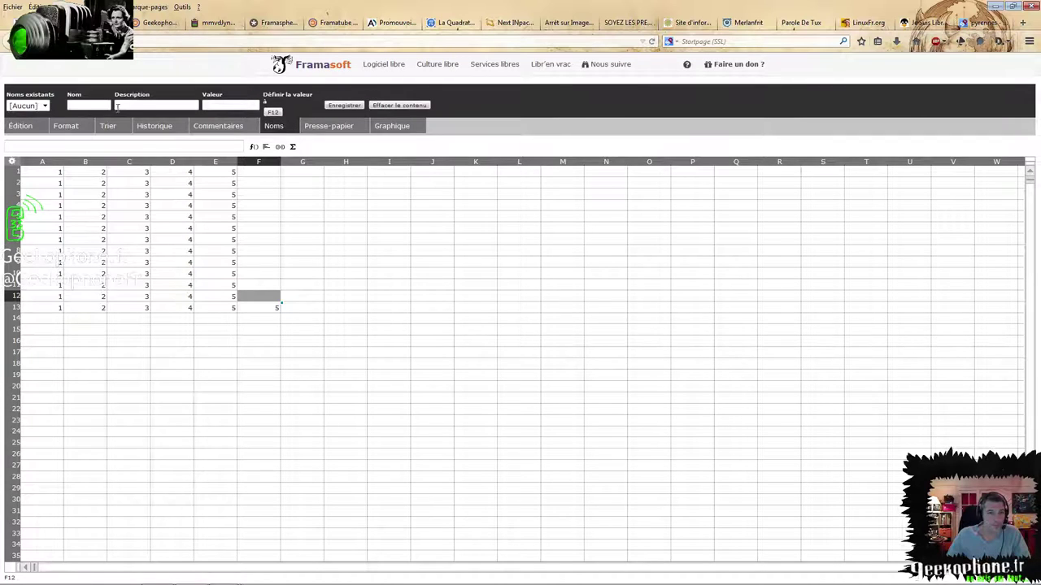
pyautogui.click(27, 106)
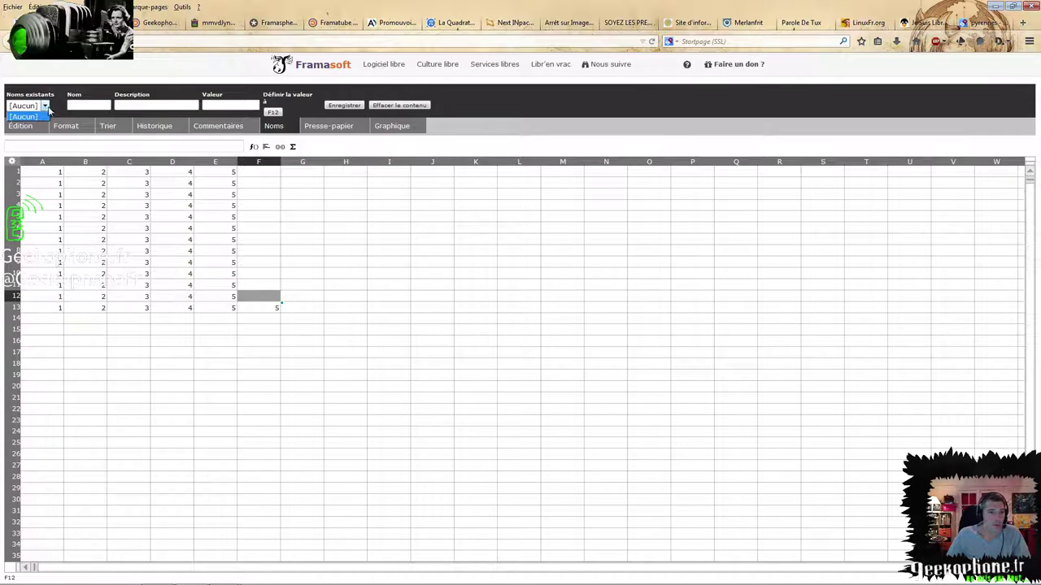
pyautogui.click(393, 129)
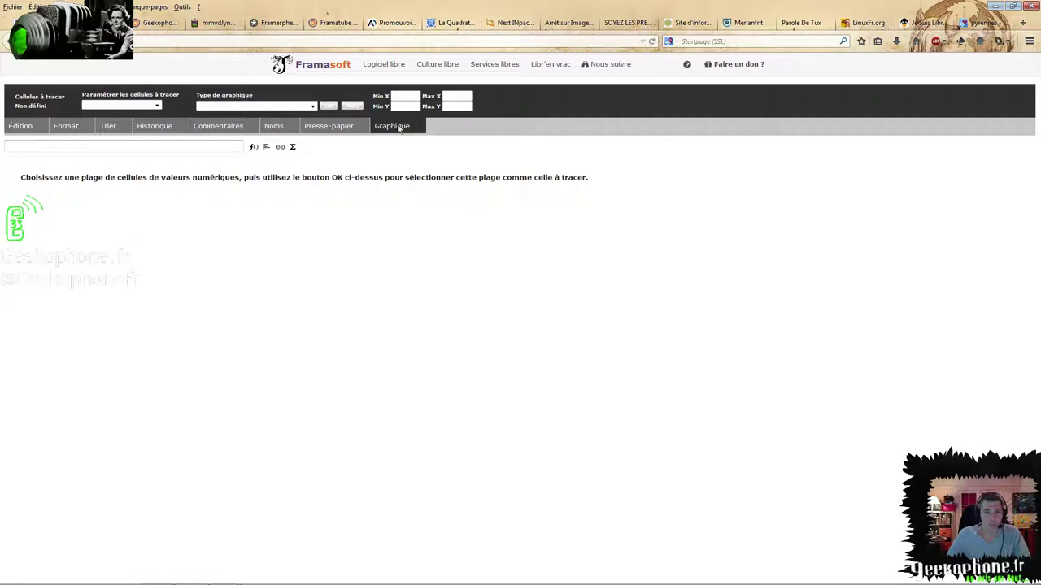
pyautogui.click(331, 130)
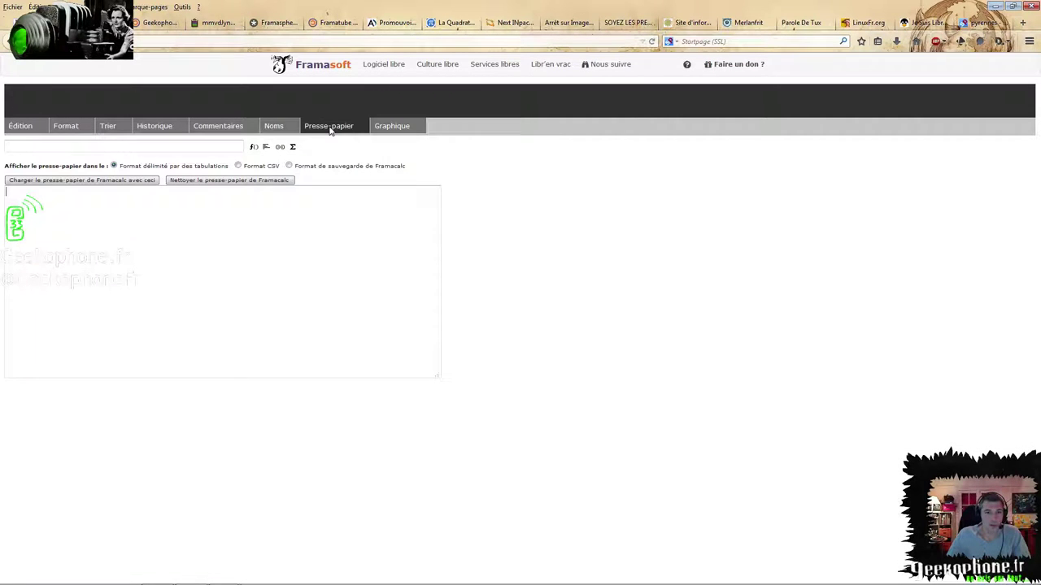
pyautogui.click(274, 128)
pyautogui.click(193, 130)
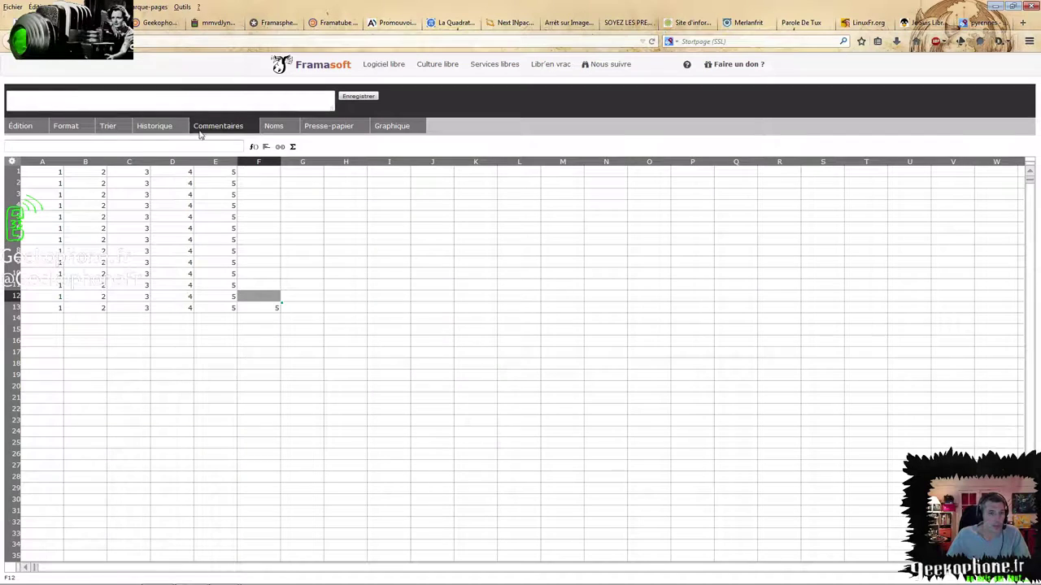
pyautogui.click(24, 131)
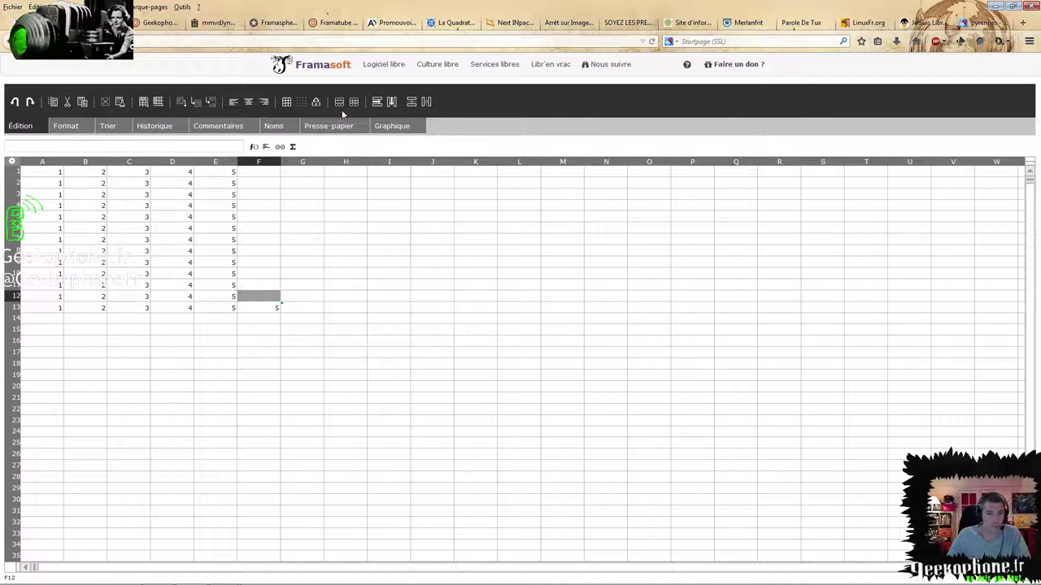
pyautogui.click(65, 127)
pyautogui.click(27, 129)
pyautogui.click(89, 205)
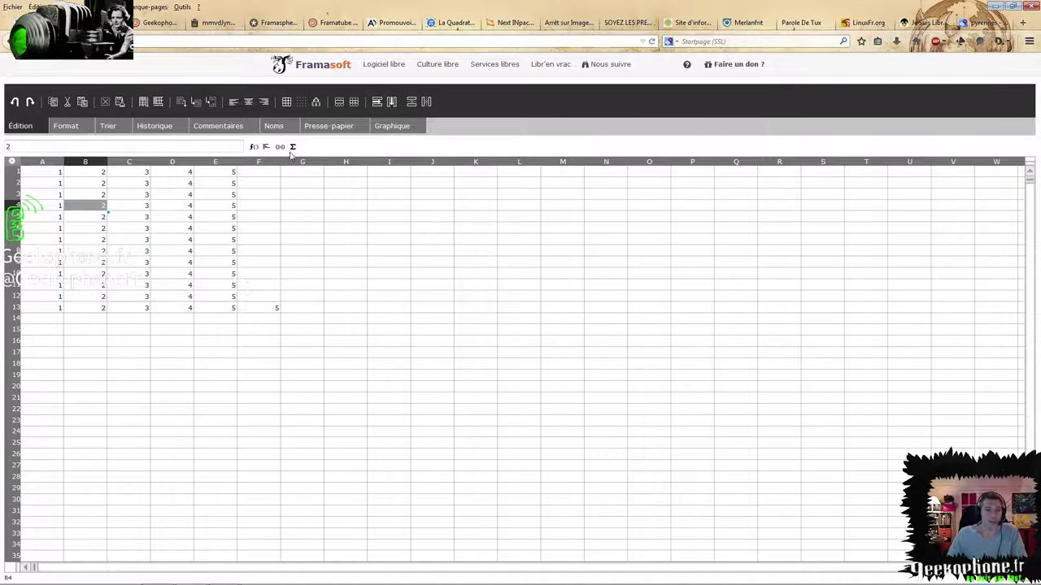
pyautogui.moveTo(1034, 193); pyautogui.dragTo(980, 177)
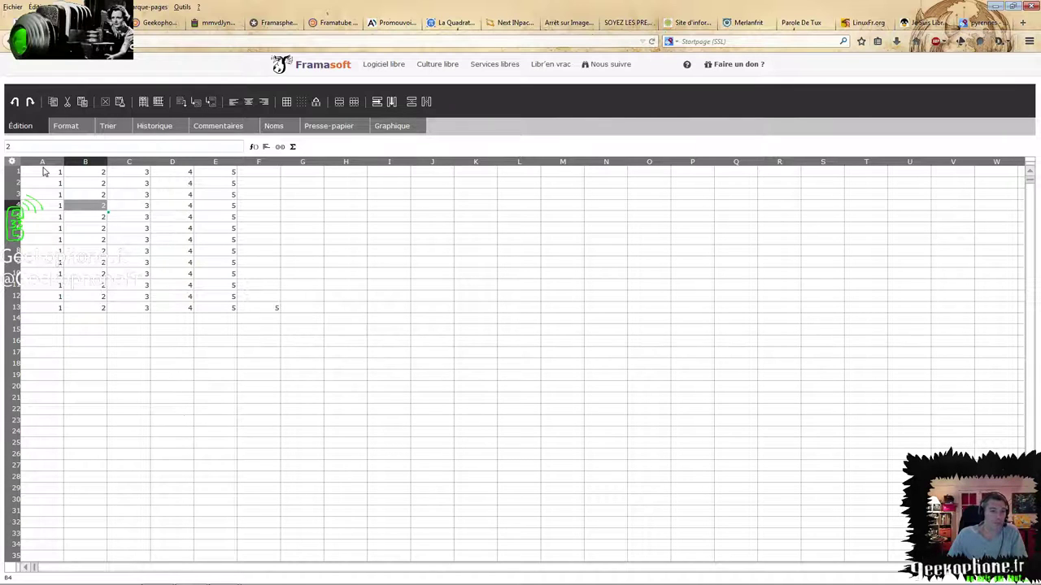
pyautogui.moveTo(46, 171); pyautogui.dragTo(299, 310)
pyautogui.click(300, 333)
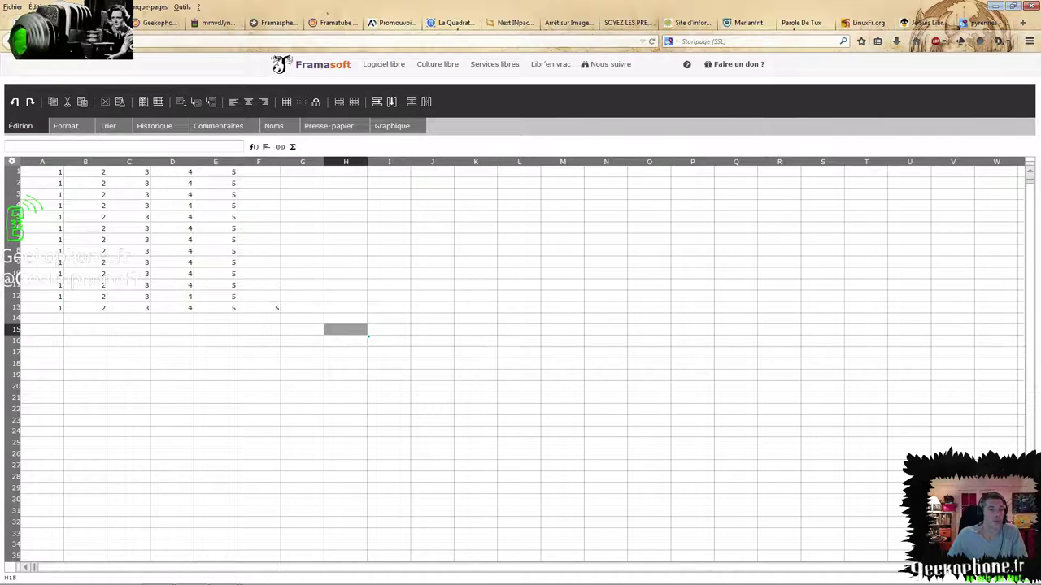
# Go back to the Framasoft home page and open the Framindmap mind-mapping service
pyautogui.hotkey('alt', 'Left')
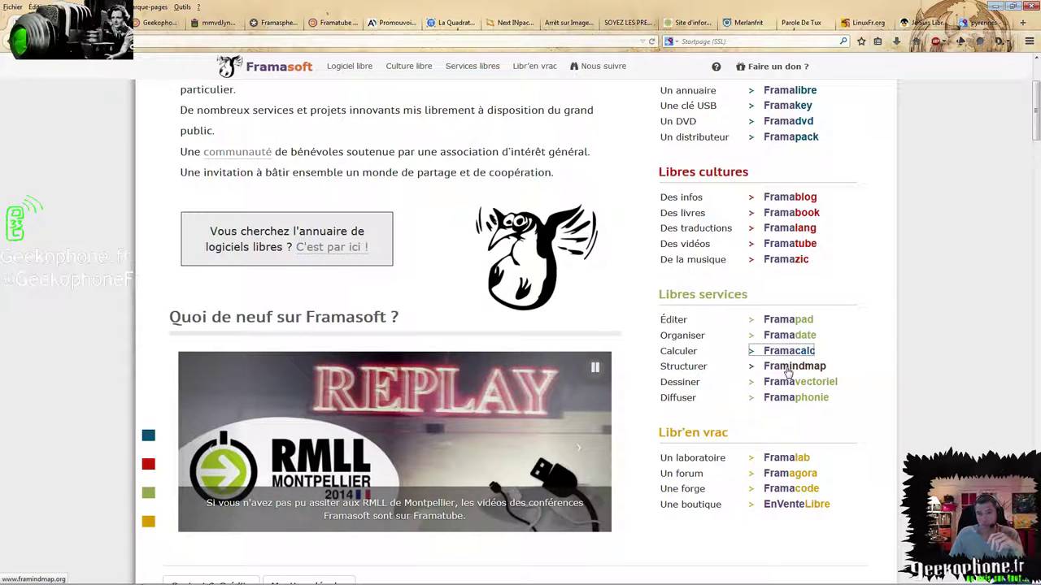
pyautogui.click(788, 368)
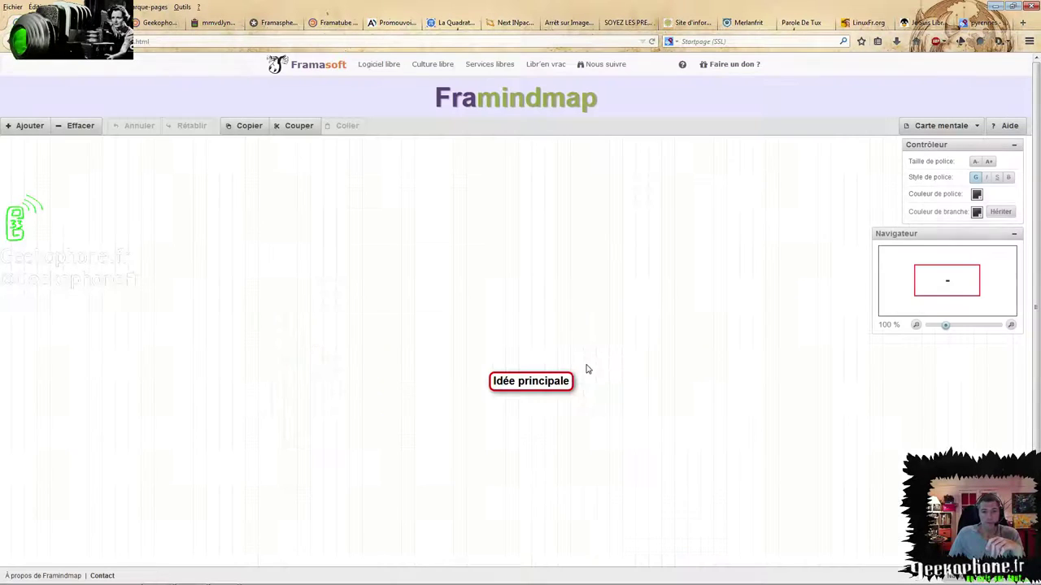
# Clear the placeholder text of the central "Idée principale" node
pyautogui.moveTo(606, 386); pyautogui.dragTo(350, 366)
pyautogui.moveTo(469, 326); pyautogui.dragTo(452, 309)
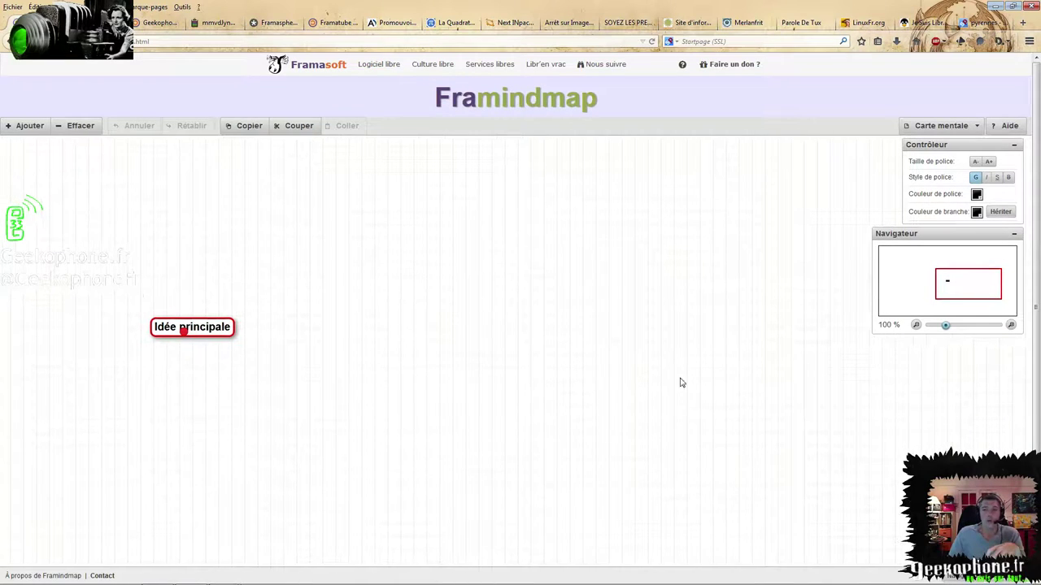
pyautogui.doubleClick(201, 331)
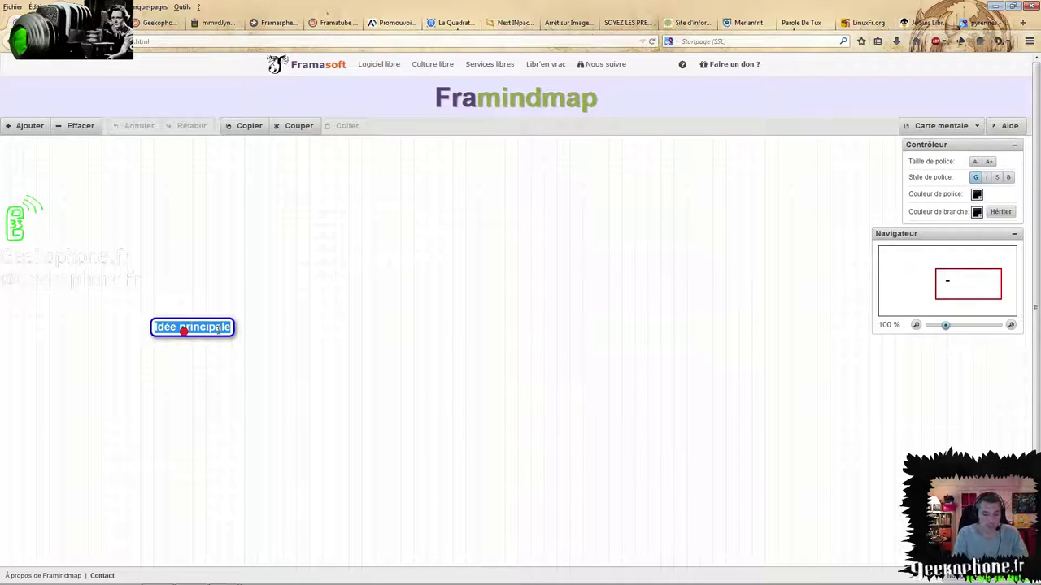
pyautogui.write('V')
pyautogui.press('BackSpace')
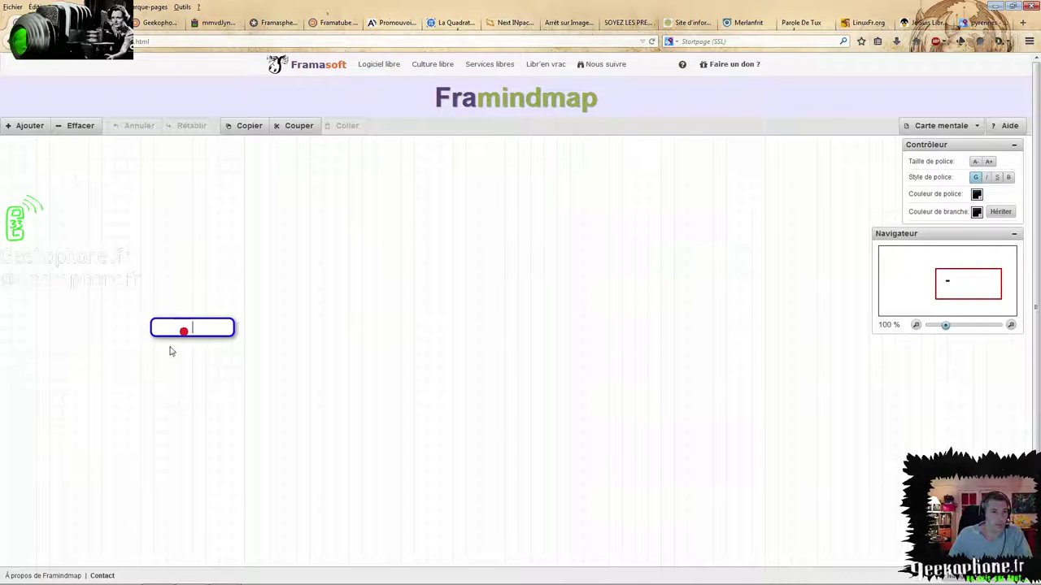
pyautogui.click(167, 42)
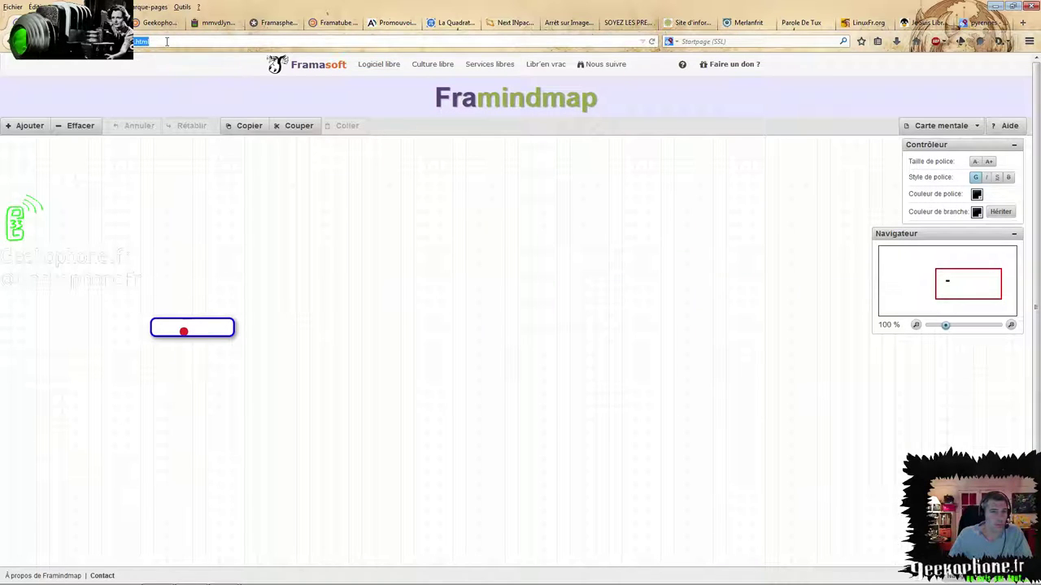
pyautogui.press('BackSpace')
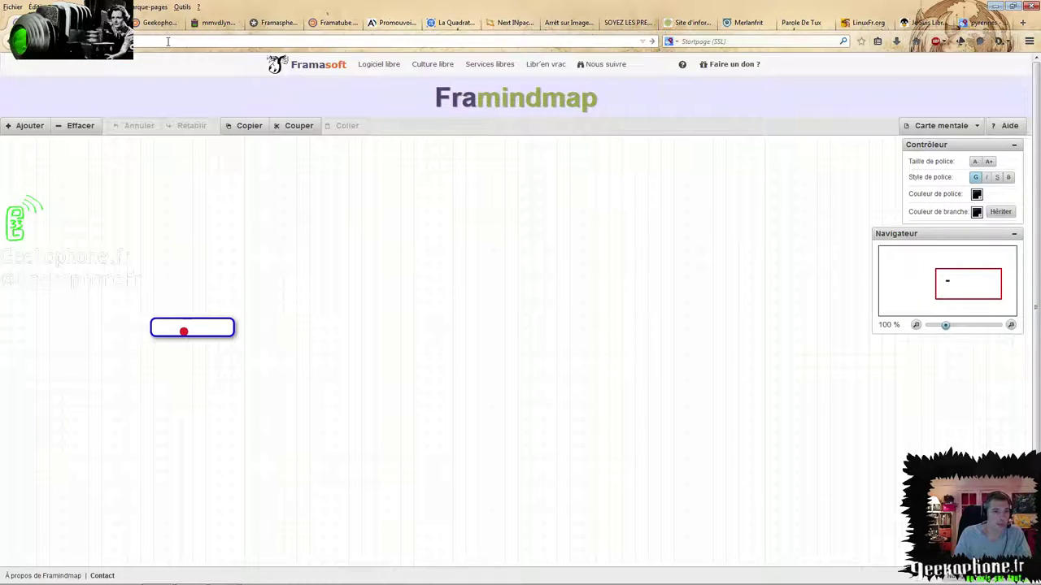
pyautogui.write('f')
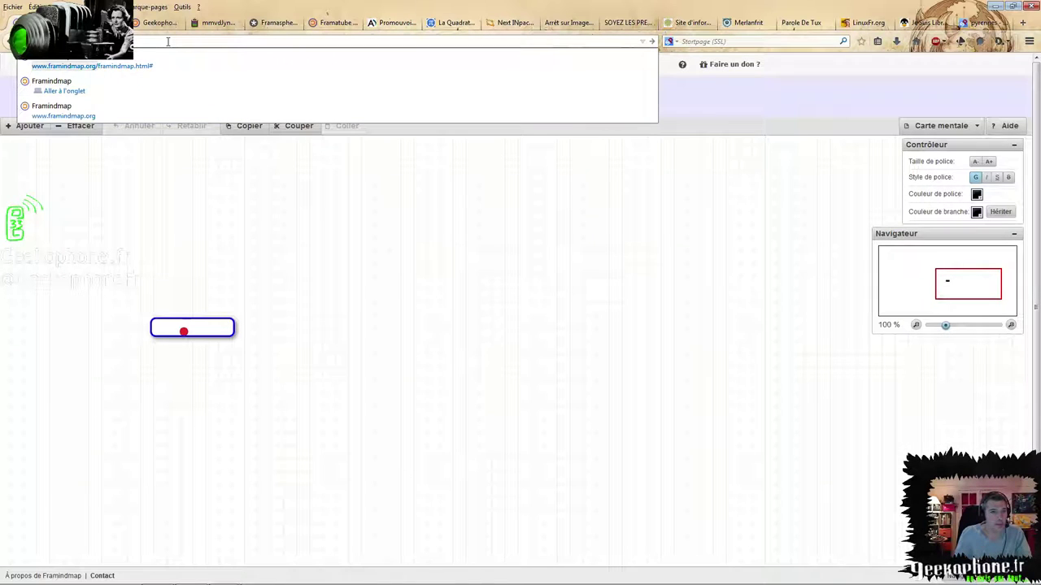
pyautogui.click(292, 295)
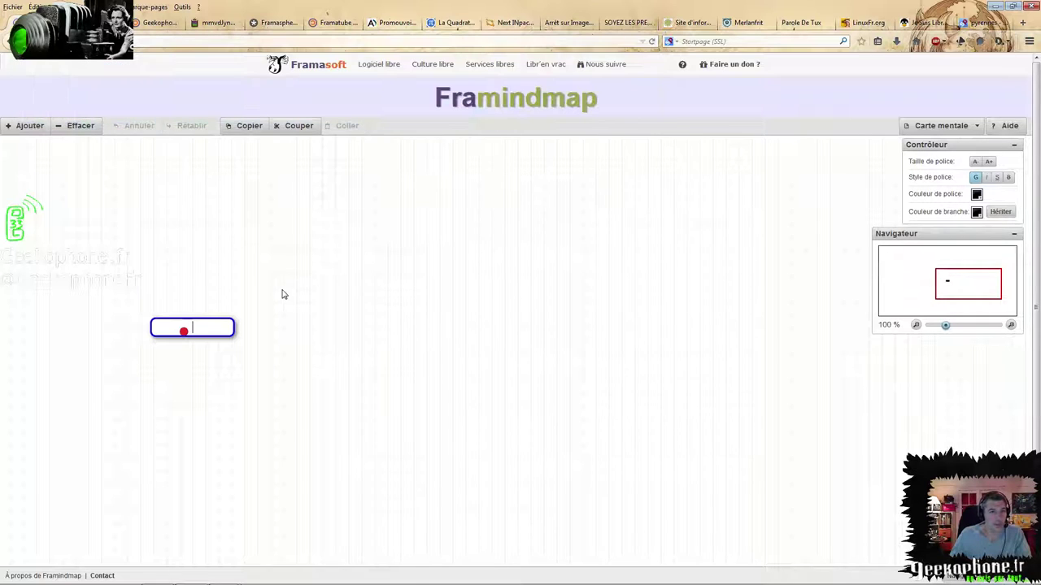
# Label the map's central idea "VACANCES"
pyautogui.click(217, 328)
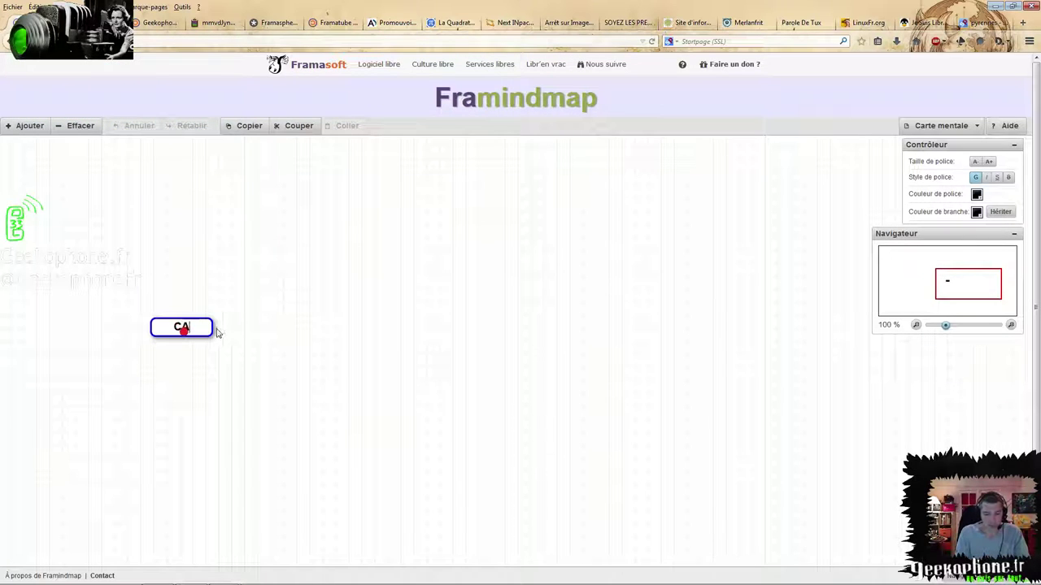
pyautogui.write('VACA')
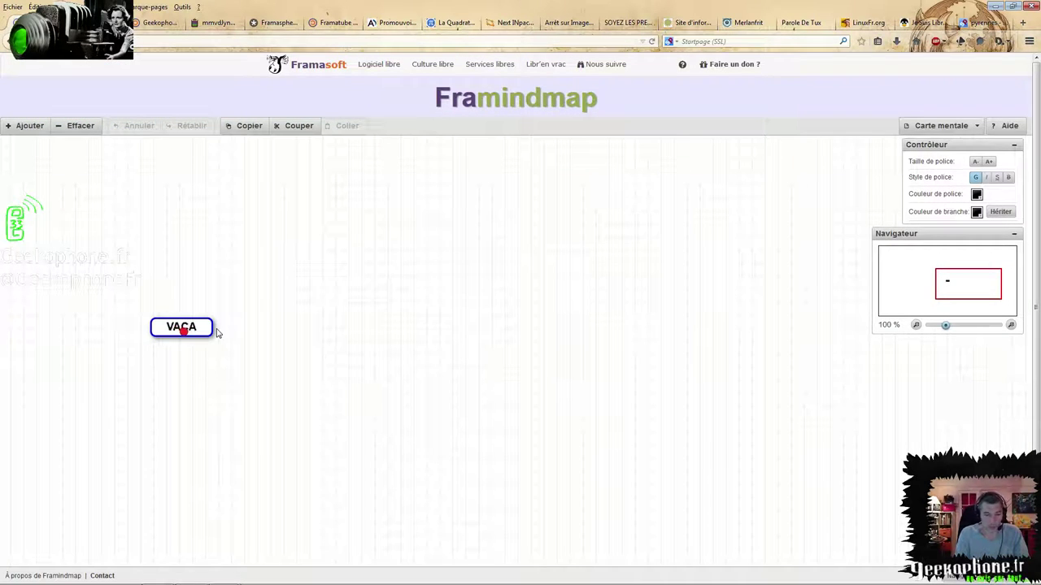
pyautogui.press('BackSpace')
pyautogui.press('BackSpace')
pyautogui.write('CANCES')
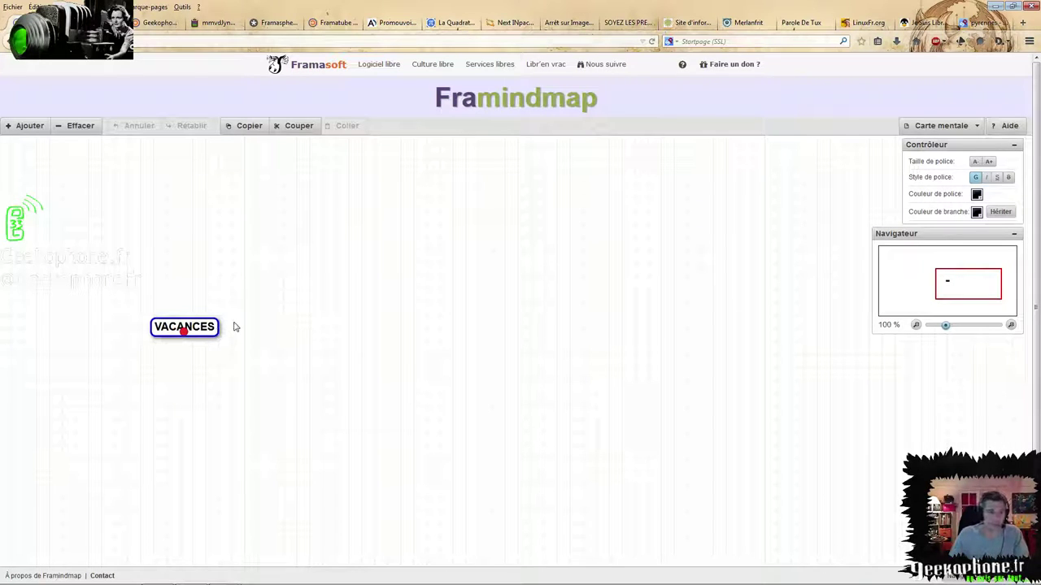
pyautogui.press('Return')
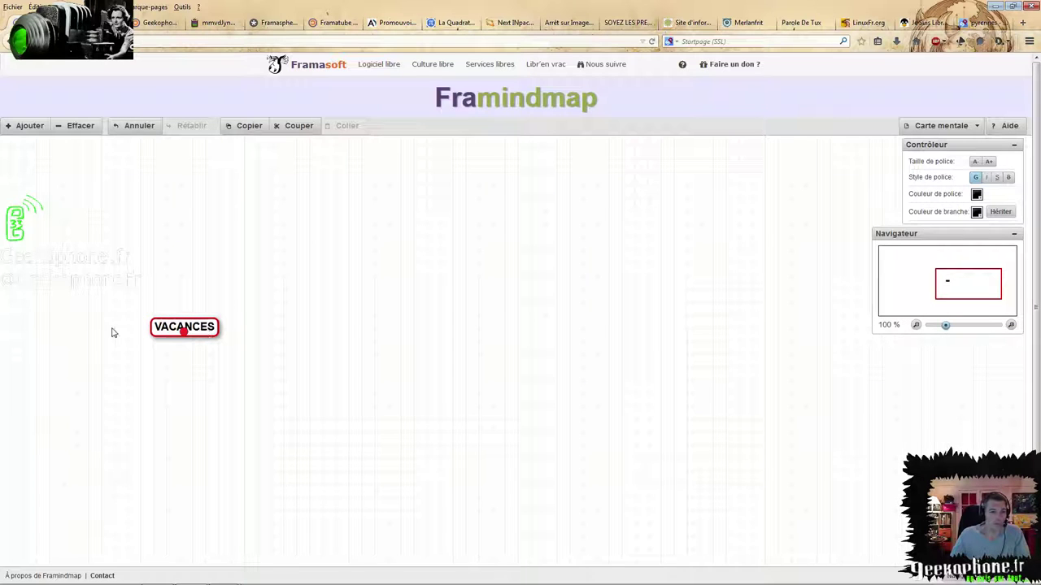
# Add a branch above and to the right of the VACANCES node and label it "MOTO"
pyautogui.moveTo(233, 377); pyautogui.dragTo(168, 368)
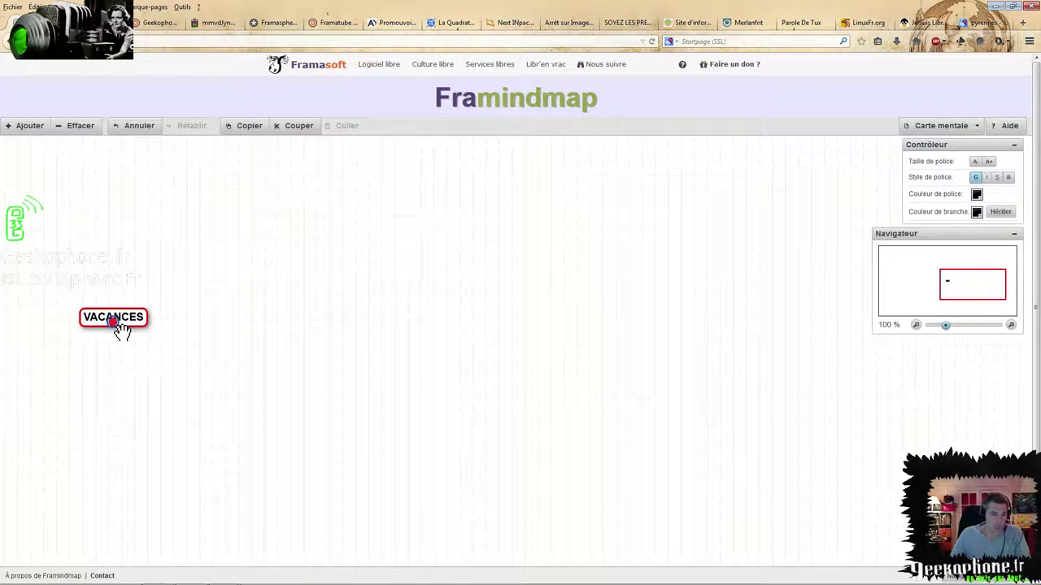
pyautogui.moveTo(115, 322); pyautogui.dragTo(277, 194)
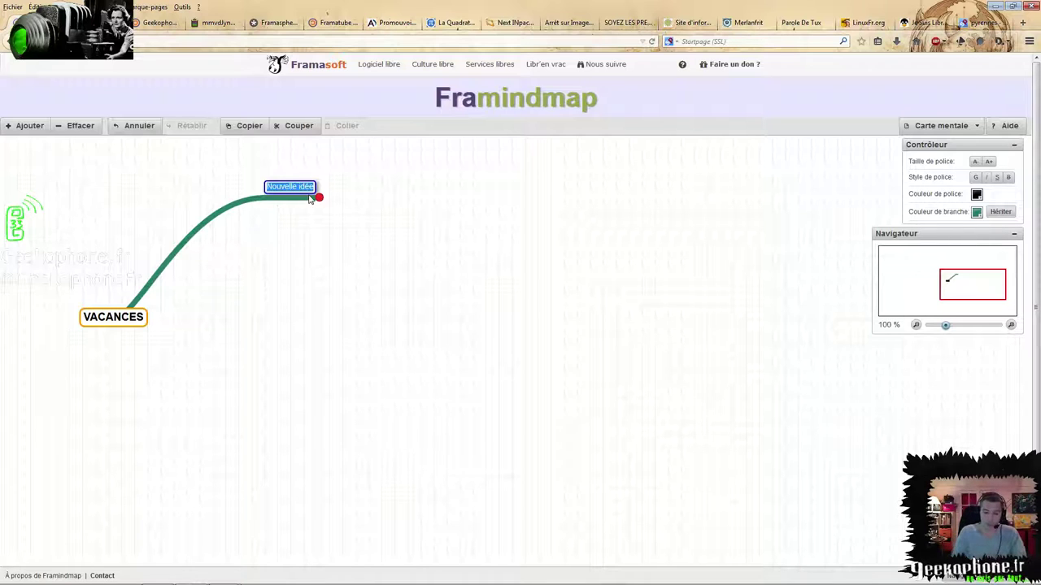
pyautogui.write('MOTOS')
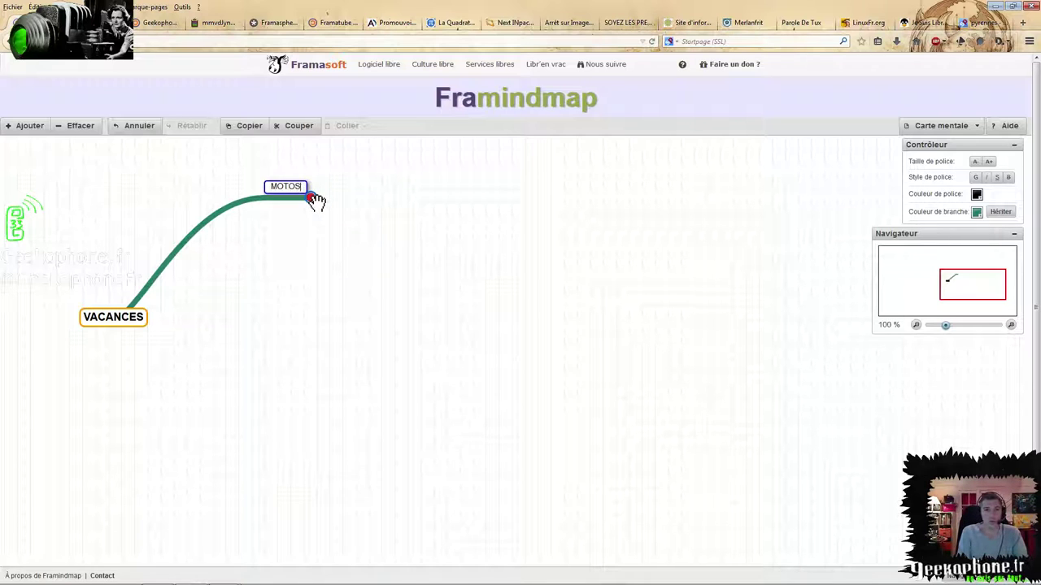
pyautogui.press('Return')
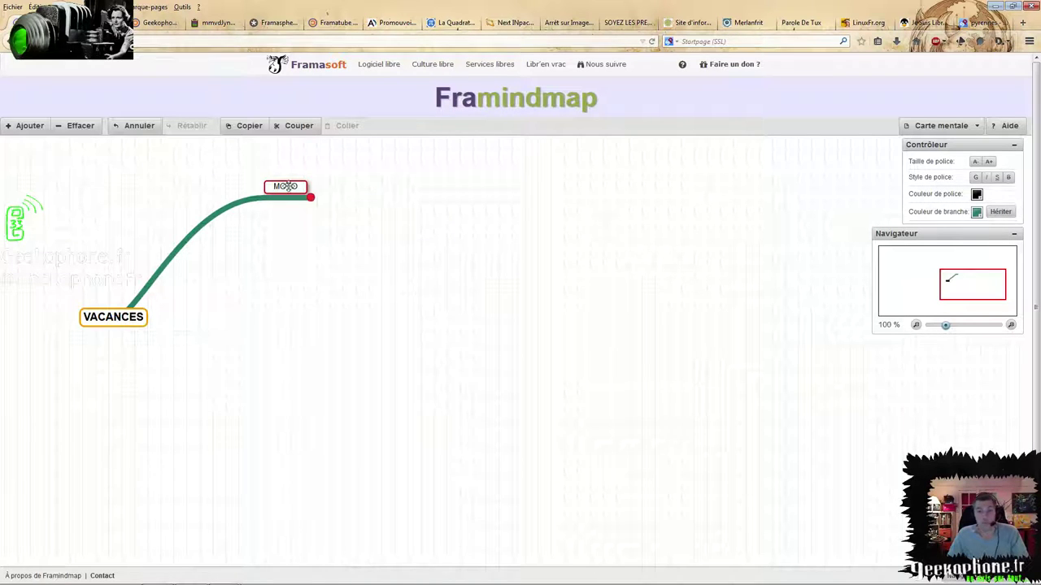
# Add a sub-idea to the MOTO branch labelled "Circuit - 200 km autour de Paris"
pyautogui.moveTo(314, 198); pyautogui.dragTo(427, 163)
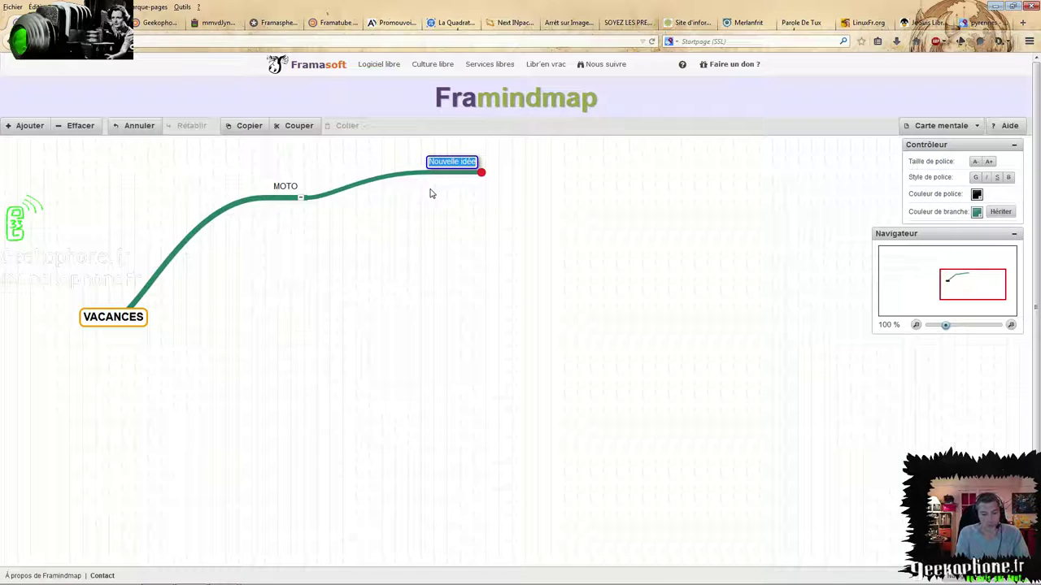
pyautogui.write('visites')
pyautogui.press('BackSpace')
pyautogui.press('BackSpace')
pyautogui.press('BackSpace')
pyautogui.press('BackSpace')
pyautogui.press('BackSpace')
pyautogui.press('BackSpace')
pyautogui.press('BackSpace')
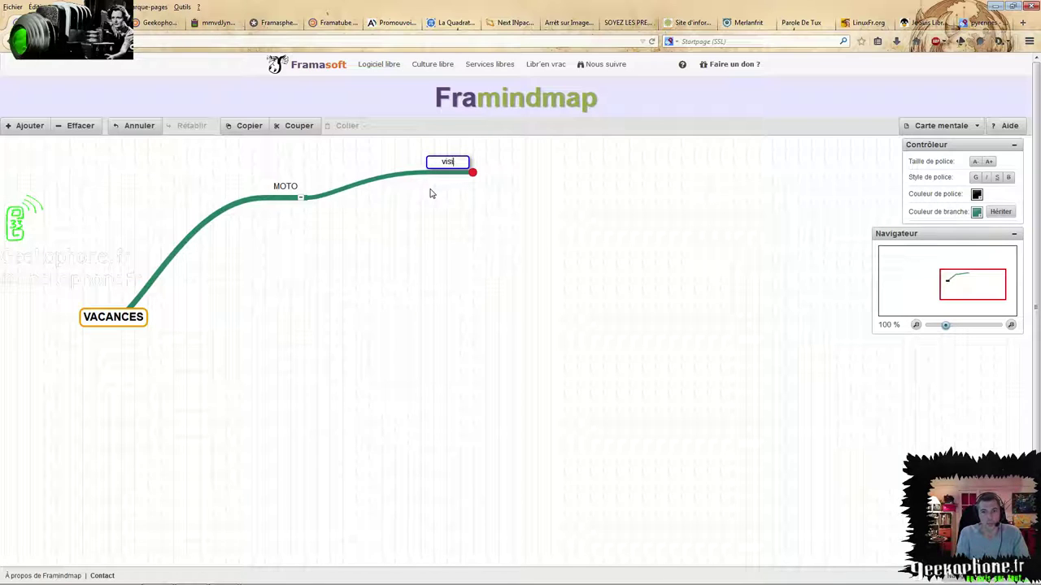
pyautogui.write('Ci')
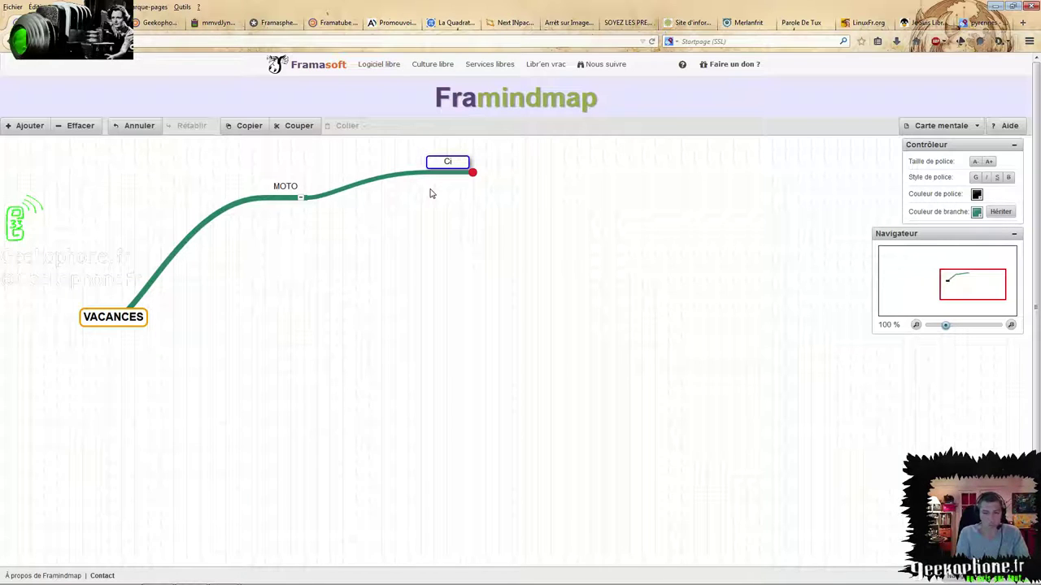
pyautogui.write('rcuit')
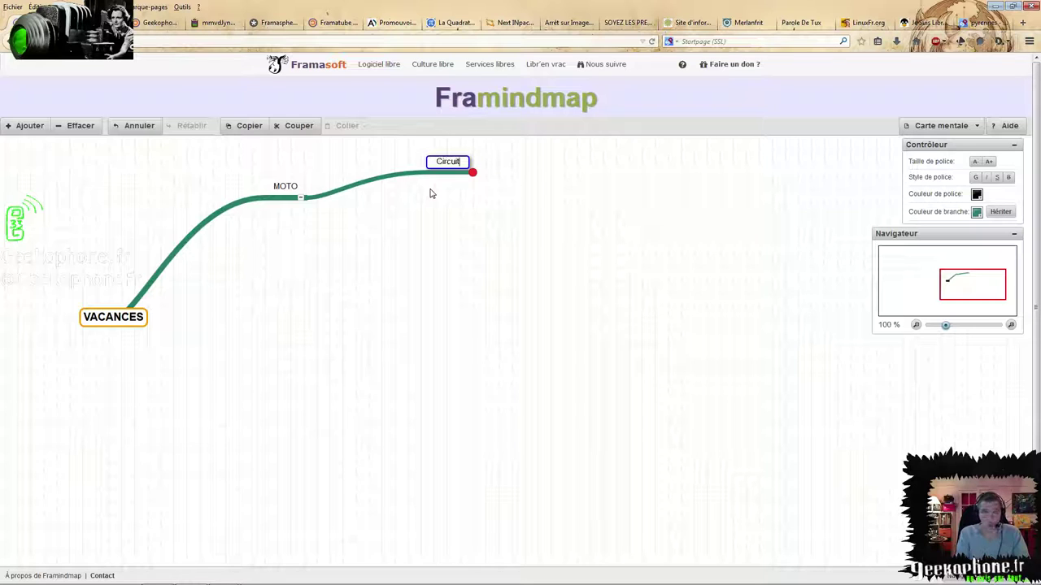
pyautogui.write(' - 20')
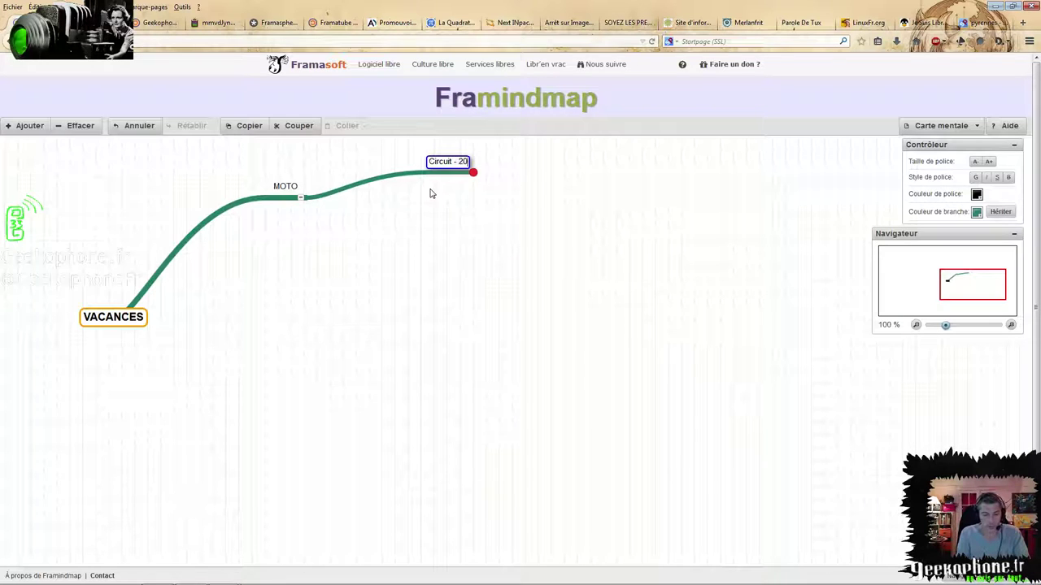
pyautogui.write('0 km autour')
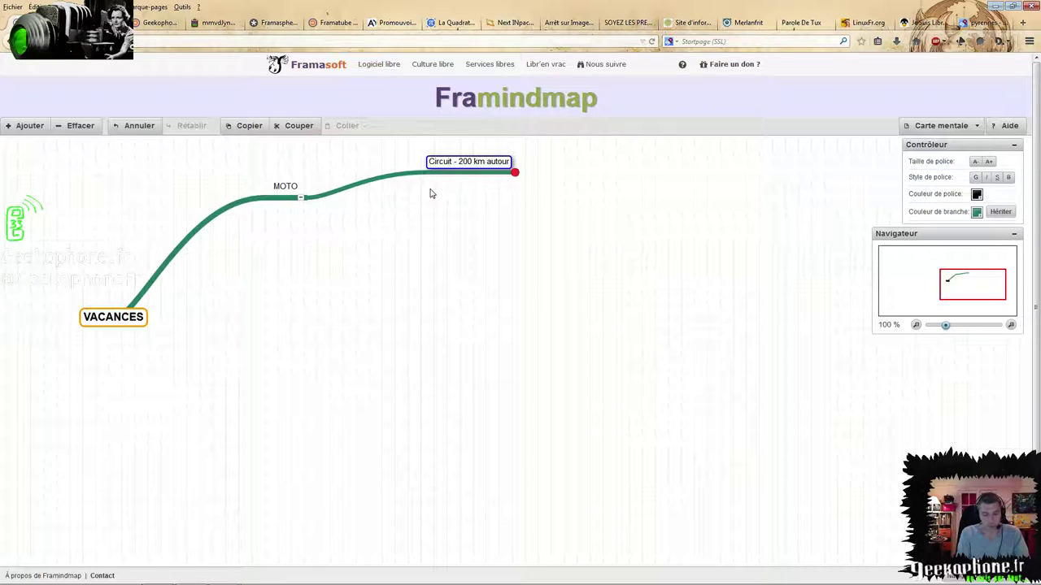
pyautogui.write(' de PAris')
pyautogui.press('BackSpace')
pyautogui.press('BackSpace')
pyautogui.press('BackSpace')
pyautogui.press('BackSpace')
pyautogui.write('aris')
pyautogui.press('Return')
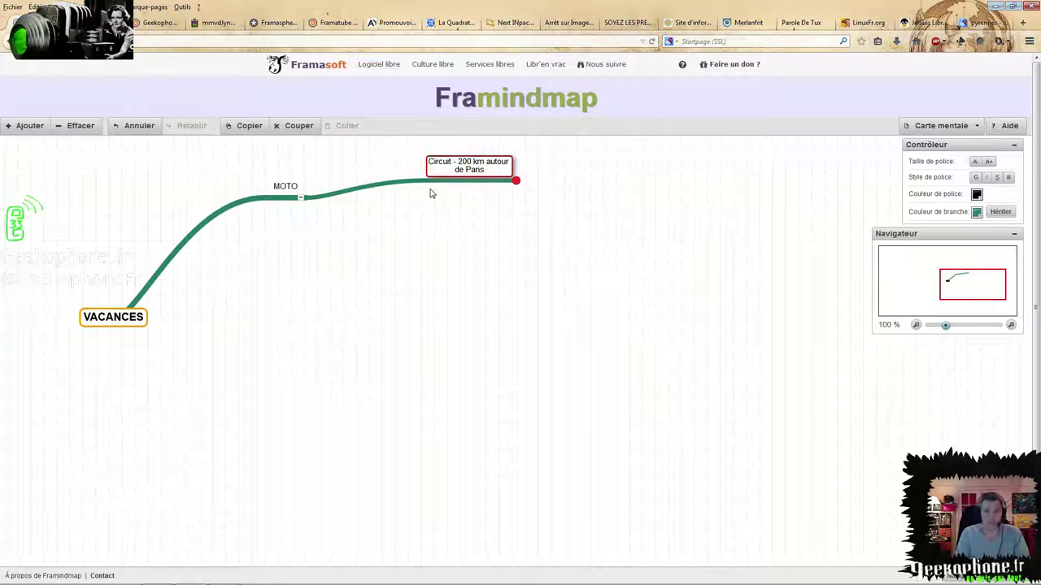
# Collapse and re-expand the MOTO branch, and add a second sub-idea below the first with the text "Trajets"
pyautogui.click(301, 199)
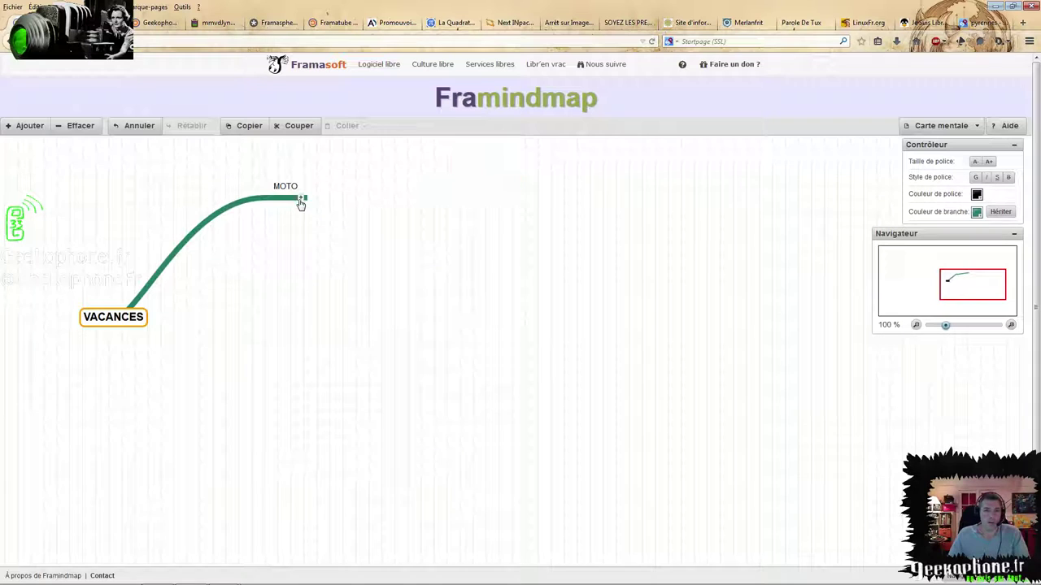
pyautogui.click(301, 200)
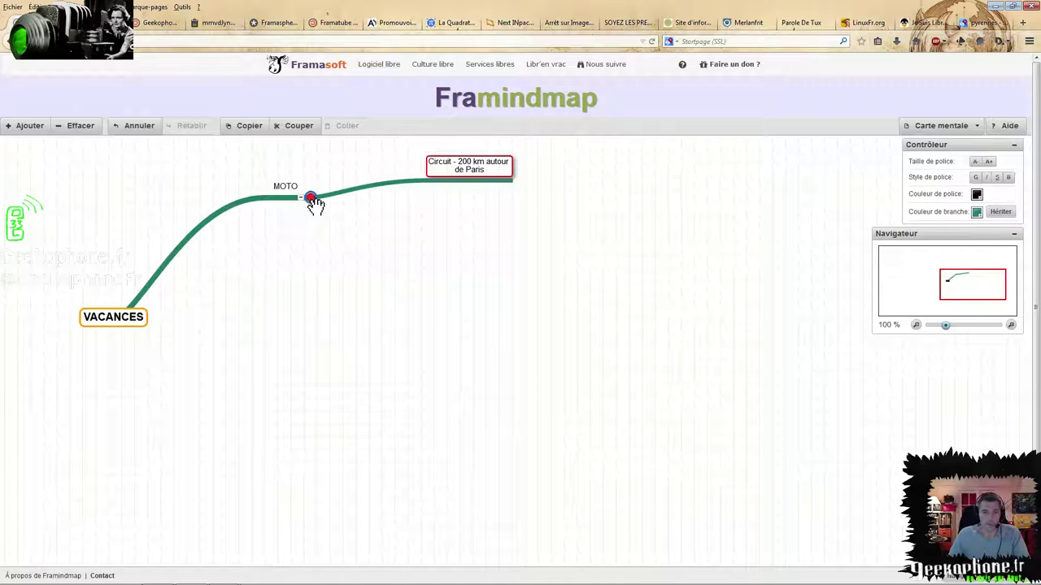
pyautogui.moveTo(310, 199); pyautogui.dragTo(460, 245)
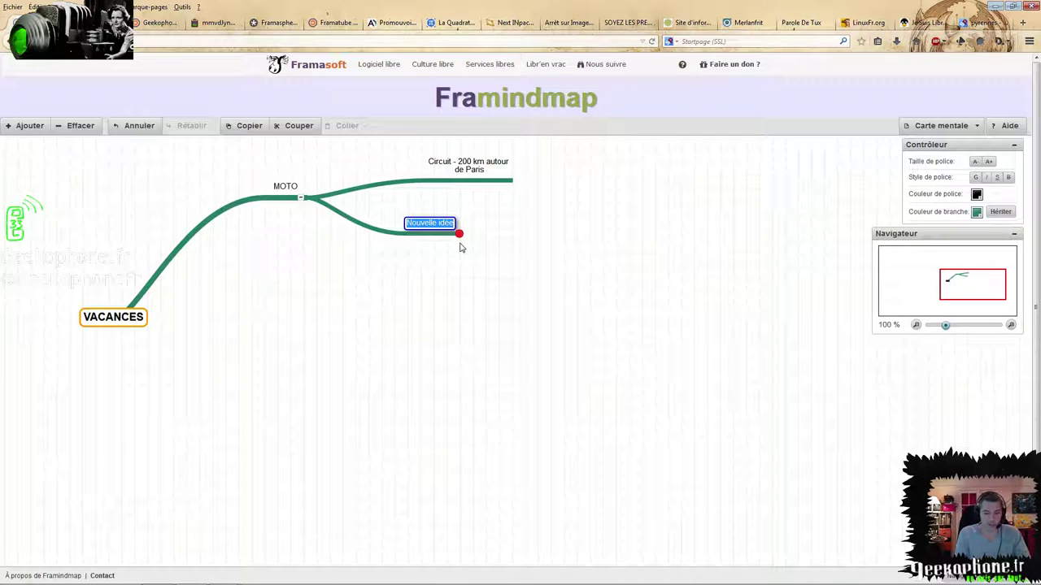
pyautogui.write('Trajets')
pyautogui.press('Return')
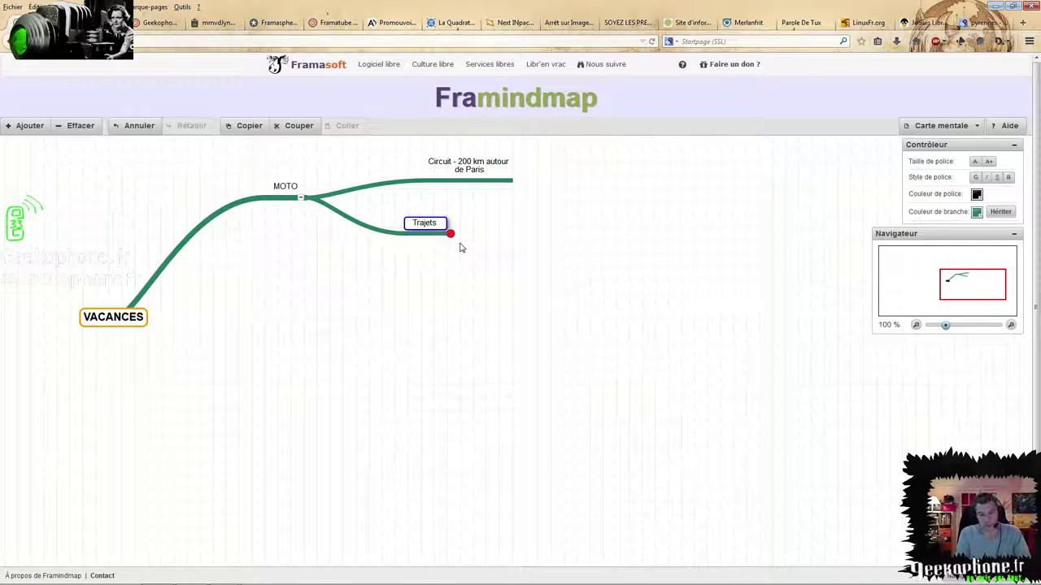
# Replace the text of MOTO's second sub-idea with "Long Ride"
pyautogui.press('BackSpace')
pyautogui.press('BackSpace')
pyautogui.press('BackSpace')
pyautogui.press('BackSpace')
pyautogui.press('BackSpace')
pyautogui.press('BackSpace')
pyautogui.press('BackSpace')
pyautogui.press('BackSpace')
pyautogui.write('Vistes')
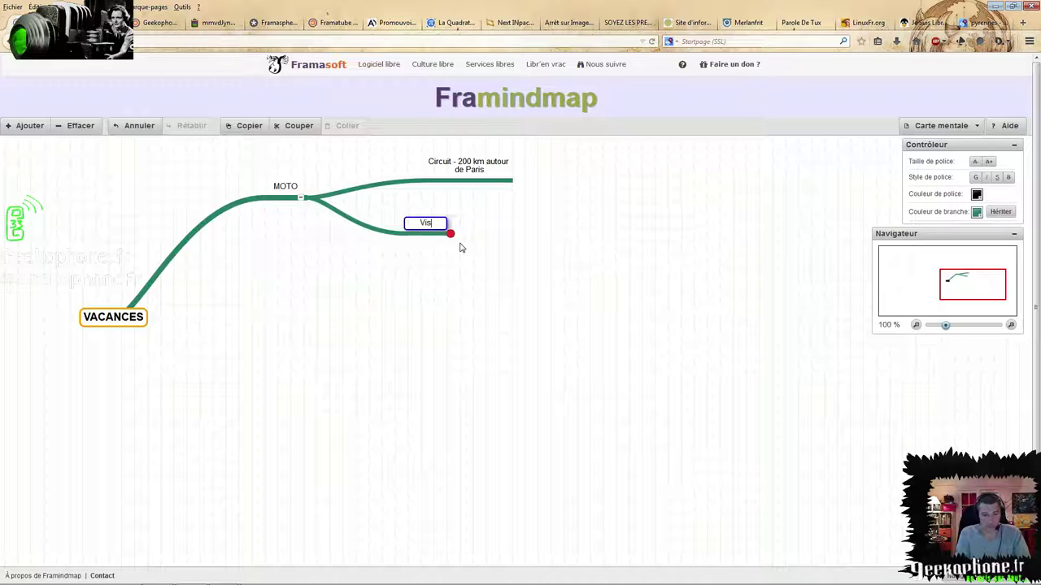
pyautogui.press('BackSpace')
pyautogui.press('BackSpace')
pyautogui.press('BackSpace')
pyautogui.press('BackSpace')
pyautogui.press('BackSpace')
pyautogui.press('BackSpace')
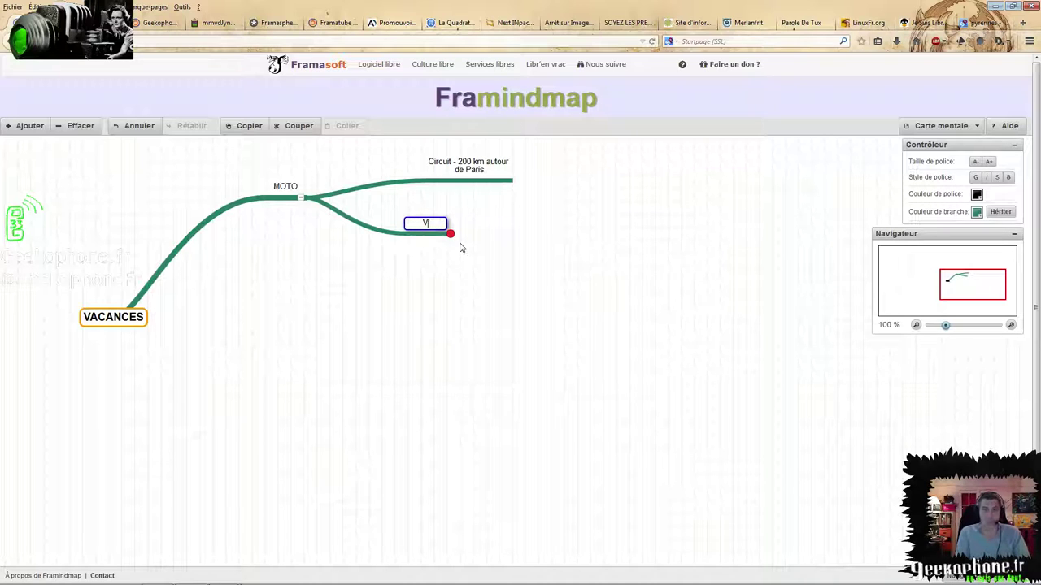
pyautogui.write('Ride')
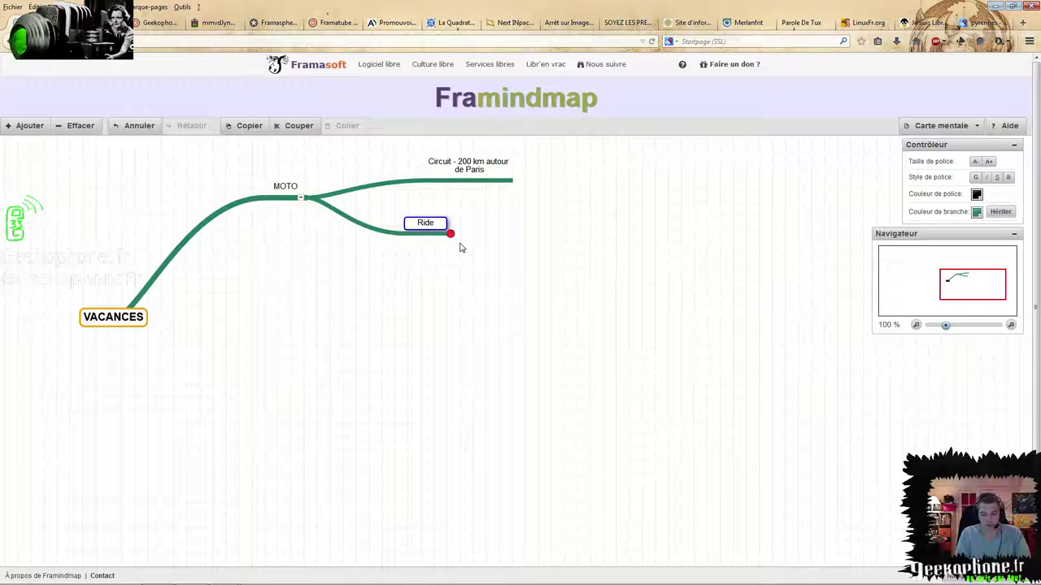
pyautogui.write('Long')
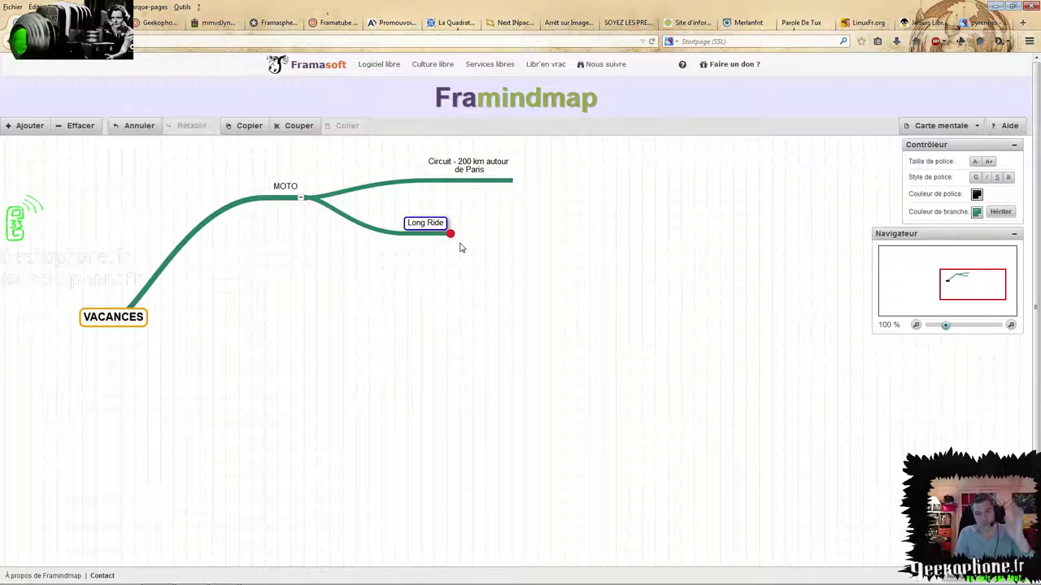
pyautogui.press('Return')
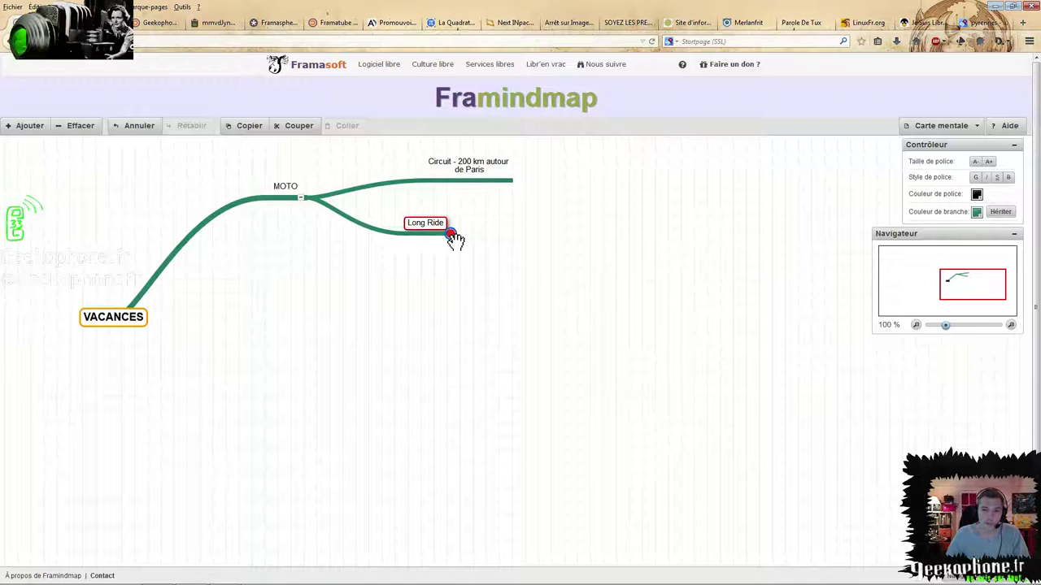
# Add a sub-idea to the Long Ride branch labelled "Italie"
pyautogui.moveTo(452, 236); pyautogui.dragTo(544, 216)
pyautogui.write('Italie')
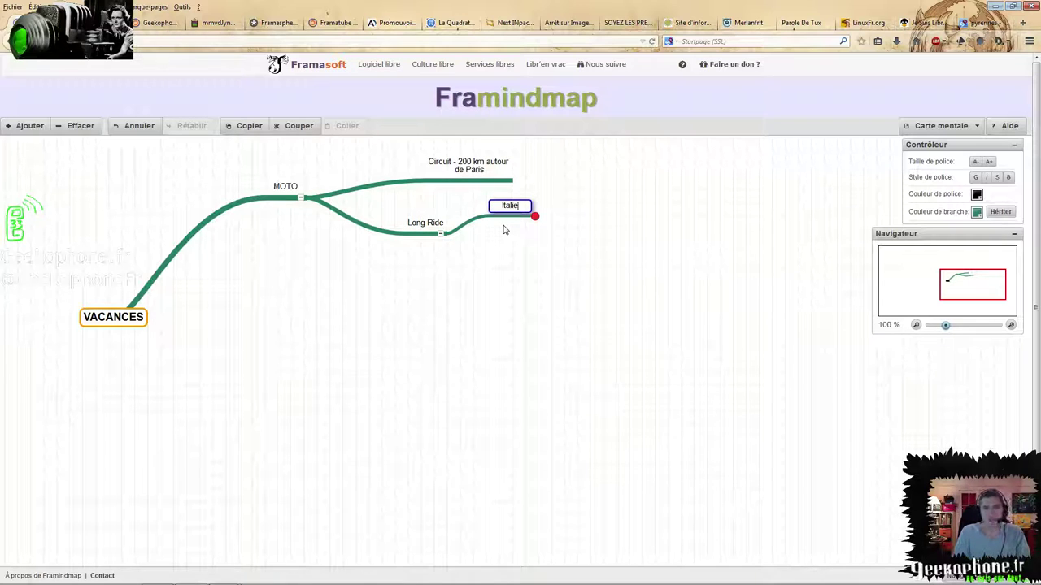
pyautogui.press('Return')
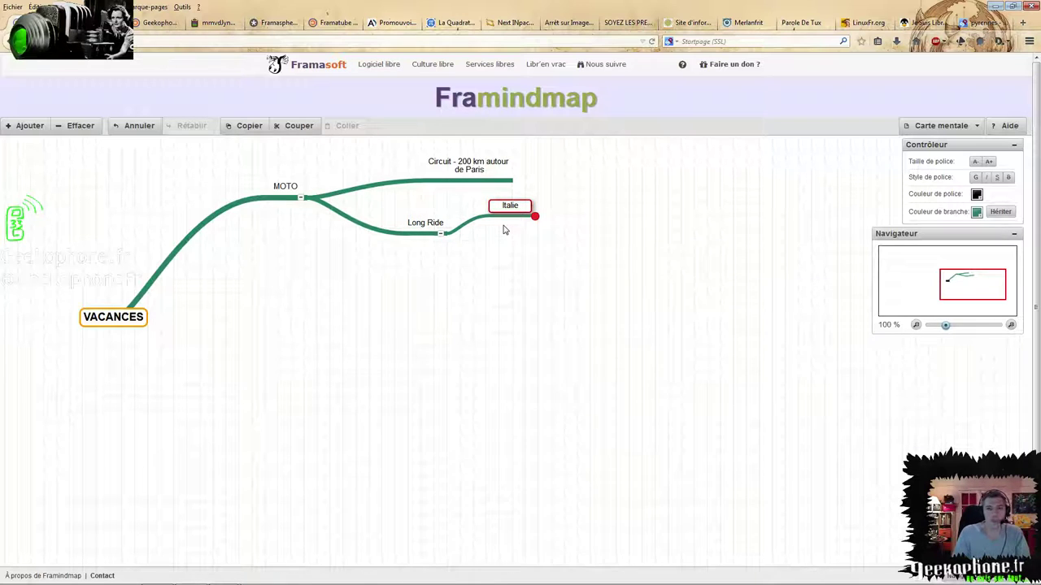
# Add a second sub-idea to the Long Ride branch labelled "Belgique"
pyautogui.click(449, 235)
pyautogui.moveTo(452, 236); pyautogui.dragTo(550, 260)
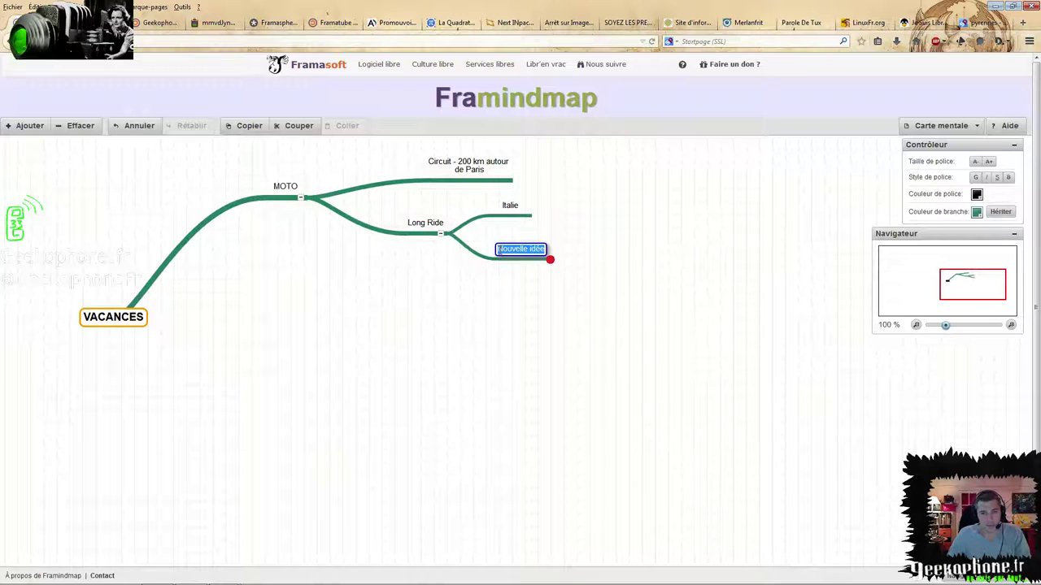
pyautogui.write('B')
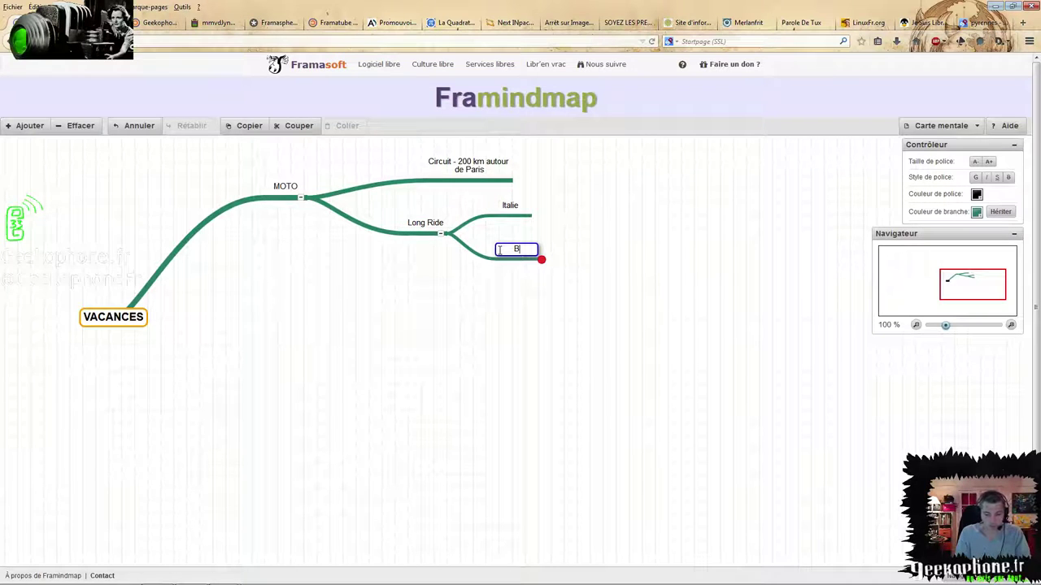
pyautogui.write('elgique')
pyautogui.press('Return')
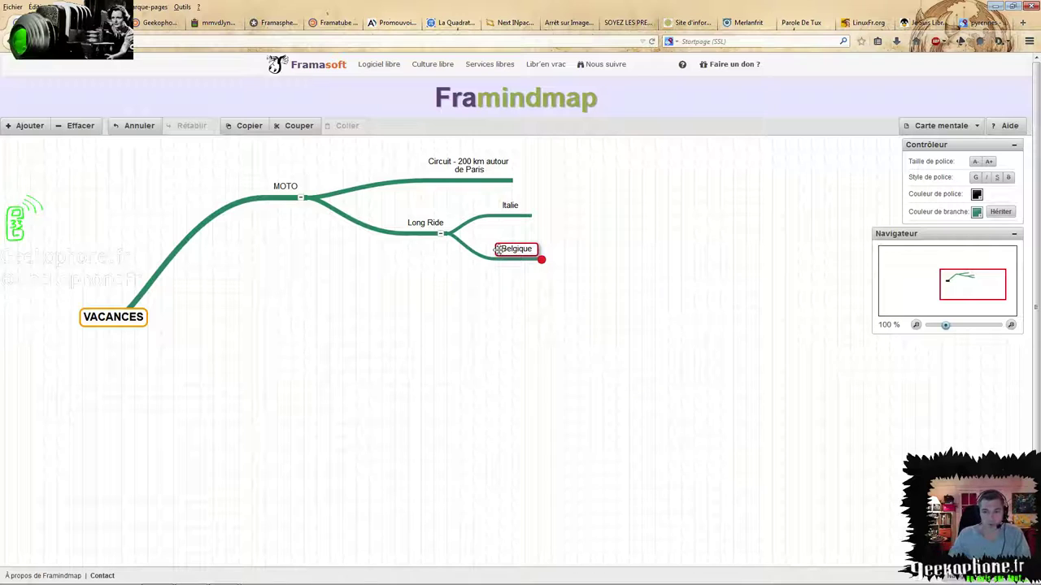
# Add two sub-ideas to the Belgique branch, labelled "Liège" and "Ardennes"
pyautogui.moveTo(551, 265); pyautogui.dragTo(660, 256)
pyautogui.write('Liège')
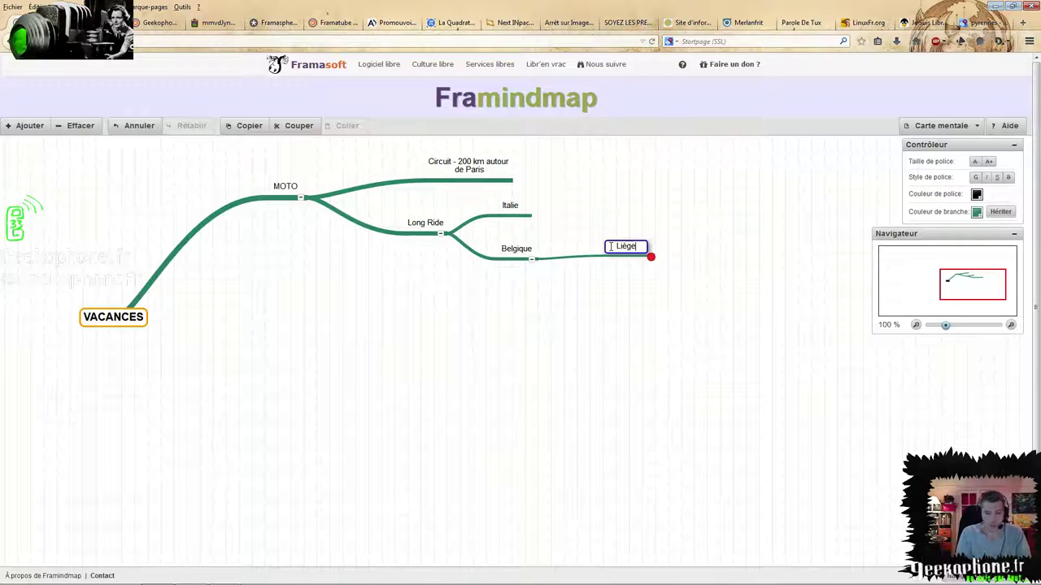
pyautogui.press('Return')
pyautogui.click(543, 260)
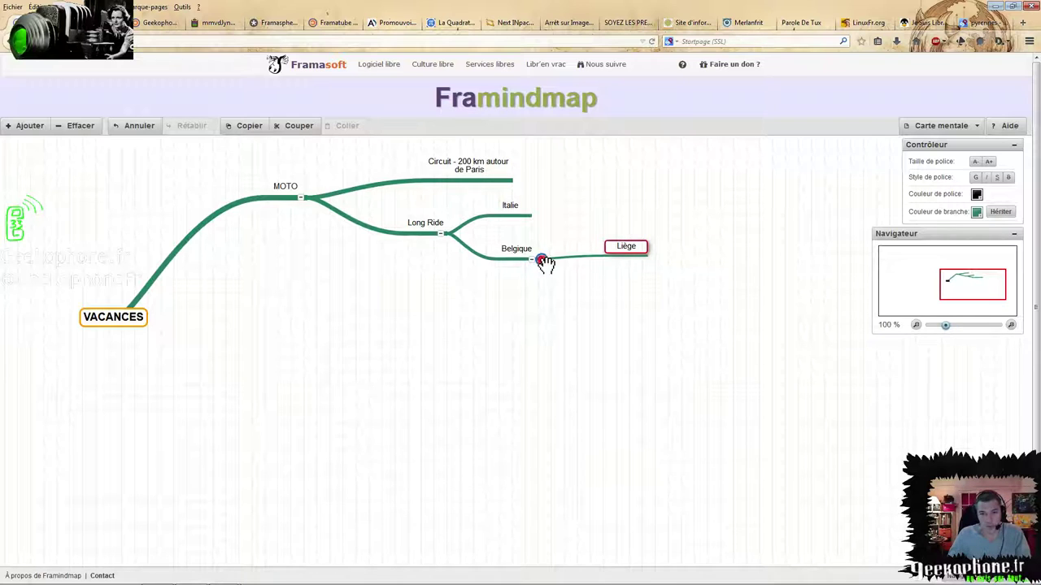
pyautogui.moveTo(544, 261); pyautogui.dragTo(644, 302)
pyautogui.write('Ardennes')
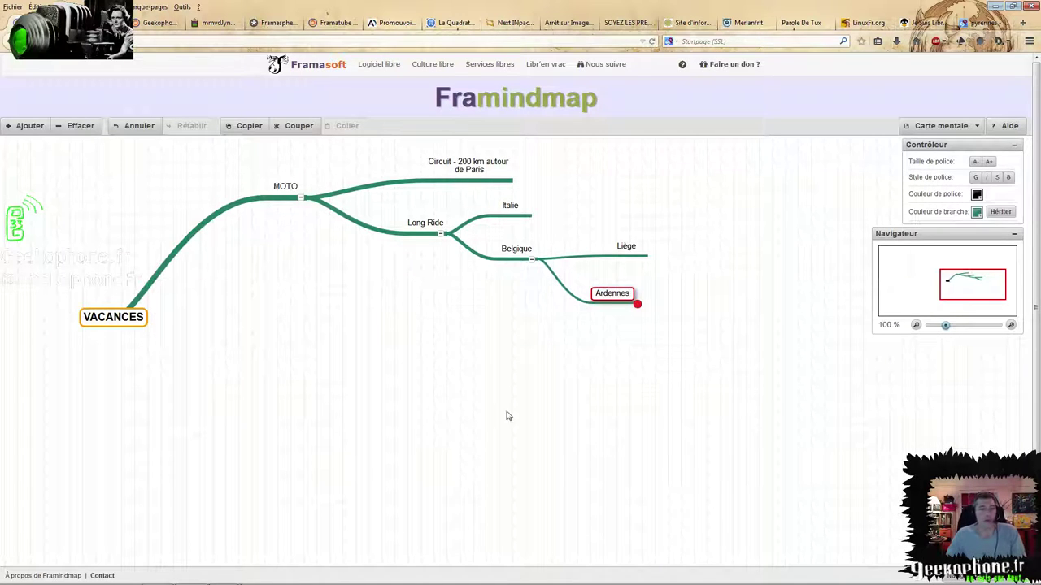
# Add a second main branch labelled "Parapente" below MOTO on the VACANCES root, and shift it slightly farther from the root
pyautogui.click(117, 325)
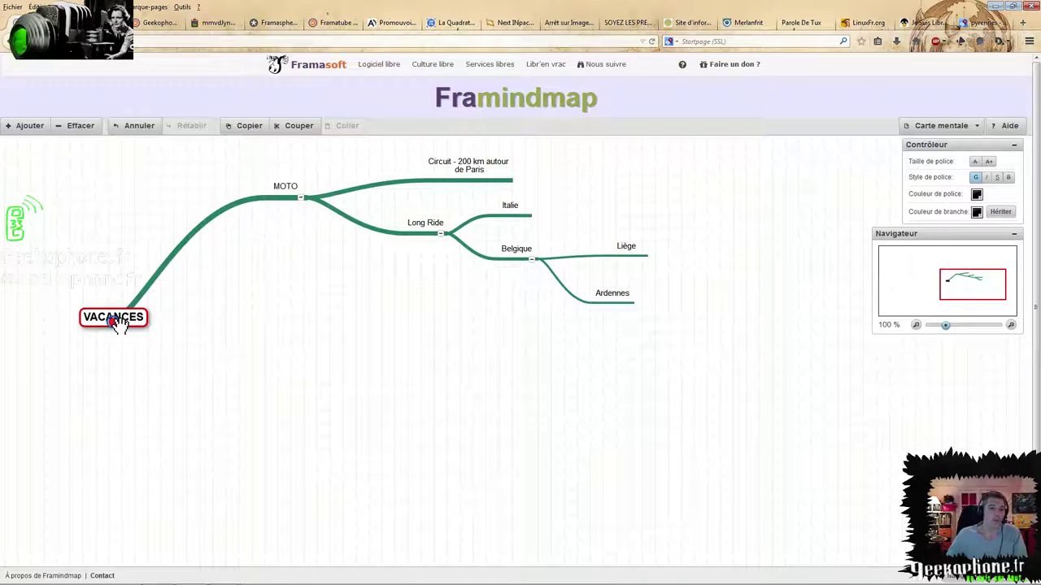
pyautogui.moveTo(116, 324); pyautogui.dragTo(229, 380)
pyautogui.write('Parapente')
pyautogui.press('Return')
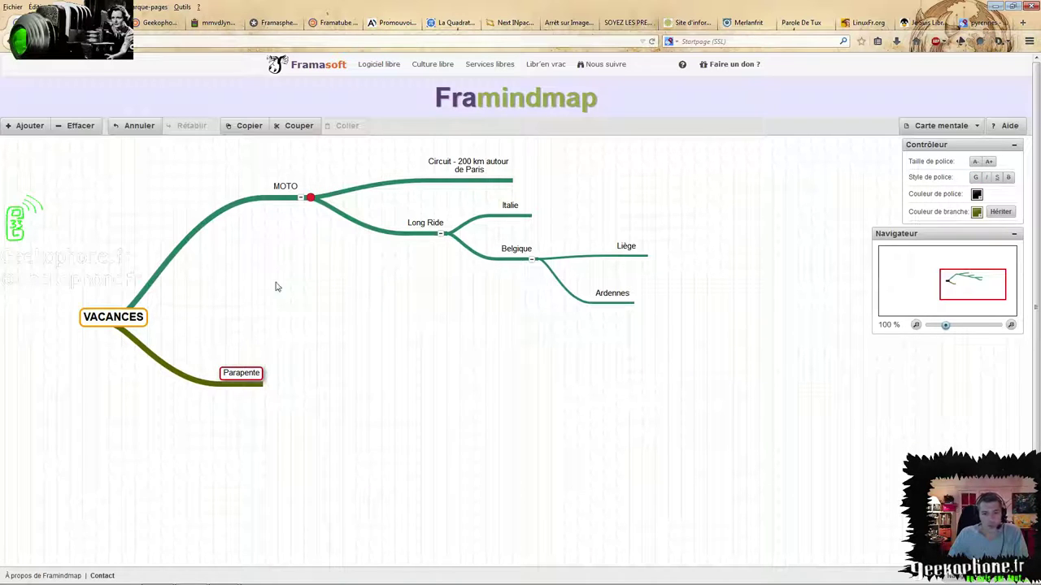
pyautogui.moveTo(255, 378); pyautogui.dragTo(257, 365)
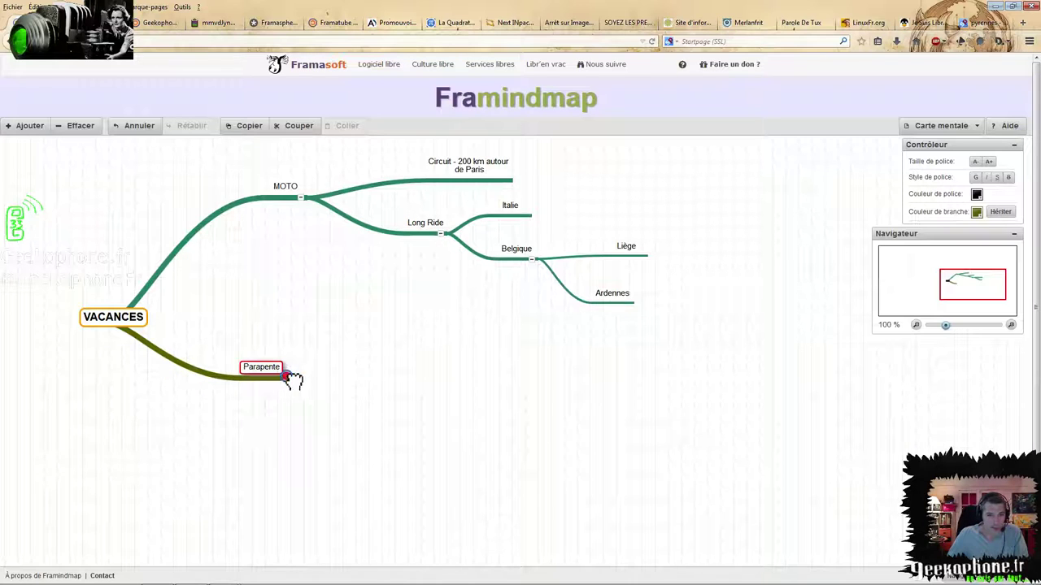
# Add a sub-idea to the Parapente branch labelled "Puy de Dôme"
pyautogui.moveTo(290, 383); pyautogui.dragTo(393, 340)
pyautogui.write('Puy d')
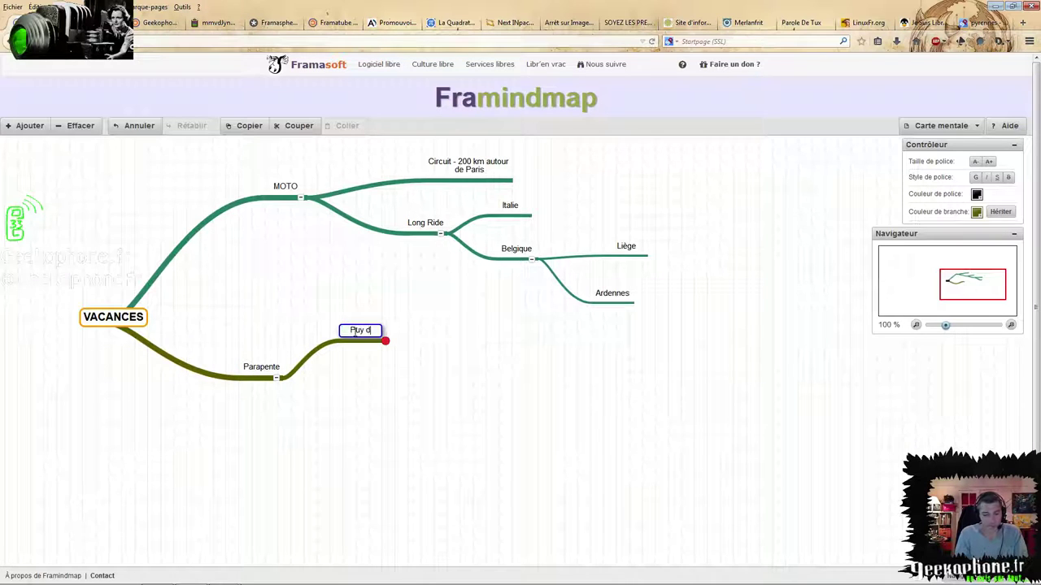
pyautogui.write('e Dô')
pyautogui.press('BackSpace')
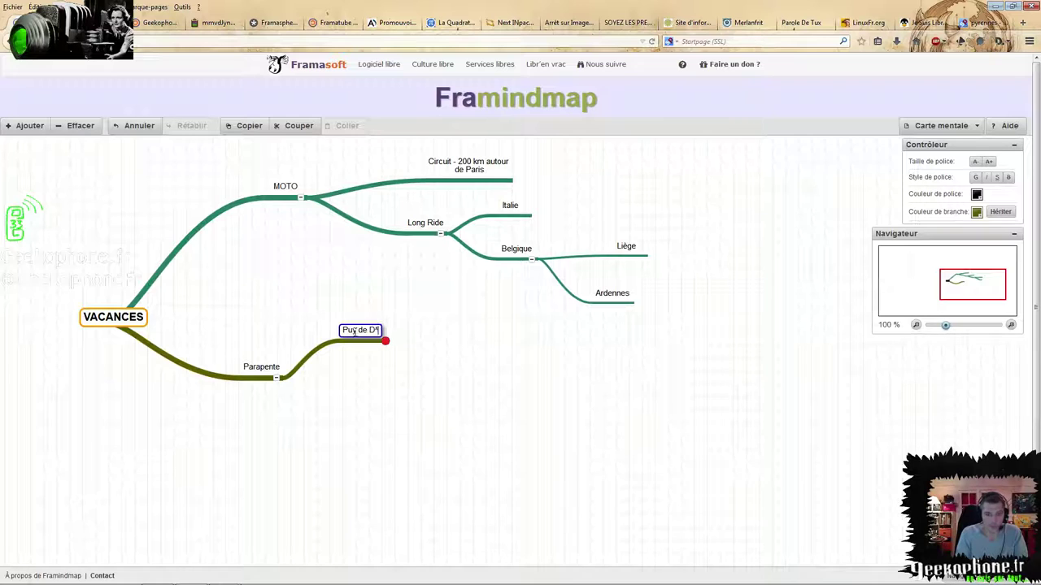
pyautogui.write('ôme')
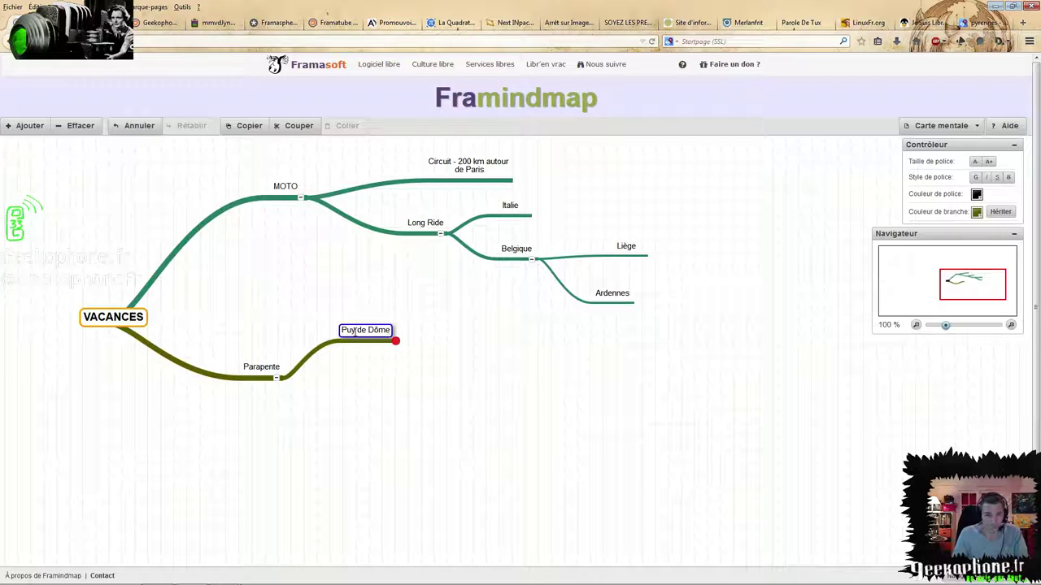
pyautogui.press('Return')
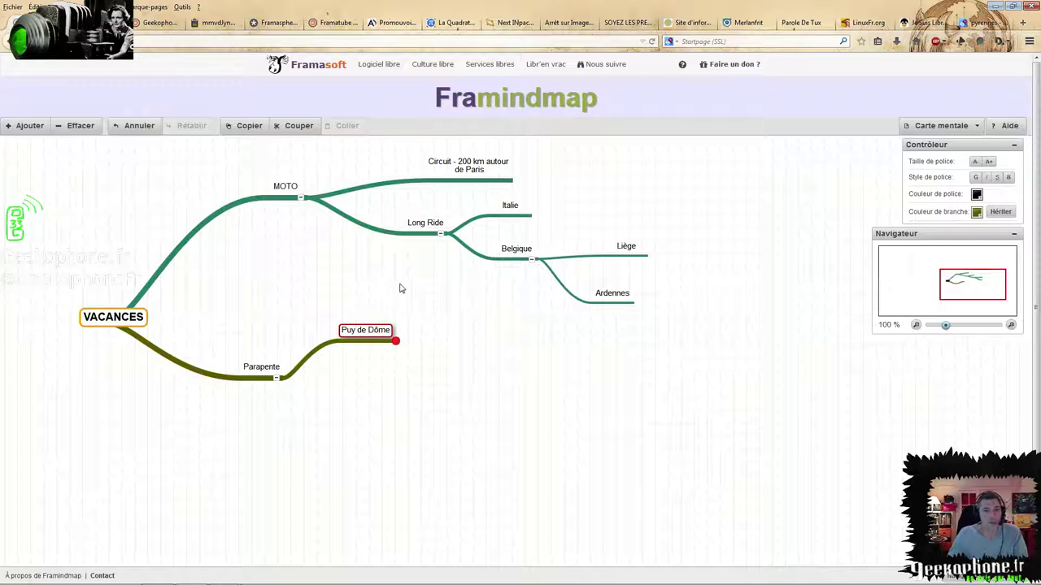
# Add a sub-idea to Puy de Dôme labelled "WE de 3 jours"
pyautogui.moveTo(396, 341); pyautogui.dragTo(423, 325)
pyautogui.write('WZE')
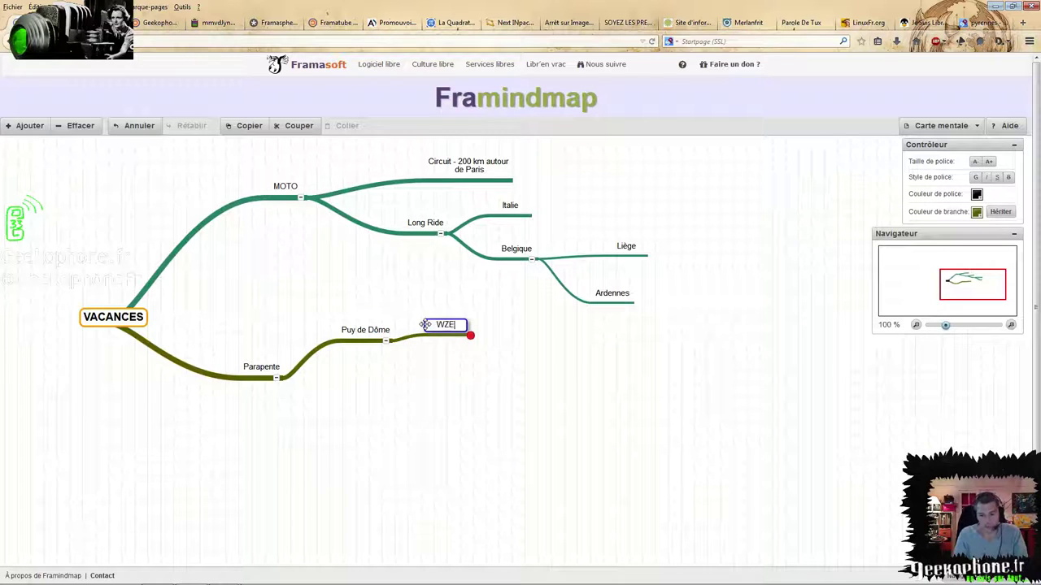
pyautogui.press('BackSpace')
pyautogui.press('BackSpace')
pyautogui.write('E')
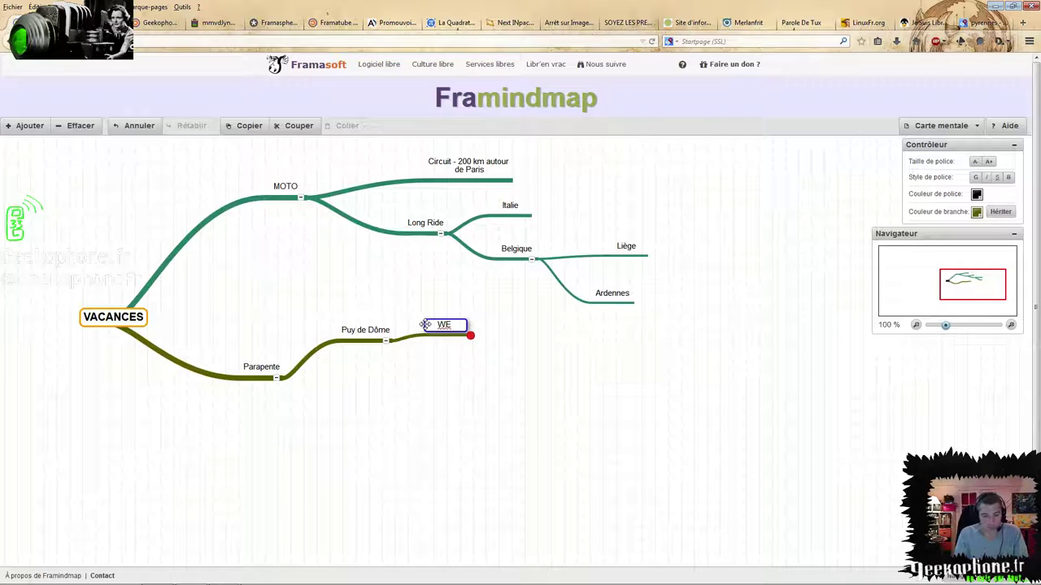
pyautogui.write(' de 3 jours')
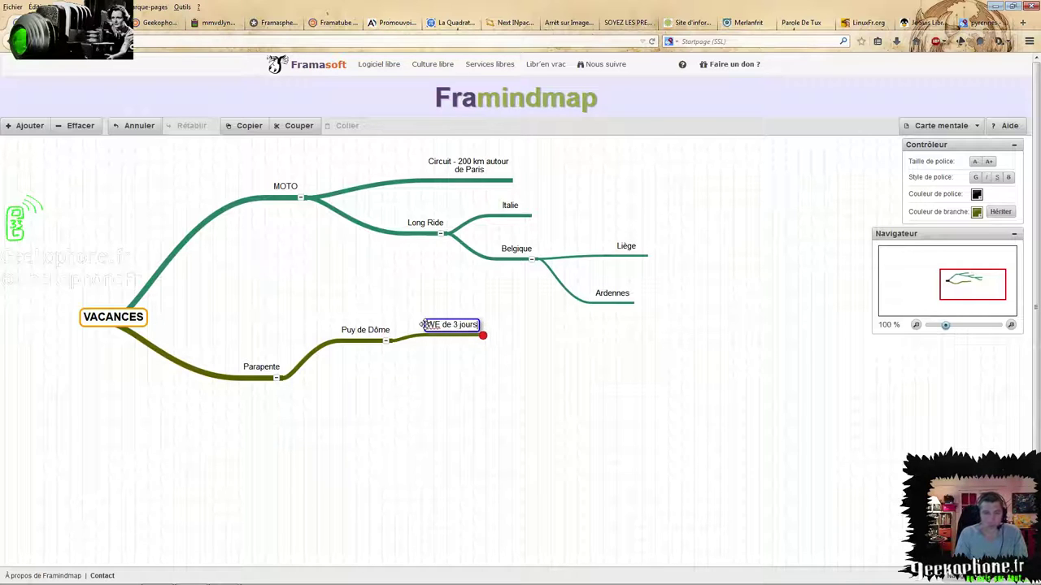
pyautogui.press('Return')
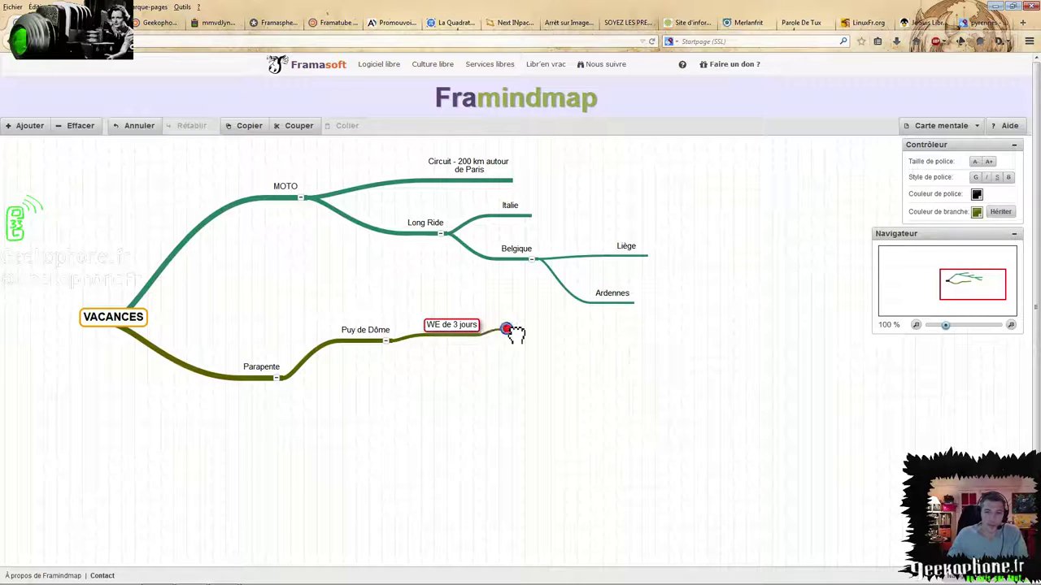
# Add a sub-idea to "WE de 3 jours" labelled "Octobre"
pyautogui.moveTo(482, 335); pyautogui.dragTo(584, 331)
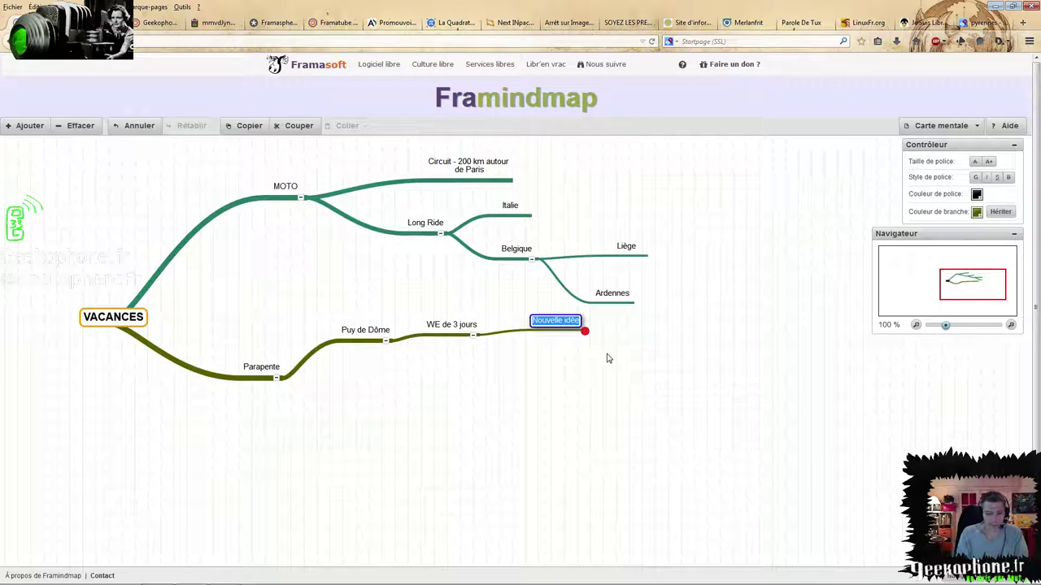
pyautogui.write('Oc')
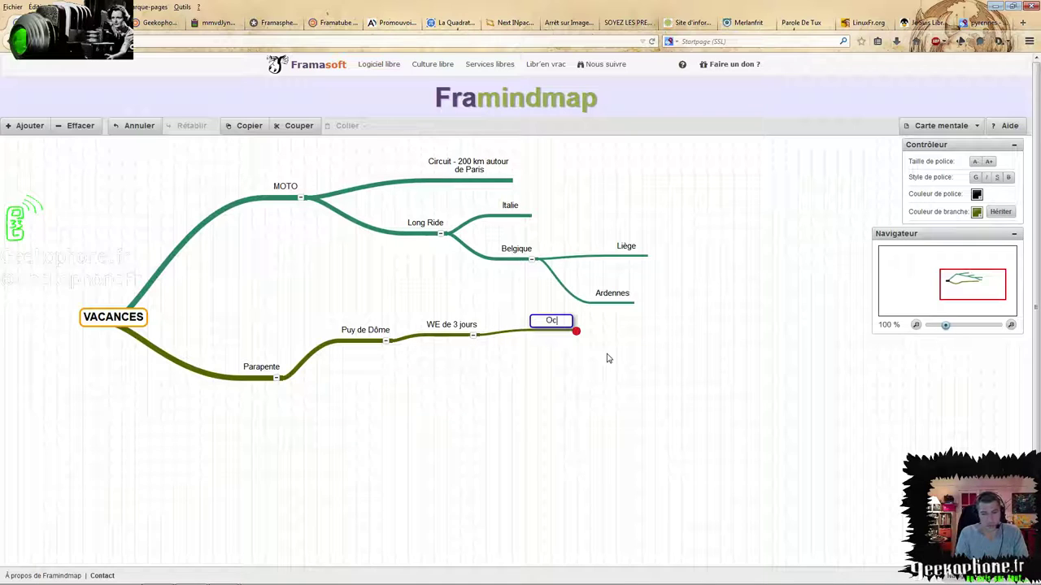
pyautogui.write('tbre')
pyautogui.press('BackSpace')
pyautogui.press('BackSpace')
pyautogui.press('BackSpace')
pyautogui.press('BackSpace')
pyautogui.press('BackSpace')
pyautogui.write('obre')
pyautogui.press('Return')
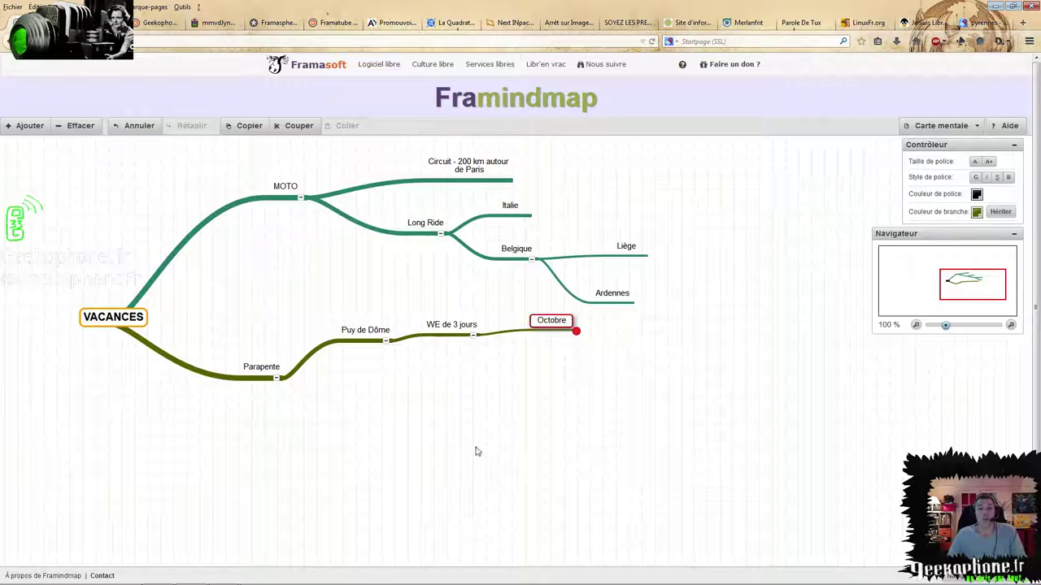
pyautogui.click(99, 322)
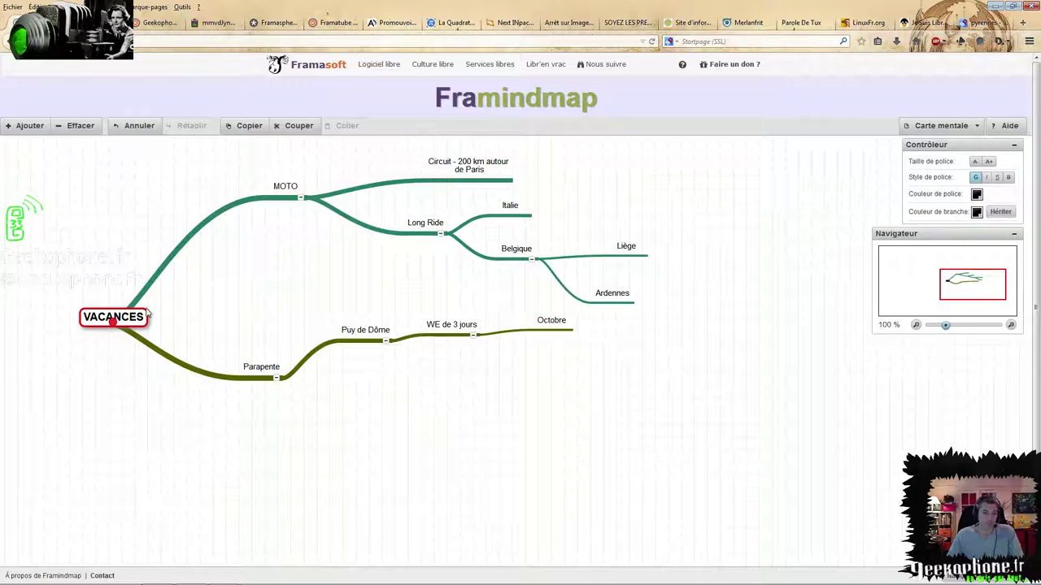
pyautogui.moveTo(265, 324); pyautogui.dragTo(267, 360)
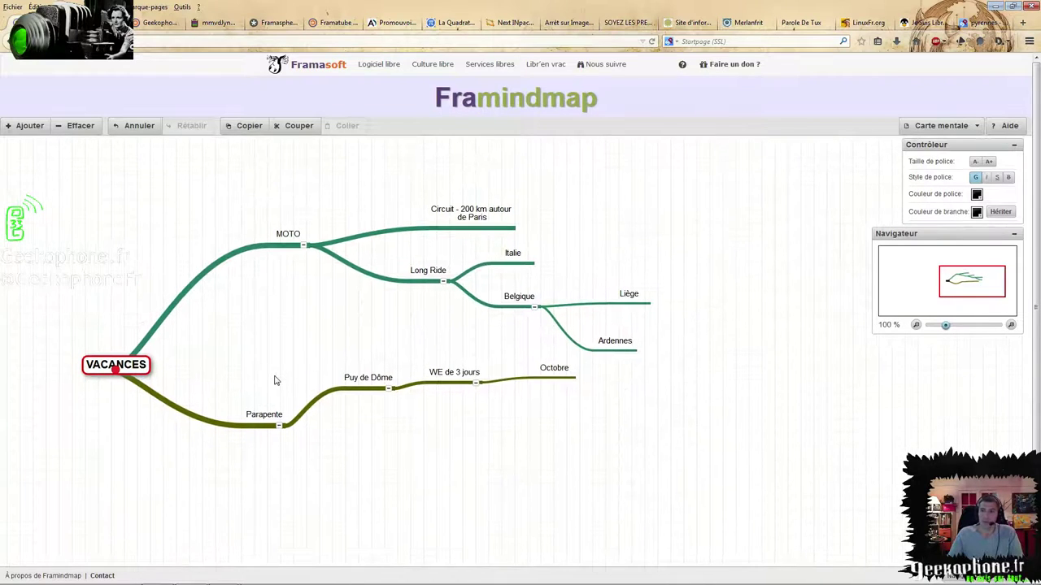
pyautogui.click(974, 127)
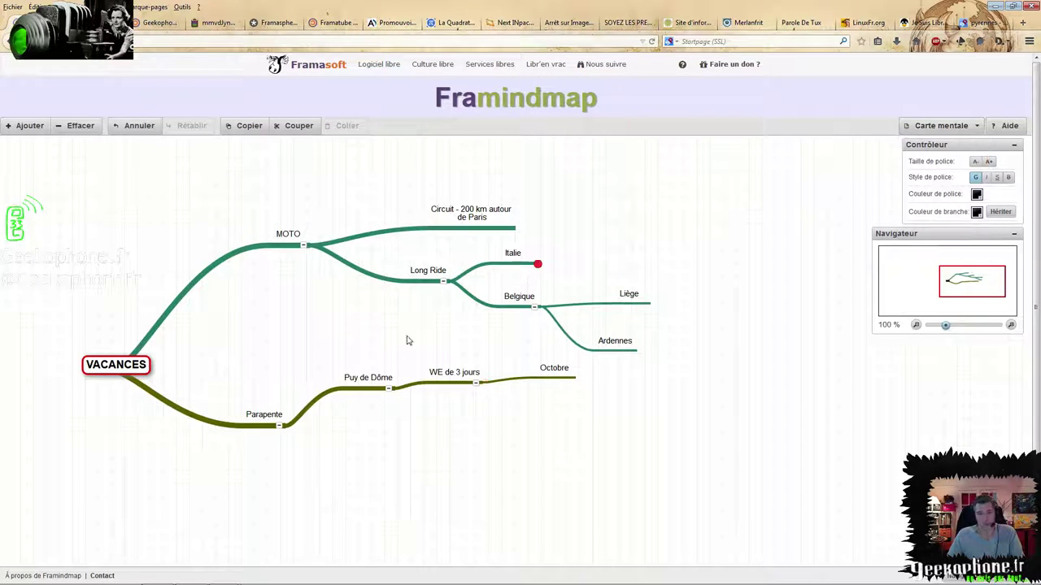
pyautogui.moveTo(209, 358)
pyautogui.mouseDown()
pyautogui.moveTo(225, 342)
pyautogui.moveTo(217, 350)
pyautogui.mouseUp()
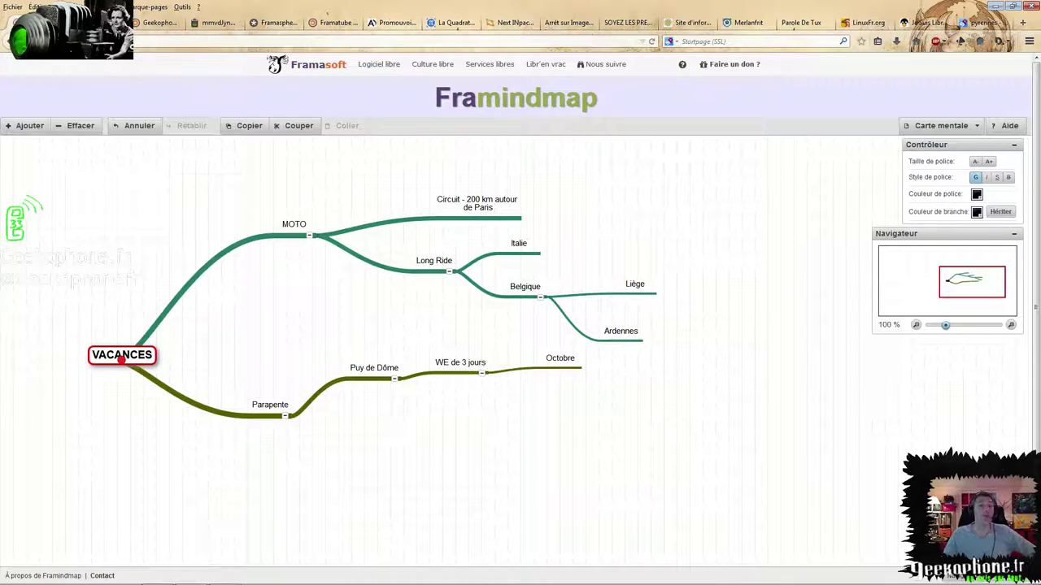
# Switch to the spreadsheet page and load Framasoft's Logiciels Libres directory in its place
pyautogui.click(106, 22)
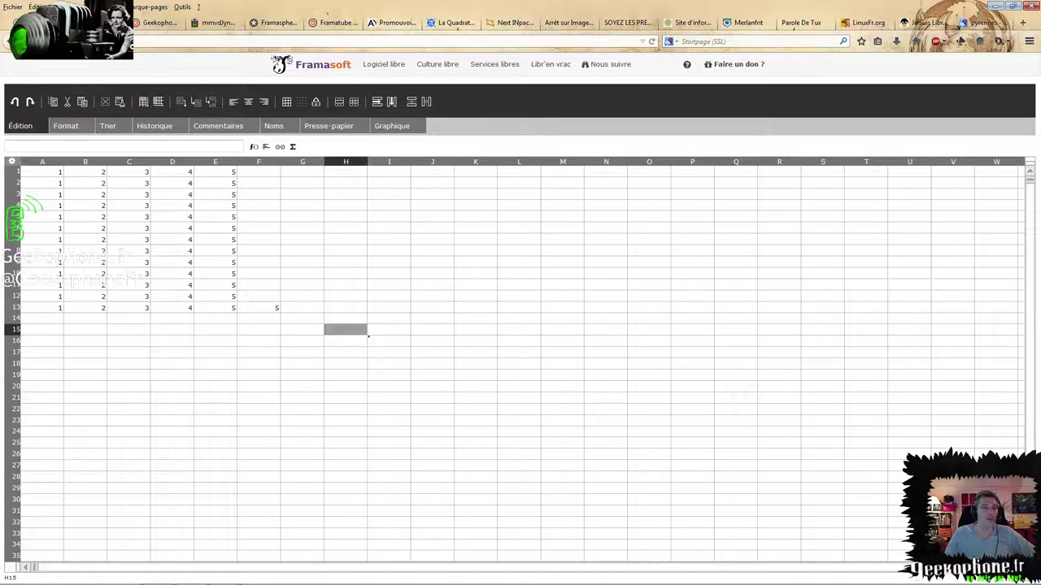
pyautogui.click(138, 40)
pyautogui.write('frama')
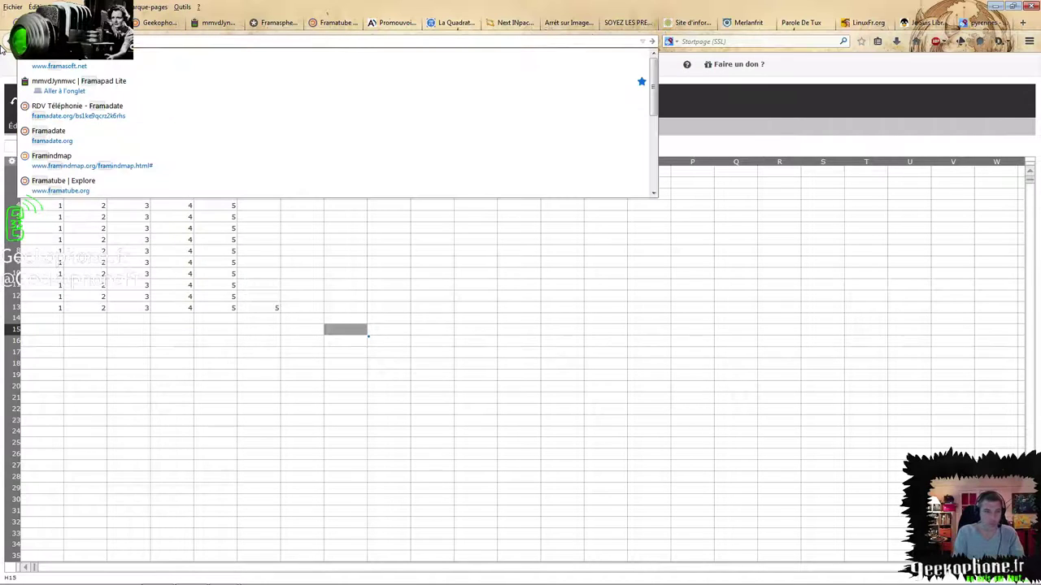
pyautogui.press('Return')
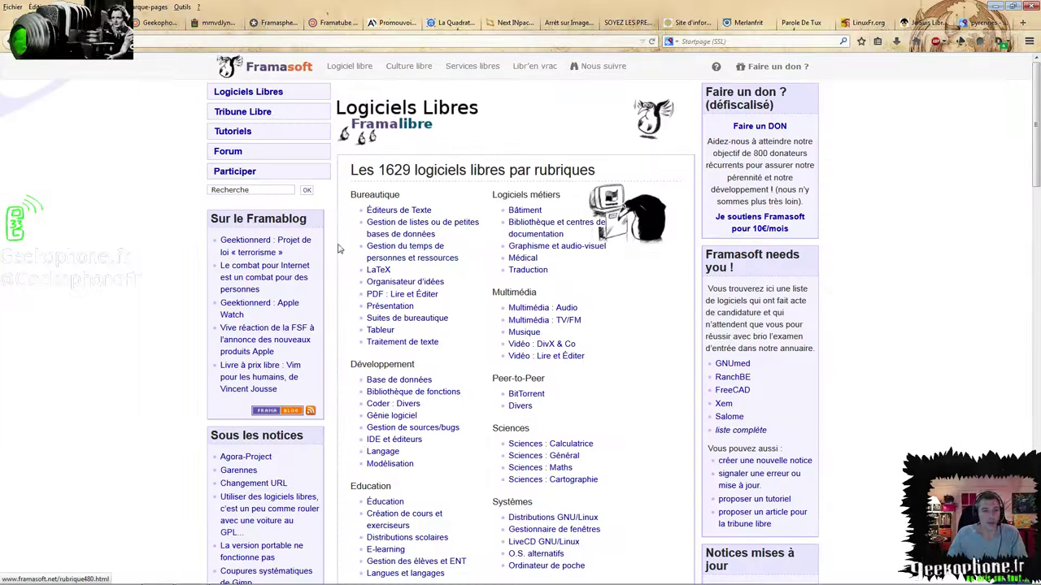
# Search the Framasoft site for "carte mentale" and view the browser's list of available search engines
pyautogui.write('carte')
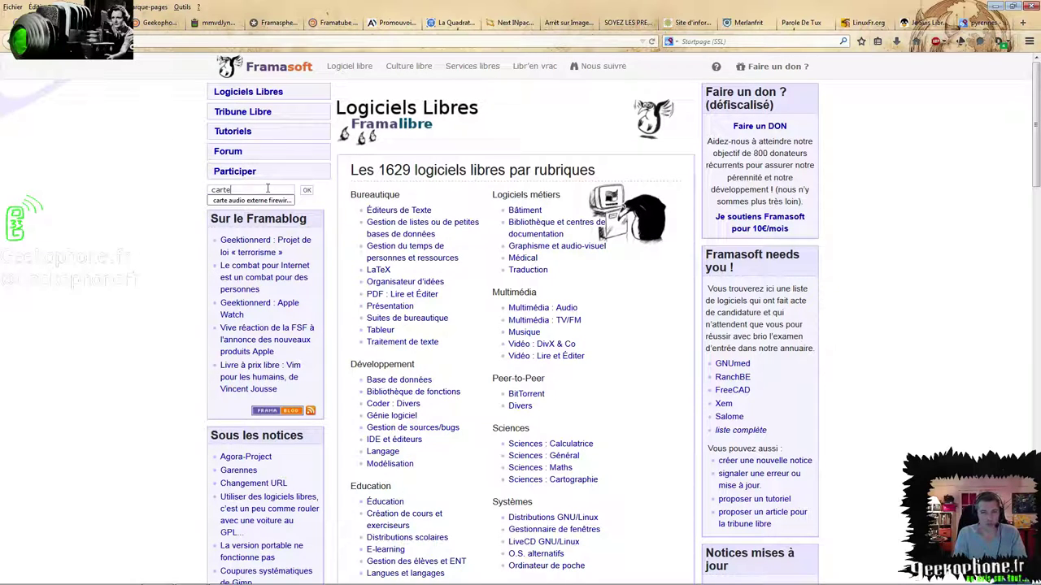
pyautogui.write(' me')
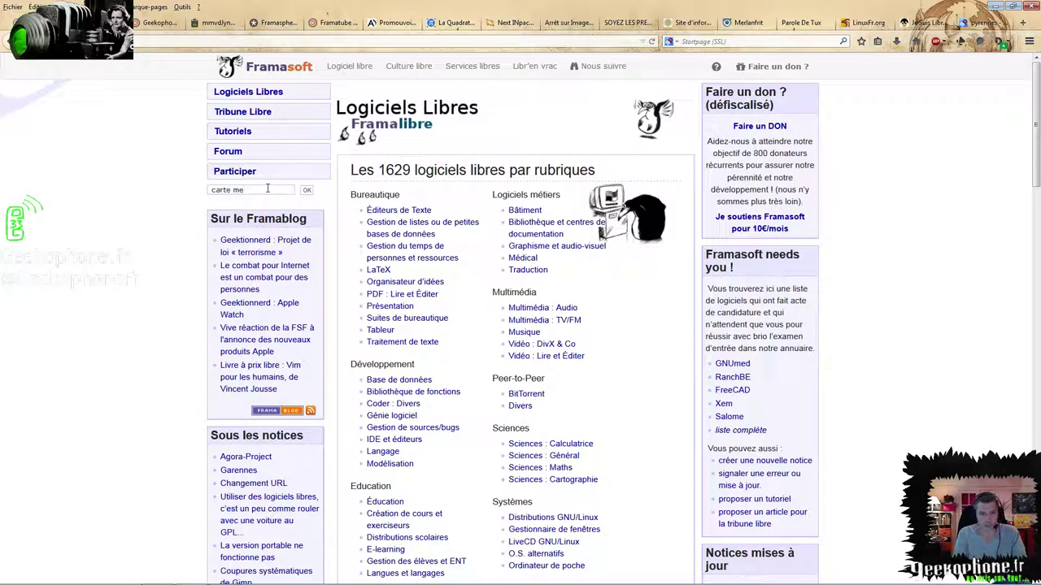
pyautogui.write('ntal')
pyautogui.write('e')
pyautogui.press('Return')
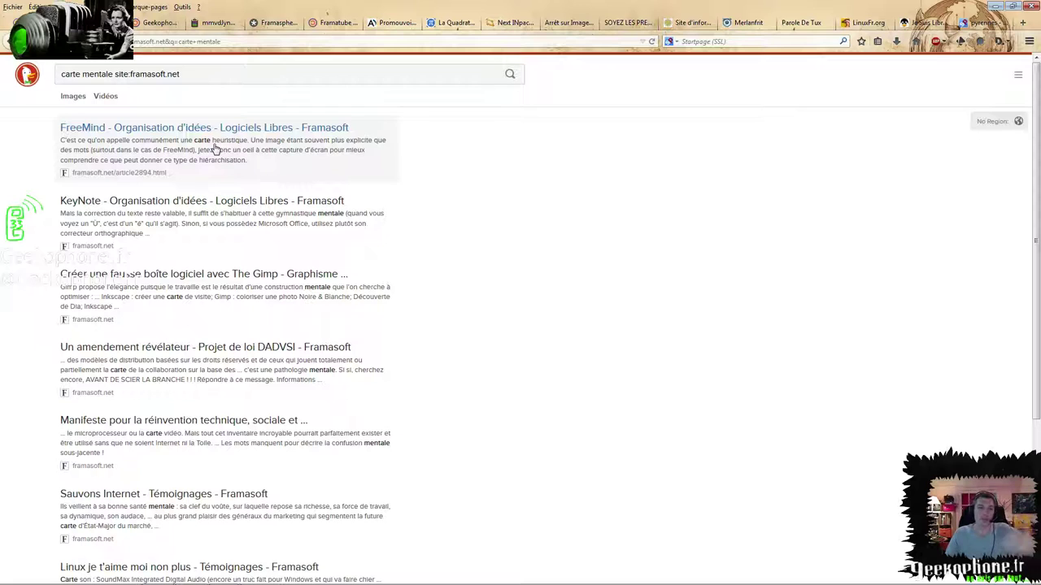
pyautogui.click(674, 43)
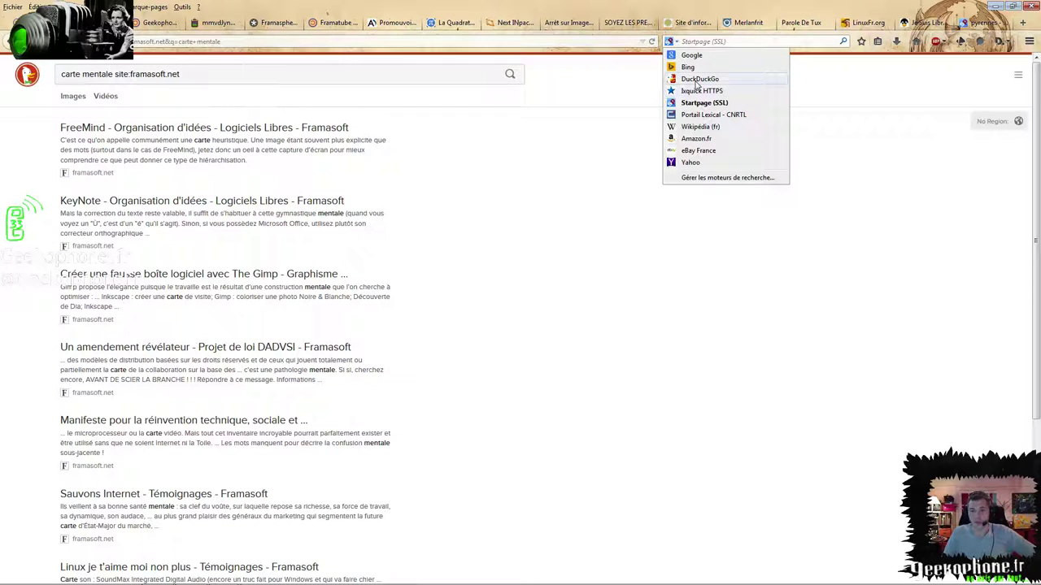
pyautogui.click(582, 206)
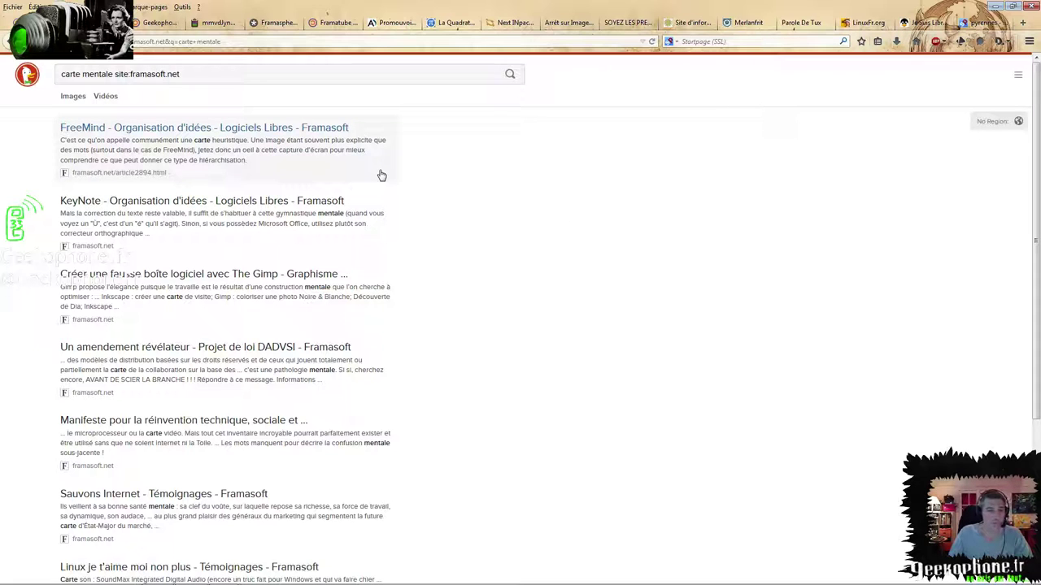
# Open the FreeMind article from the search results and view its software screenshot at full size
pyautogui.click(127, 130)
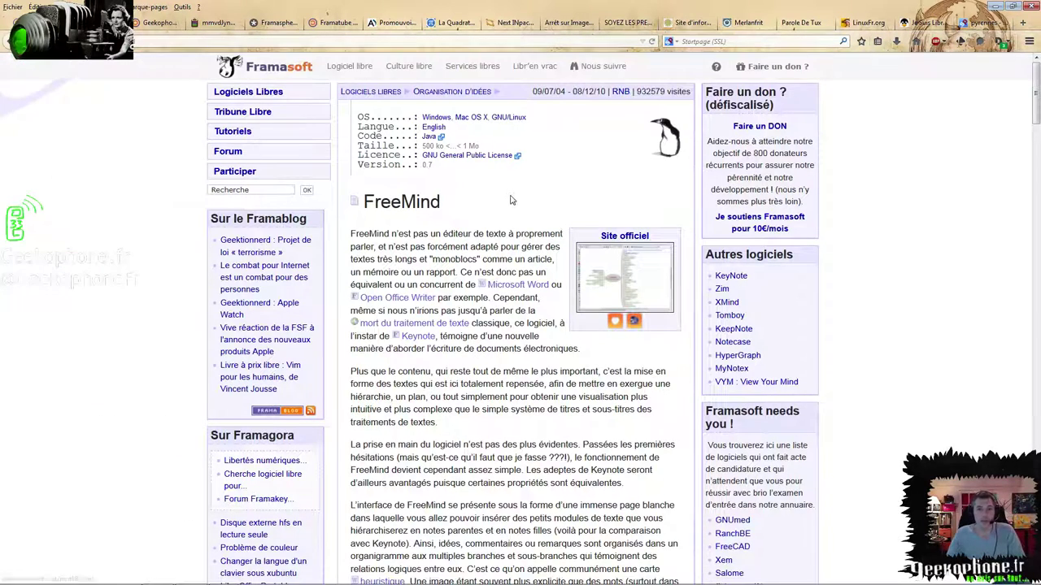
pyautogui.scroll(-2, 511, 200)
pyautogui.scroll(2, 512, 200)
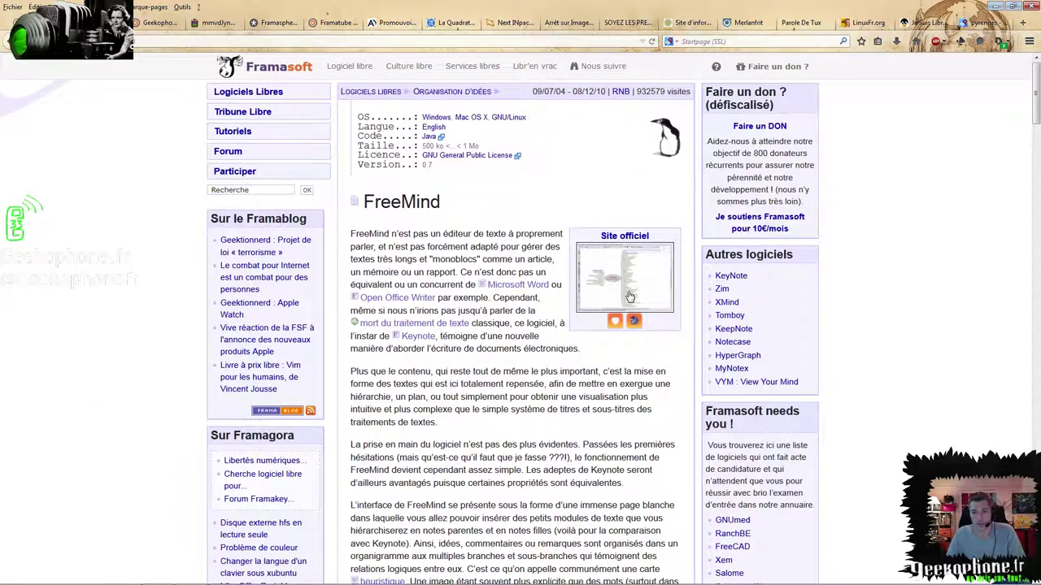
pyautogui.click(629, 297)
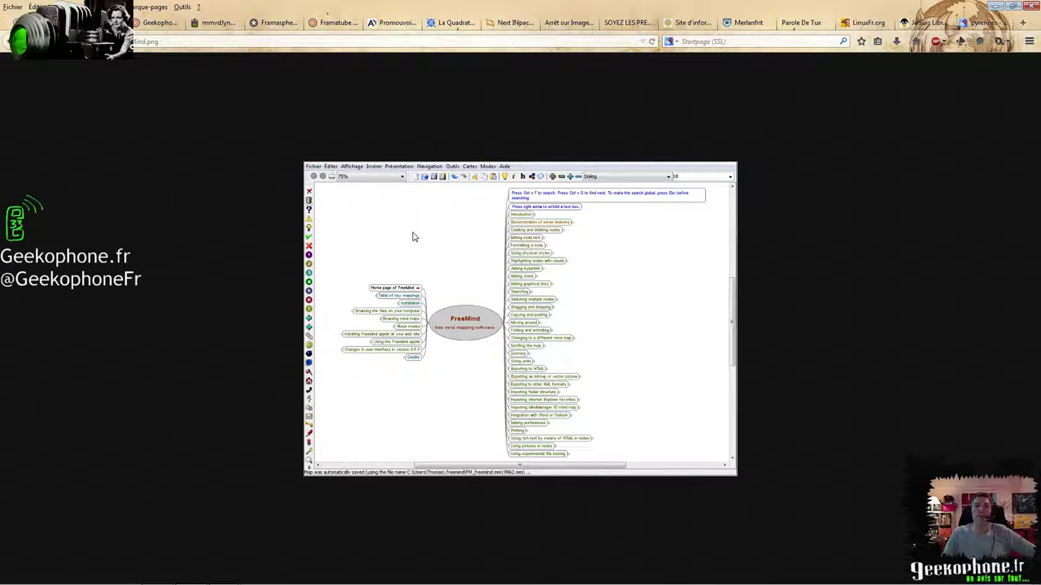
# Return to the "VACANCES" mind map in Framindmap and move the Navigateur box lower, clear of the Contrôleur box
pyautogui.hotkey('alt', 'Left')
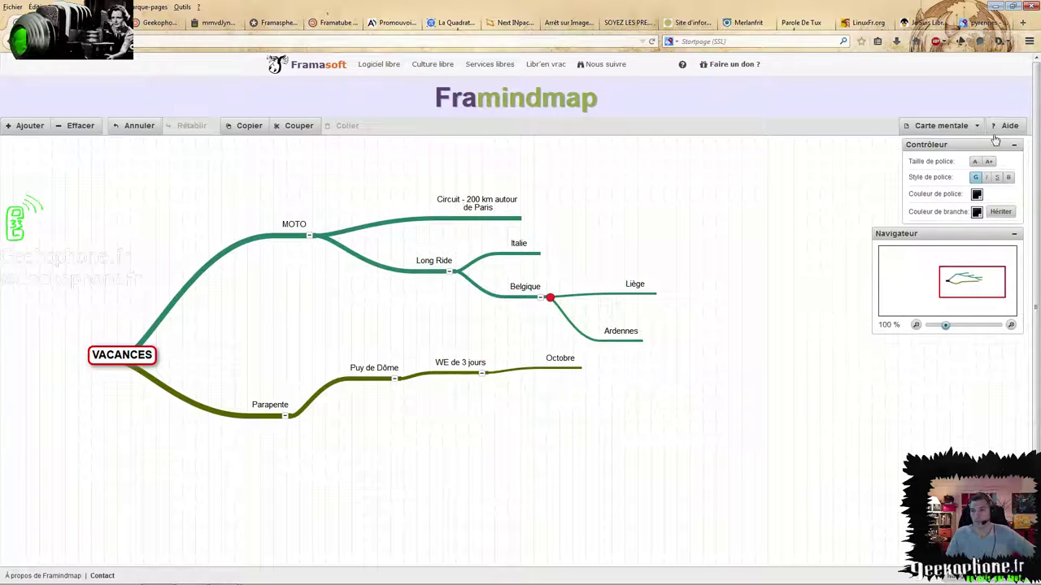
pyautogui.moveTo(959, 234); pyautogui.dragTo(948, 251)
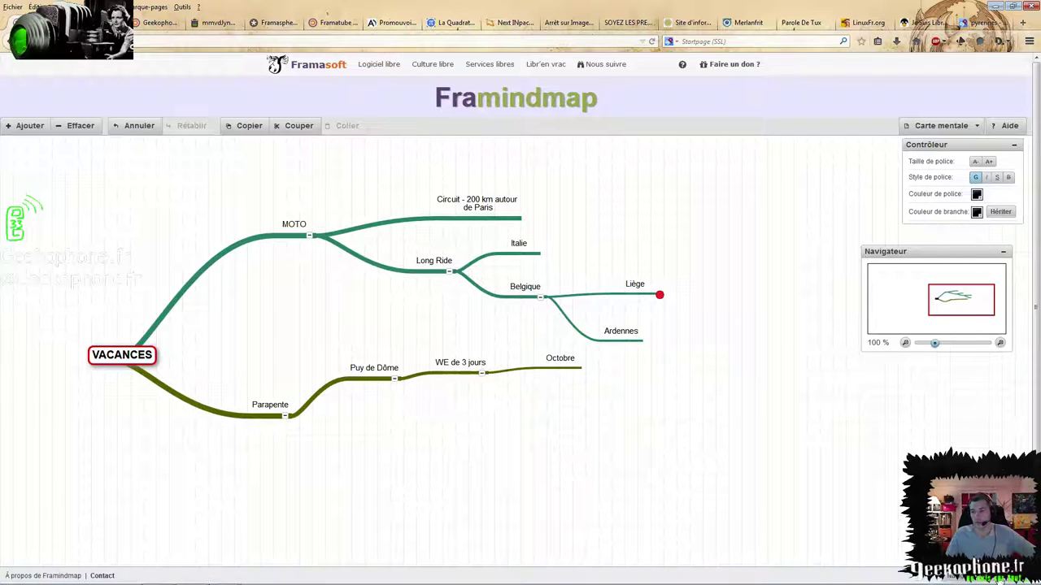
pyautogui.moveTo(949, 277)
pyautogui.mouseDown()
pyautogui.moveTo(918, 278)
pyautogui.moveTo(929, 288)
pyautogui.moveTo(945, 277)
pyautogui.moveTo(953, 294)
pyautogui.mouseUp()
# Add a third main branch to "VACANCES" below "Parapente" and label it "Pyrénnées"
pyautogui.click(150, 374)
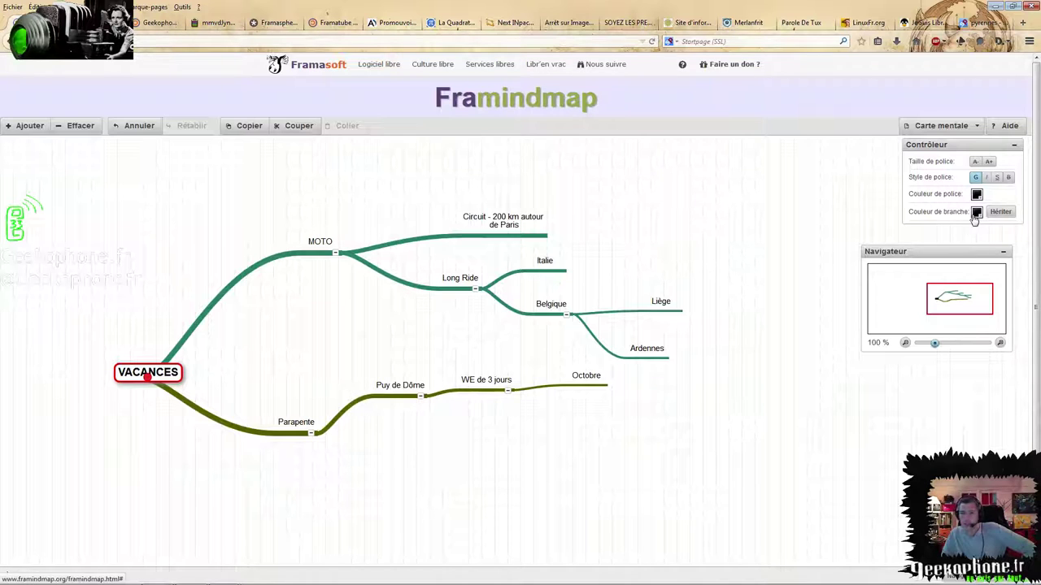
pyautogui.click(317, 444)
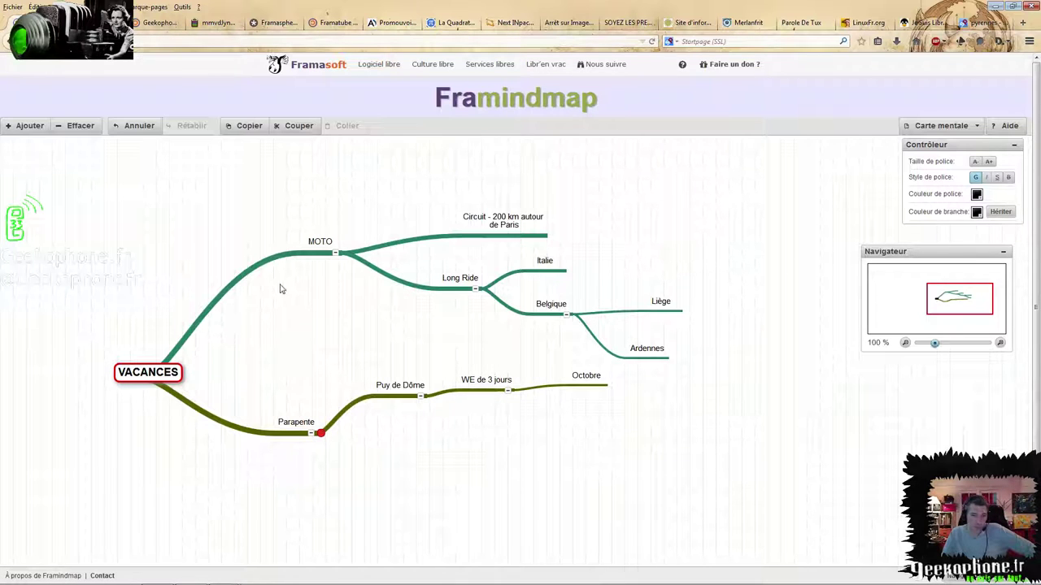
pyautogui.click(150, 378)
pyautogui.moveTo(151, 378); pyautogui.dragTo(349, 503)
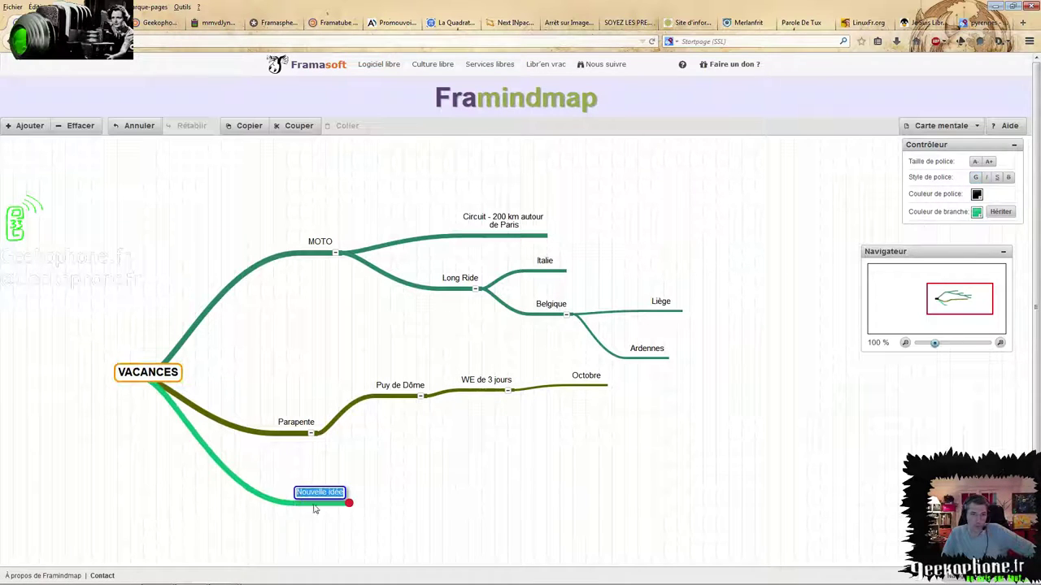
pyautogui.click(348, 504)
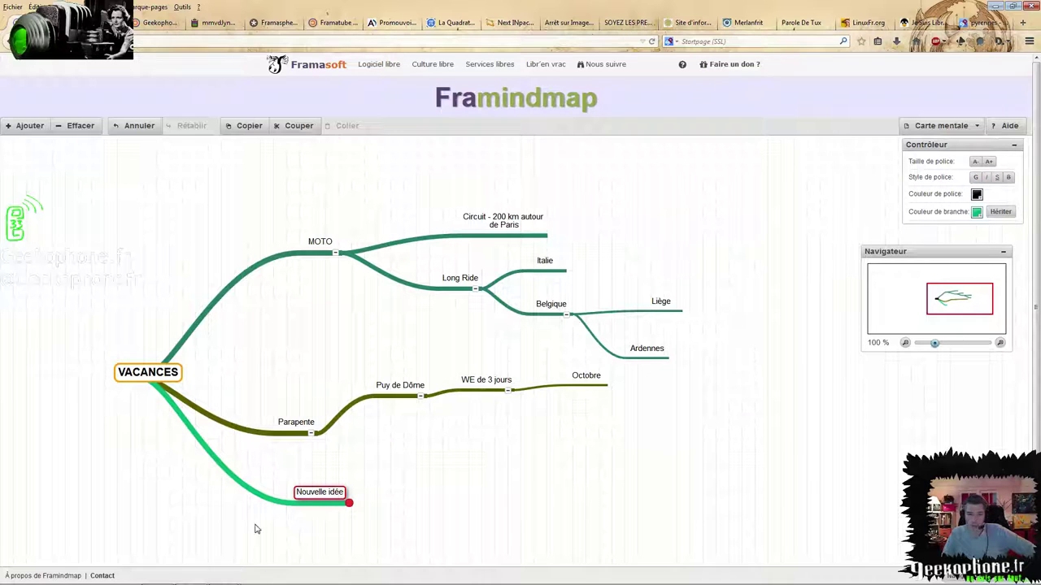
pyautogui.doubleClick(324, 491)
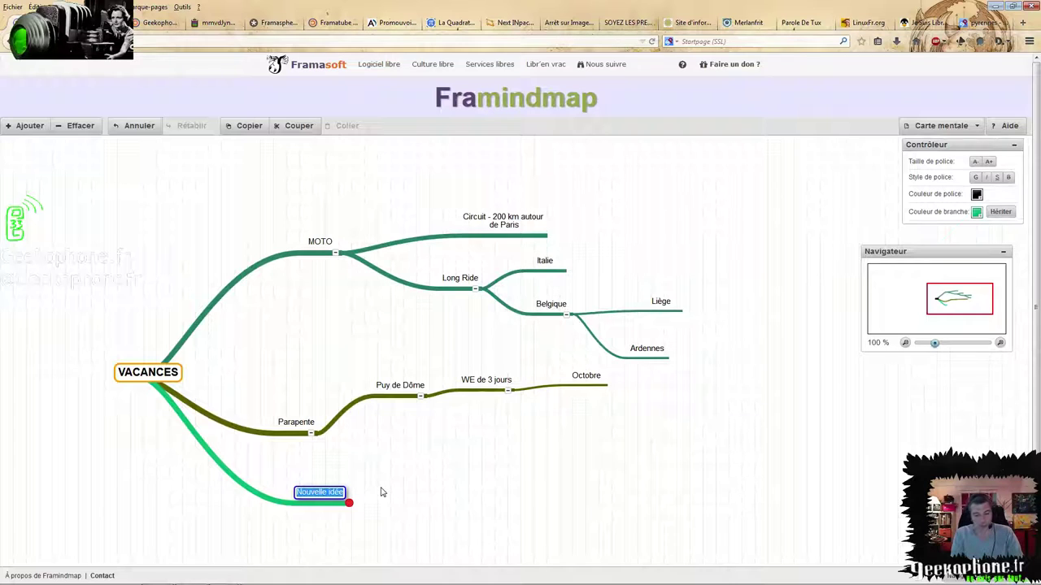
pyautogui.write('Pyré')
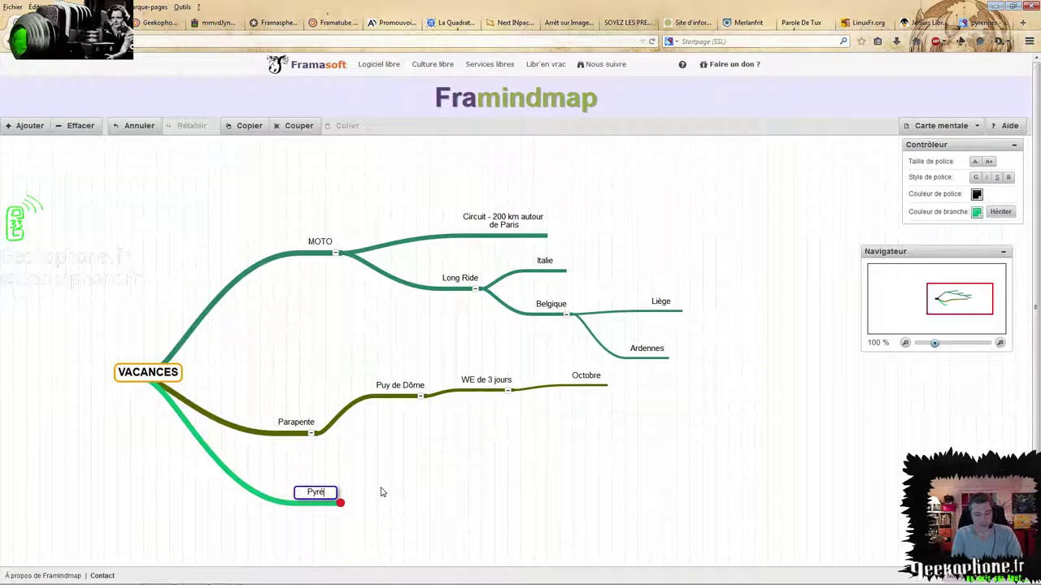
pyautogui.write('nnées')
pyautogui.press('Return')
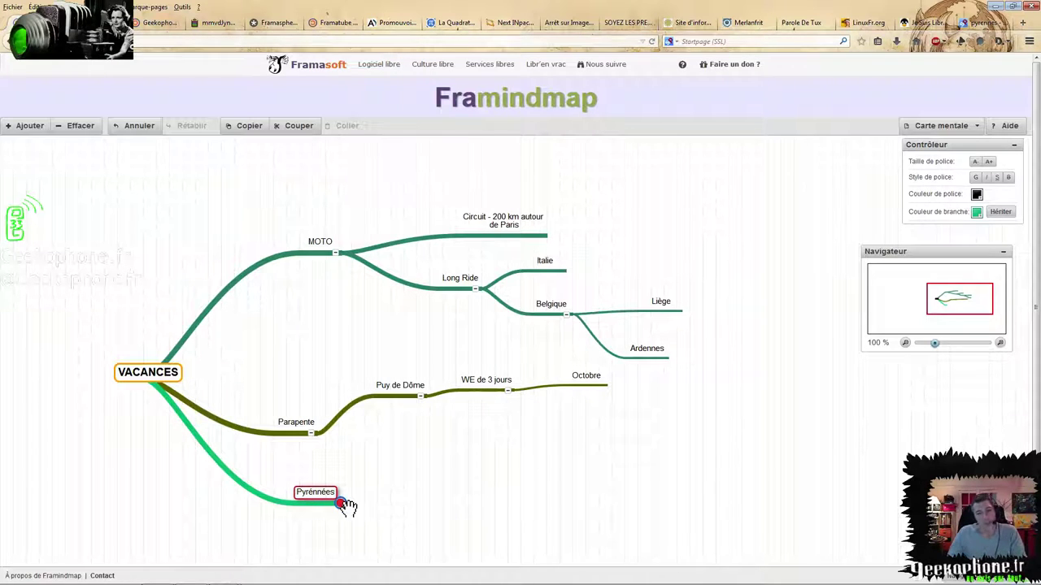
# Add a sub-idea to "Pyrénnées" labelled "Vallée du Louron"
pyautogui.moveTo(341, 503); pyautogui.dragTo(413, 472)
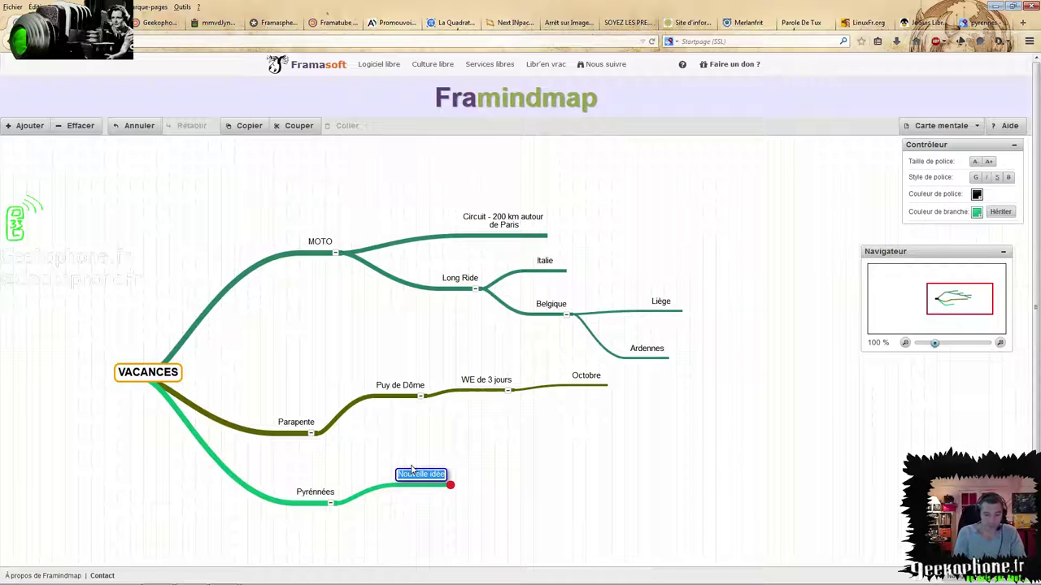
pyautogui.write('Va')
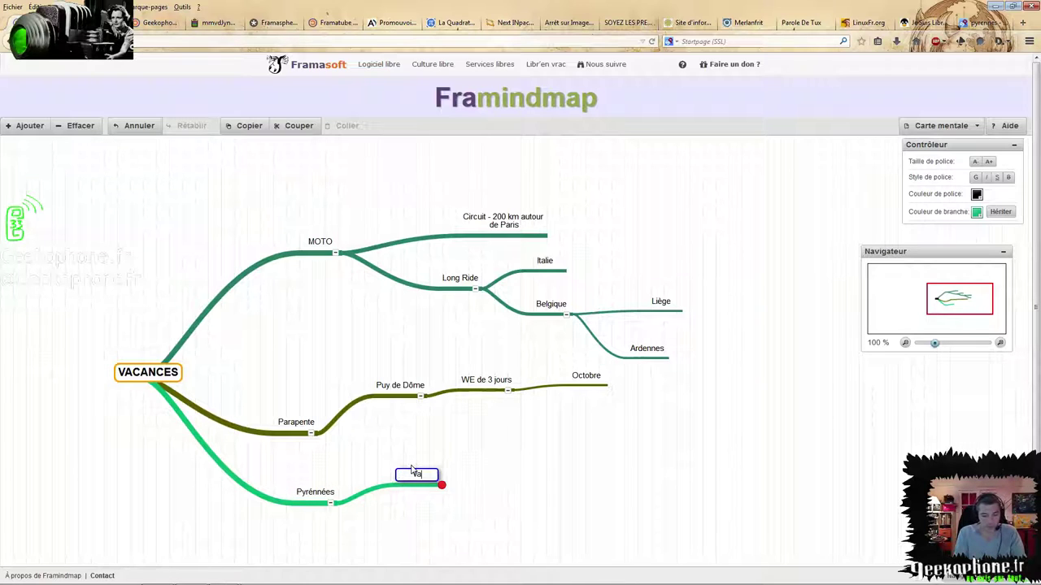
pyautogui.write('llée du Louron')
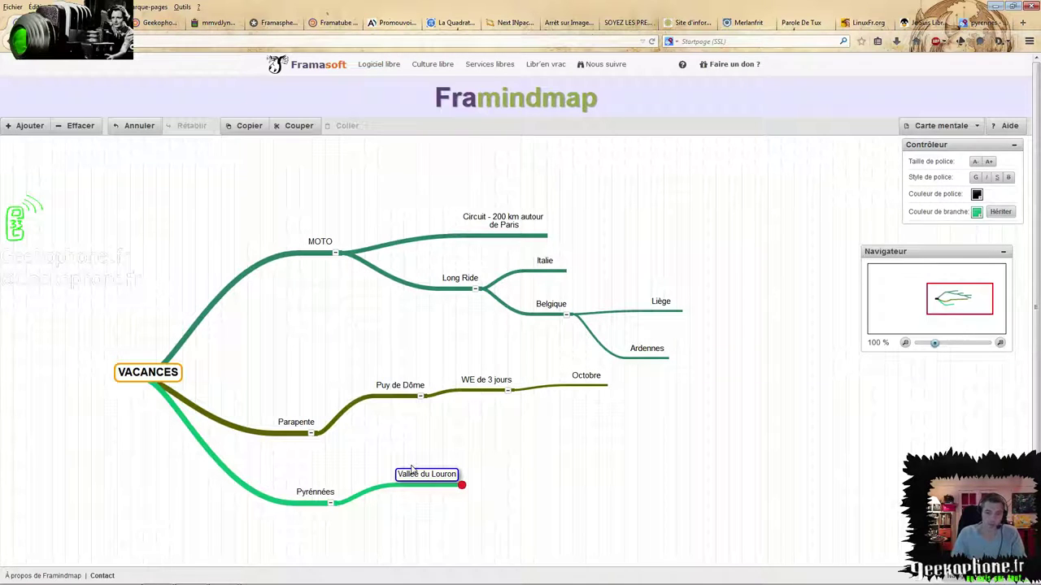
pyautogui.press('Return')
# Add a second sub-idea under "Pyrénnées" and adjust its position and that of "Vallée du Louron"
pyautogui.moveTo(345, 508); pyautogui.dragTo(436, 537)
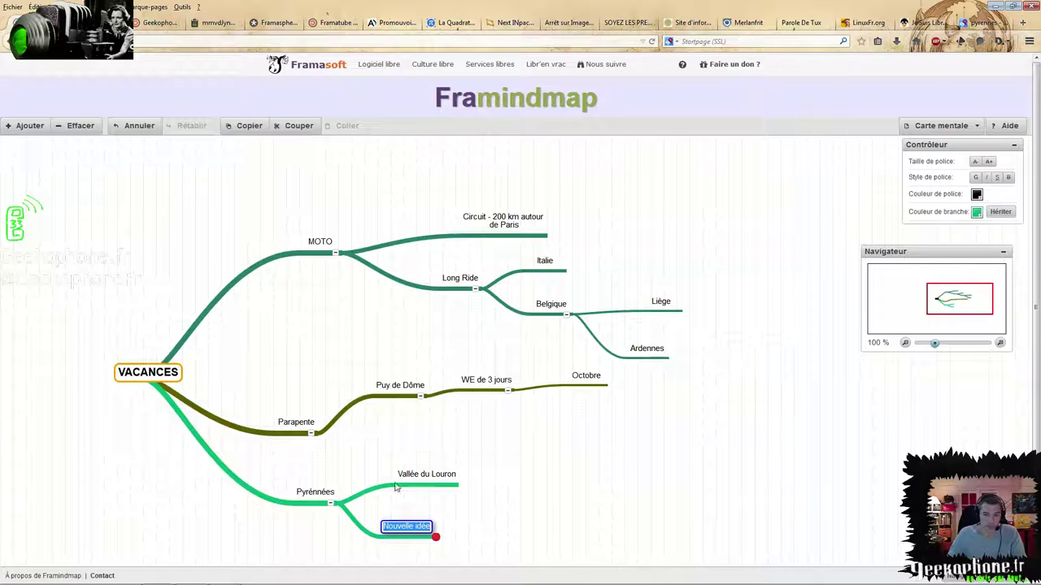
pyautogui.press('Return')
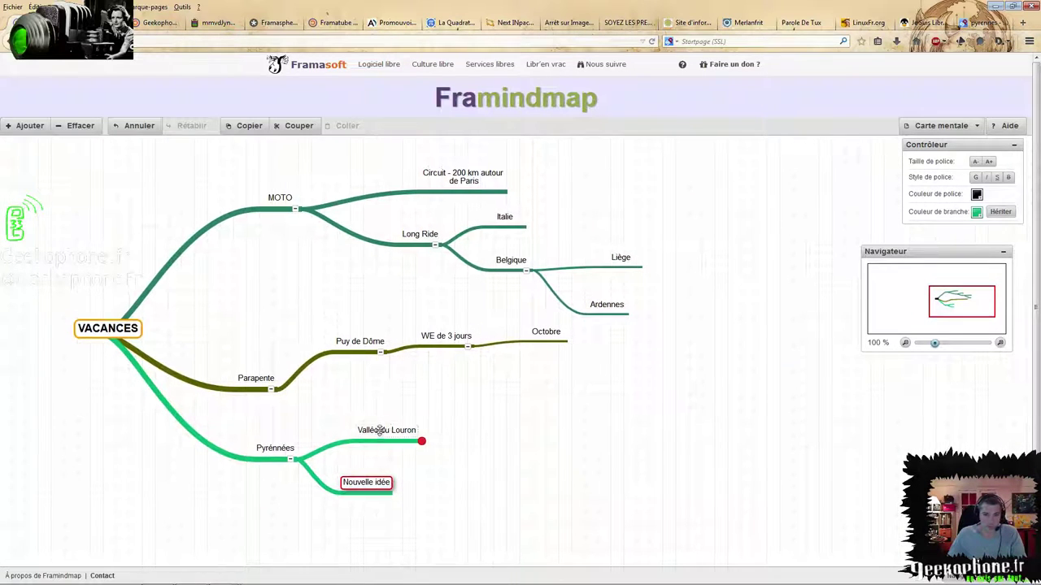
pyautogui.moveTo(383, 429); pyautogui.dragTo(381, 416)
pyautogui.moveTo(367, 483); pyautogui.dragTo(380, 475)
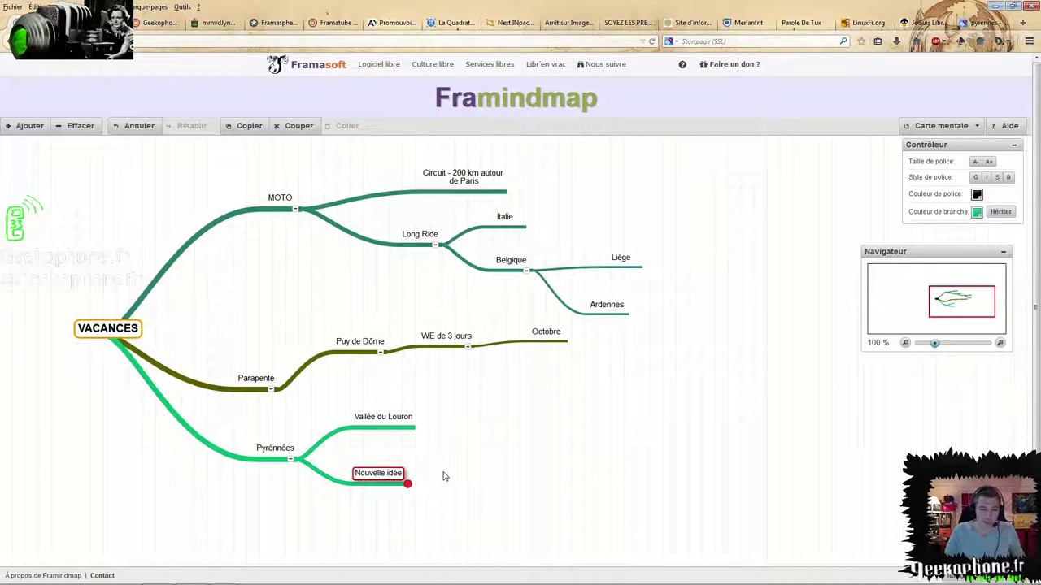
# Rename the new sub-idea below "Vallée du Louron" as "randonnées"
pyautogui.doubleClick(382, 473)
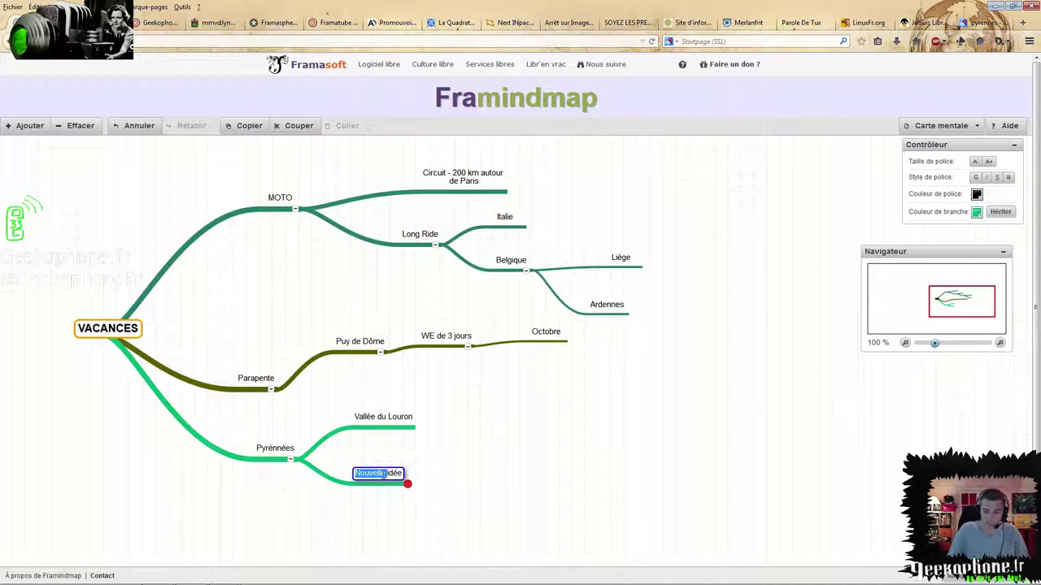
pyautogui.press('BackSpace')
pyautogui.press('BackSpace')
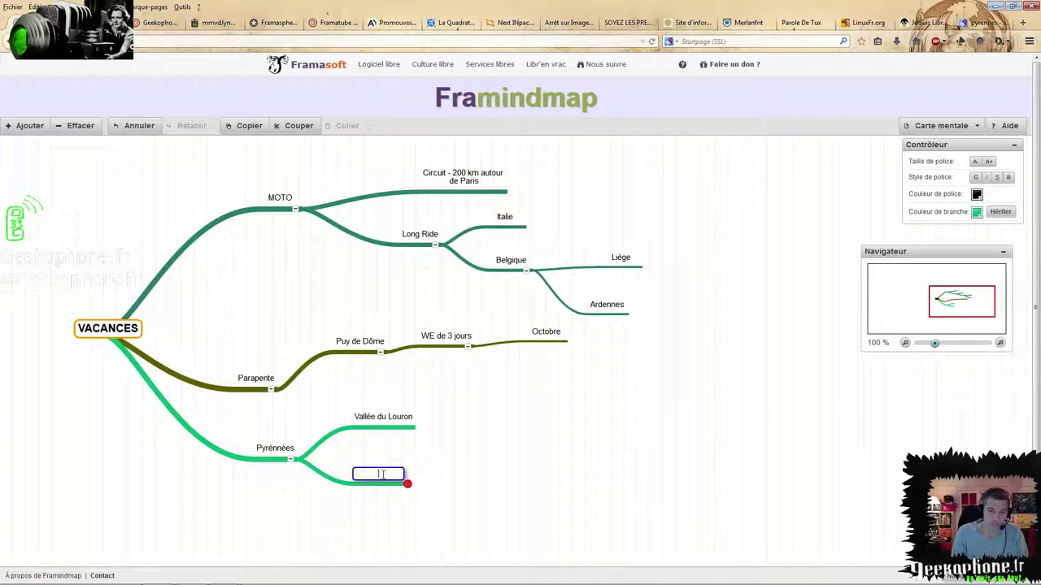
pyautogui.write('rando')
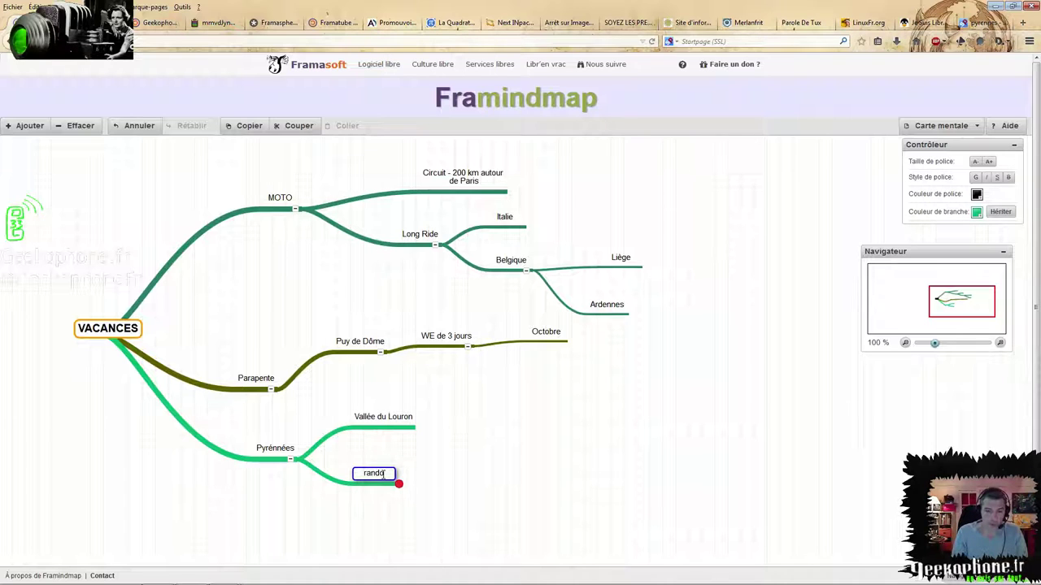
pyautogui.write('nnées')
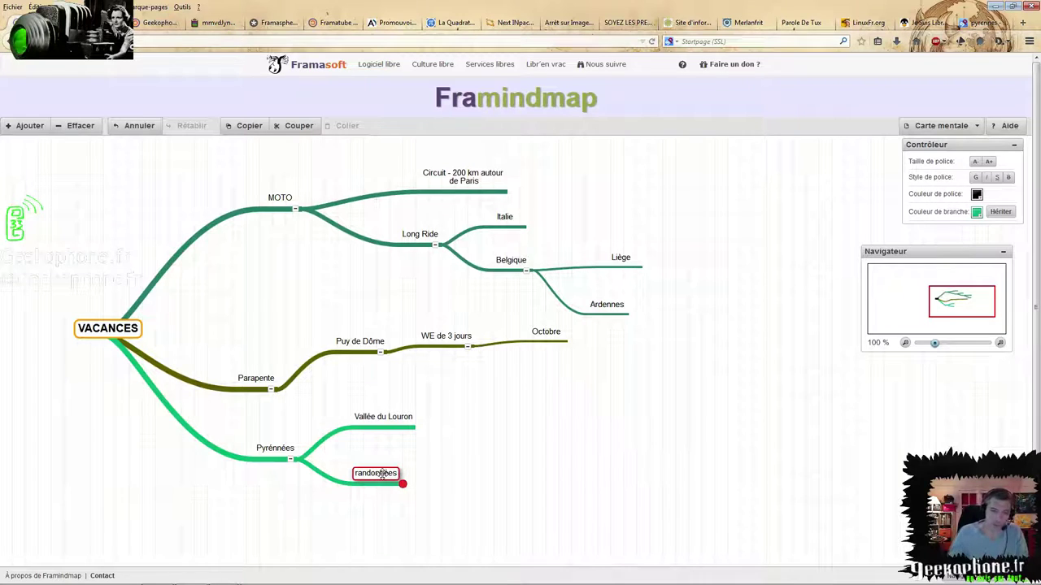
# Add several sub-ideas with the default label to "randonnées", spread them out and nest one under another
pyautogui.press('Tab')
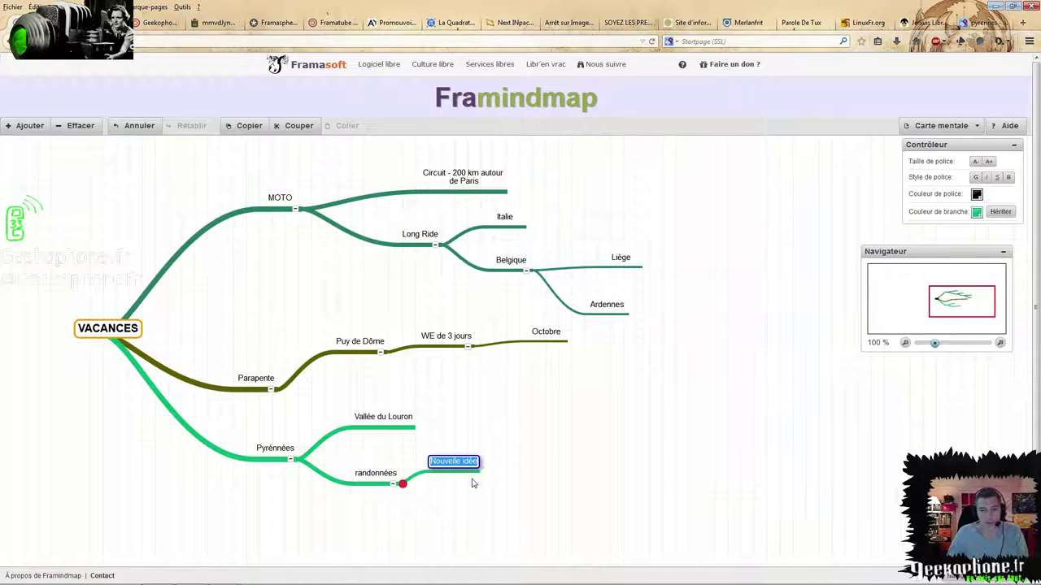
pyautogui.press('Return')
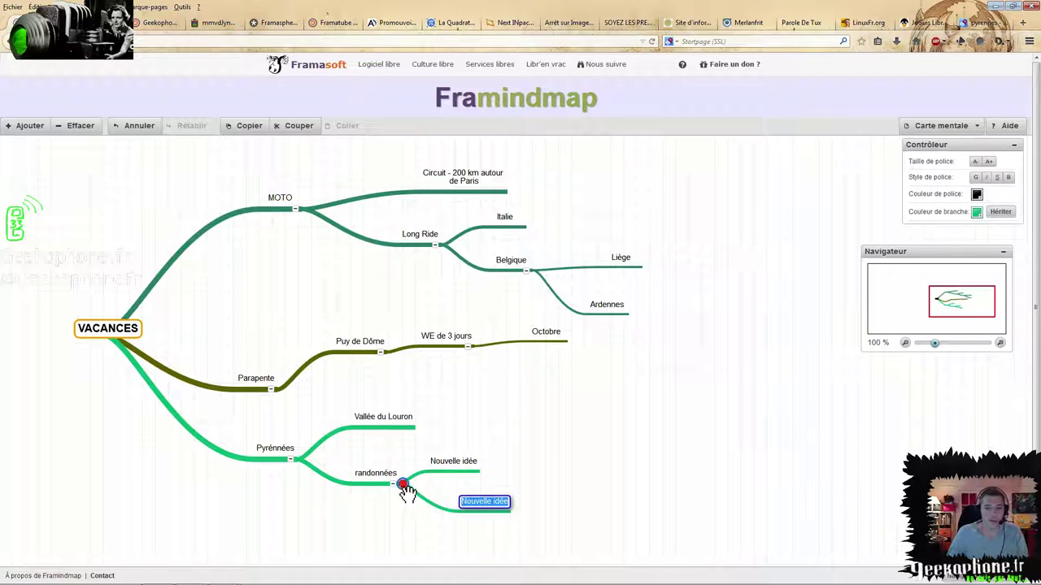
pyautogui.press('Return')
pyautogui.click(484, 501)
pyautogui.moveTo(482, 502)
pyautogui.mouseDown()
pyautogui.moveTo(587, 387)
pyautogui.moveTo(667, 410)
pyautogui.moveTo(582, 342)
pyautogui.moveTo(600, 294)
pyautogui.moveTo(598, 325)
pyautogui.moveTo(598, 309)
pyautogui.mouseUp()
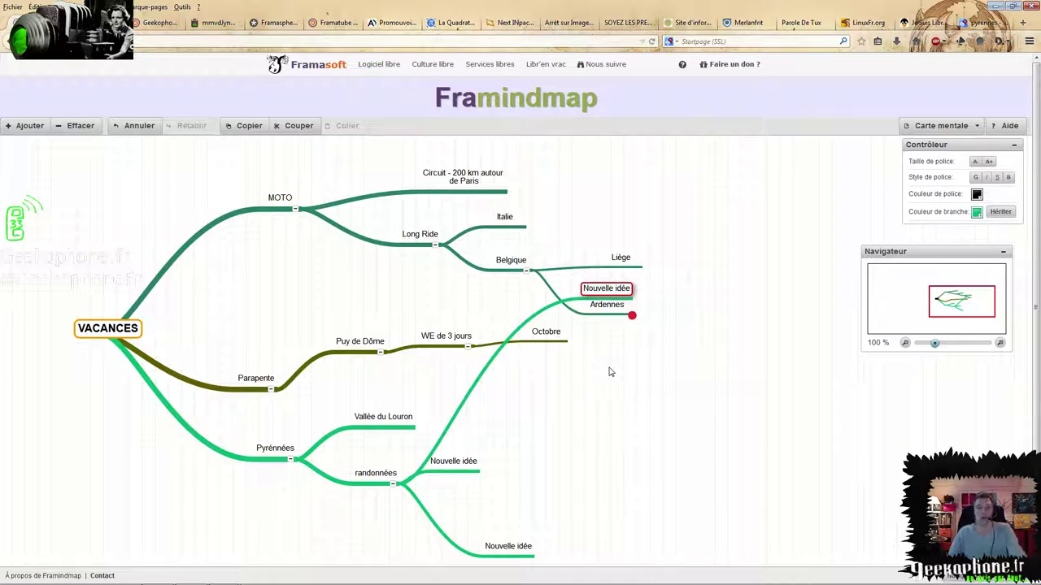
pyautogui.click(609, 282)
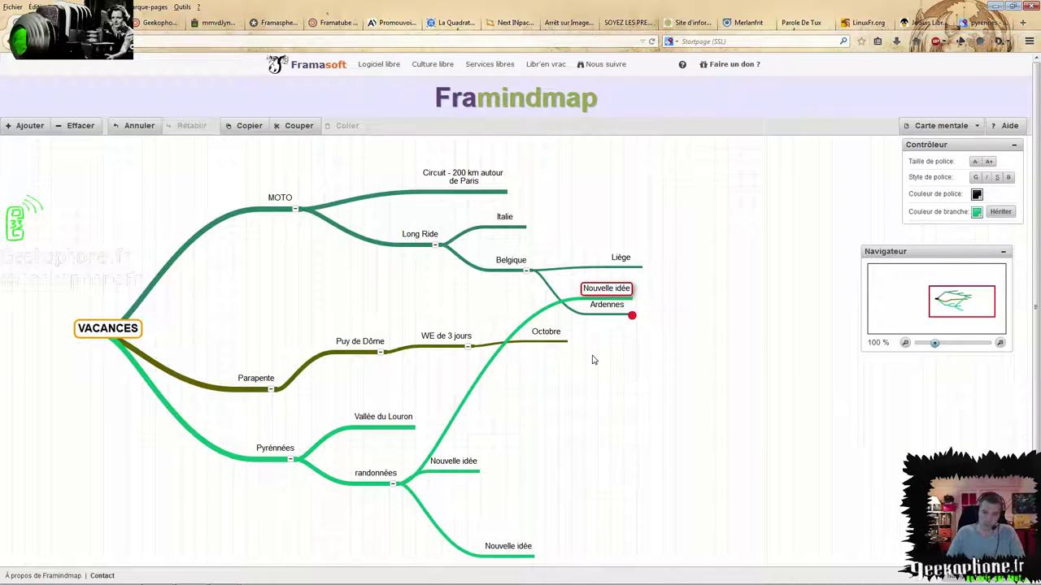
pyautogui.moveTo(600, 291); pyautogui.dragTo(546, 496)
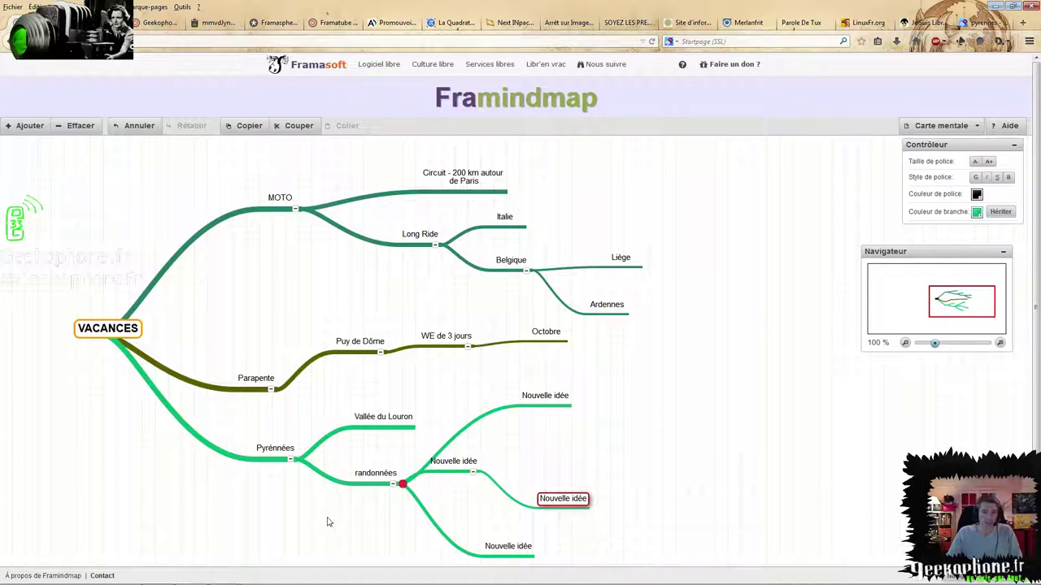
# Collapse the "Parapente", "Pyrénnées" and "MOTO" branches, and expand "MOTO" again
pyautogui.click(272, 389)
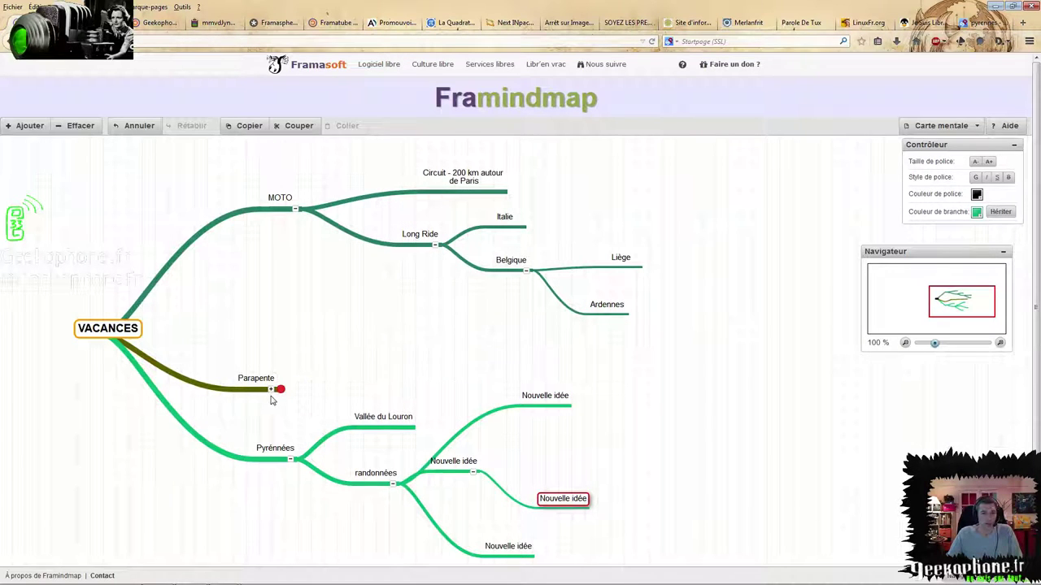
pyautogui.click(291, 460)
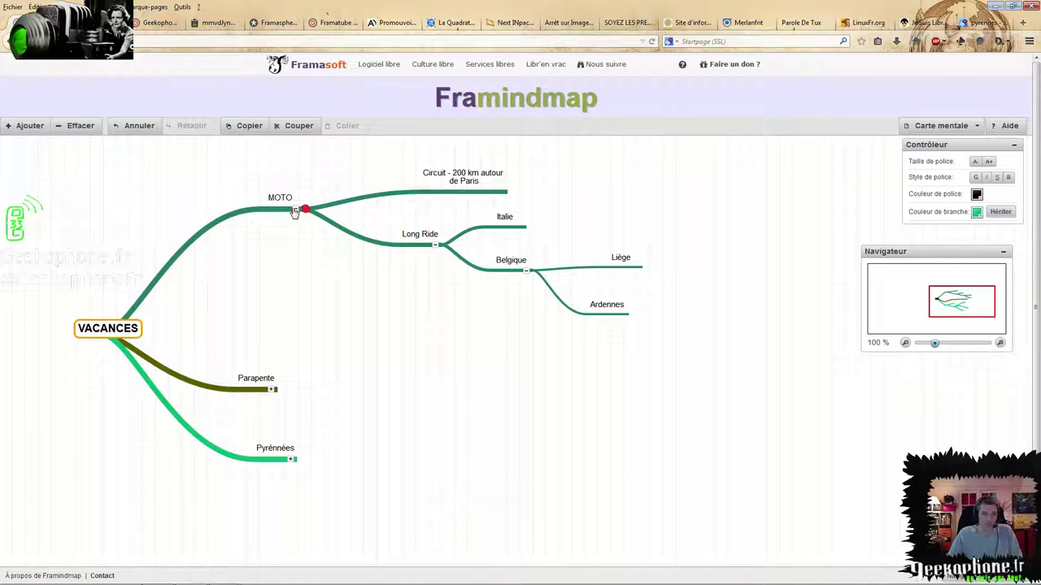
pyautogui.click(295, 209)
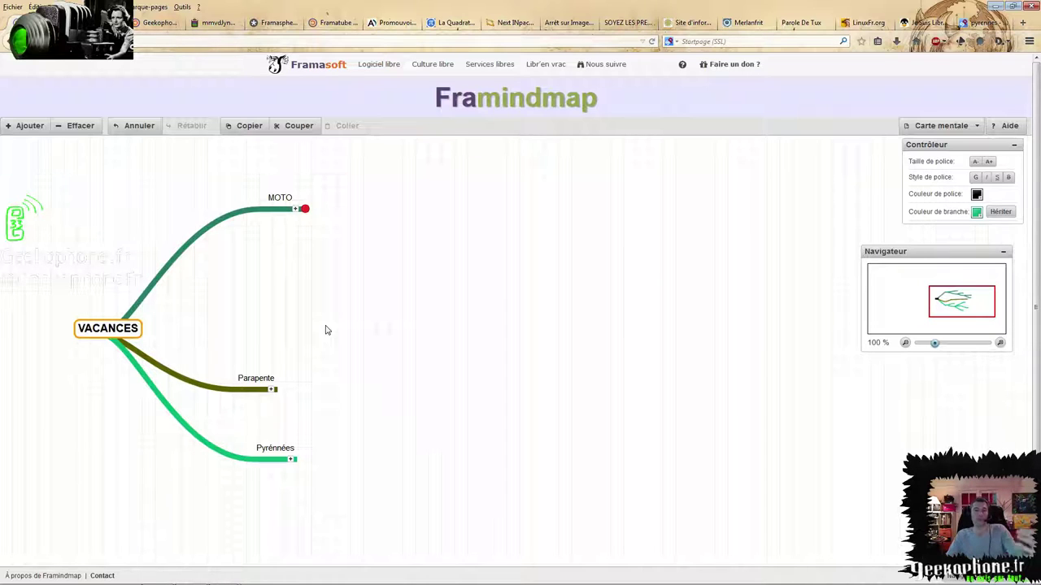
pyautogui.click(296, 209)
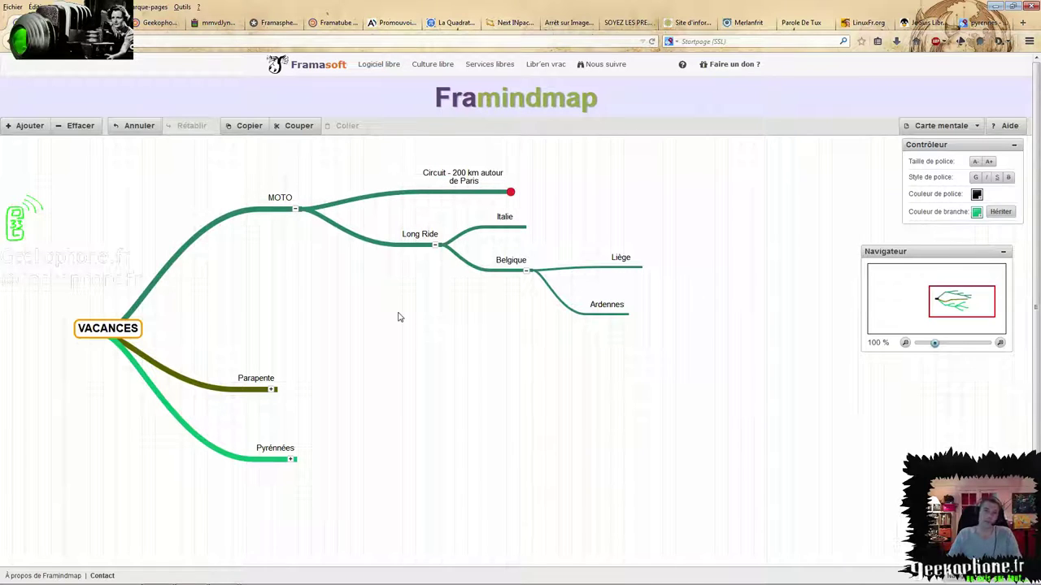
pyautogui.click(97, 333)
pyautogui.moveTo(220, 333); pyautogui.dragTo(193, 334)
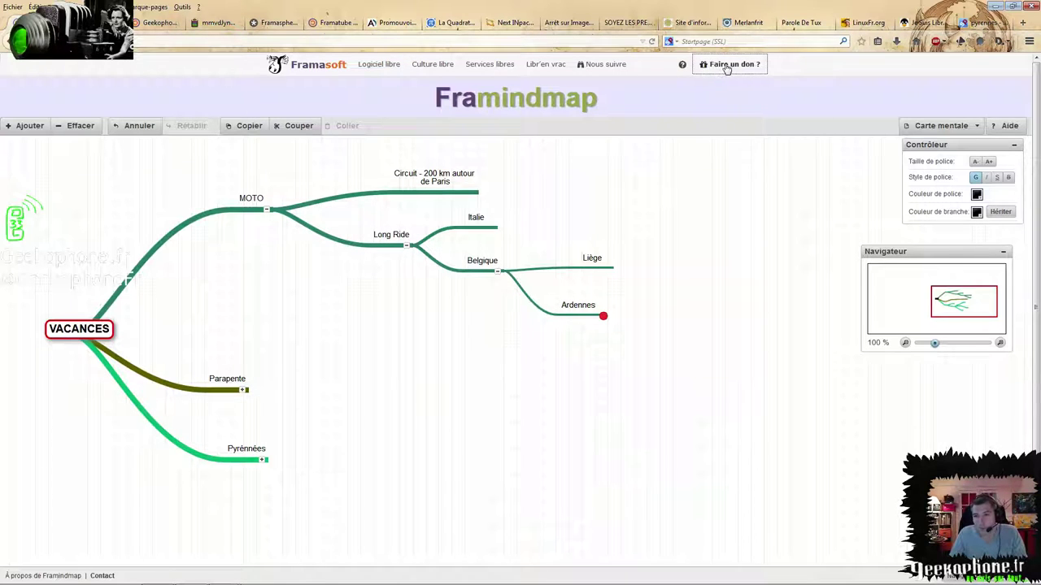
# Switch to the FreeMind screenshot page and go back to the FreeMind article
pyautogui.moveTo(745, 69)
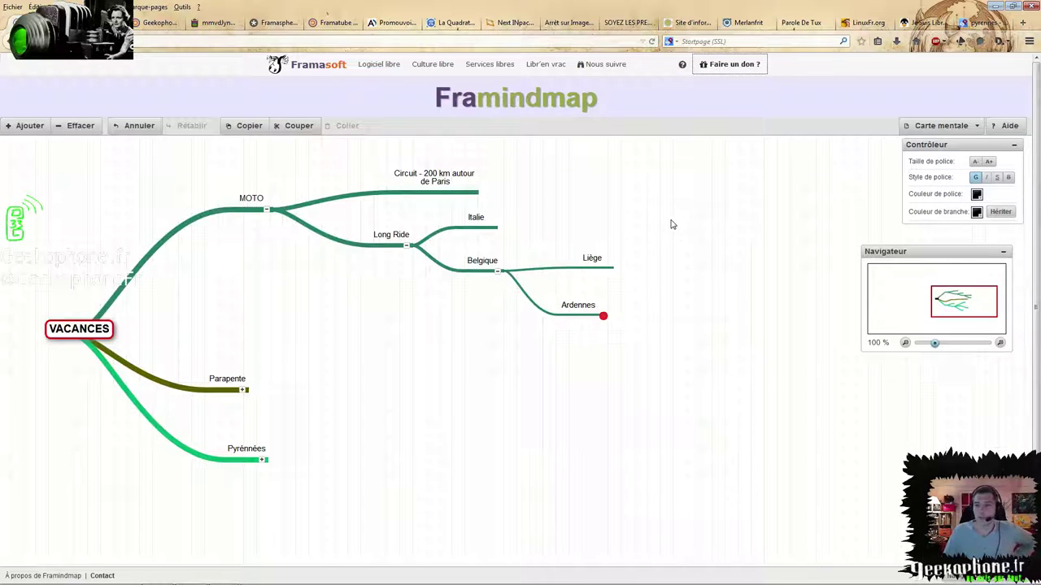
pyautogui.moveTo(925, 254)
pyautogui.mouseDown()
pyautogui.moveTo(936, 253)
pyautogui.moveTo(915, 254)
pyautogui.mouseUp()
pyautogui.click(482, 260)
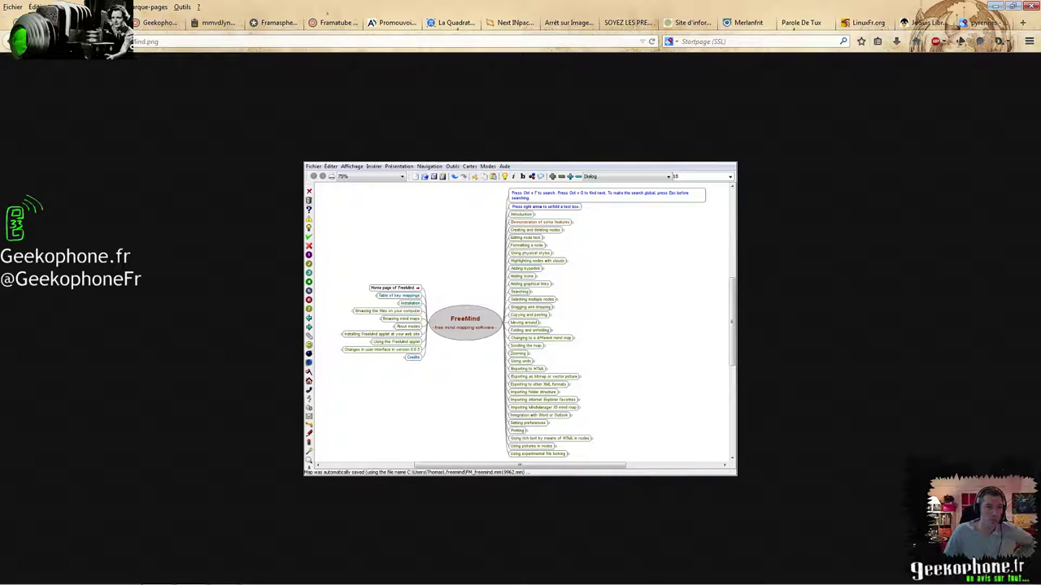
pyautogui.click(6, 41)
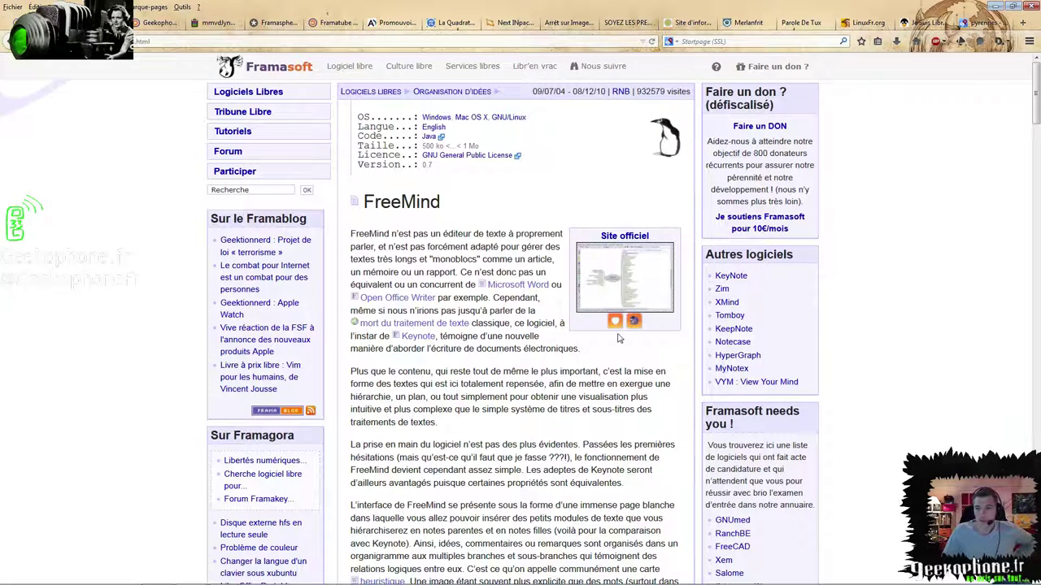
# Open Framavectoriel from Framasoft's free services and highlight the section on why to use it
pyautogui.moveTo(472, 71)
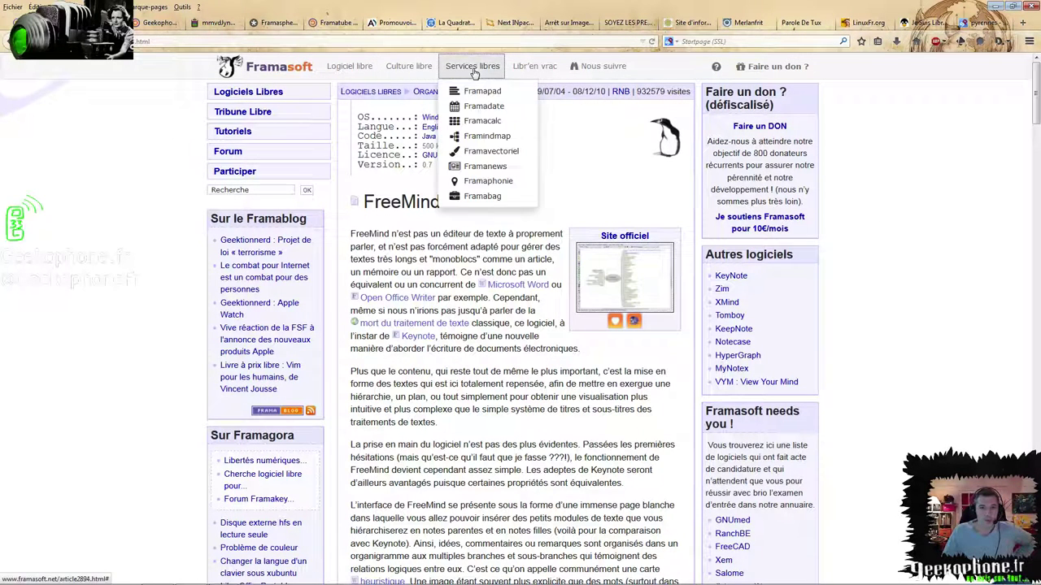
pyautogui.click(481, 157)
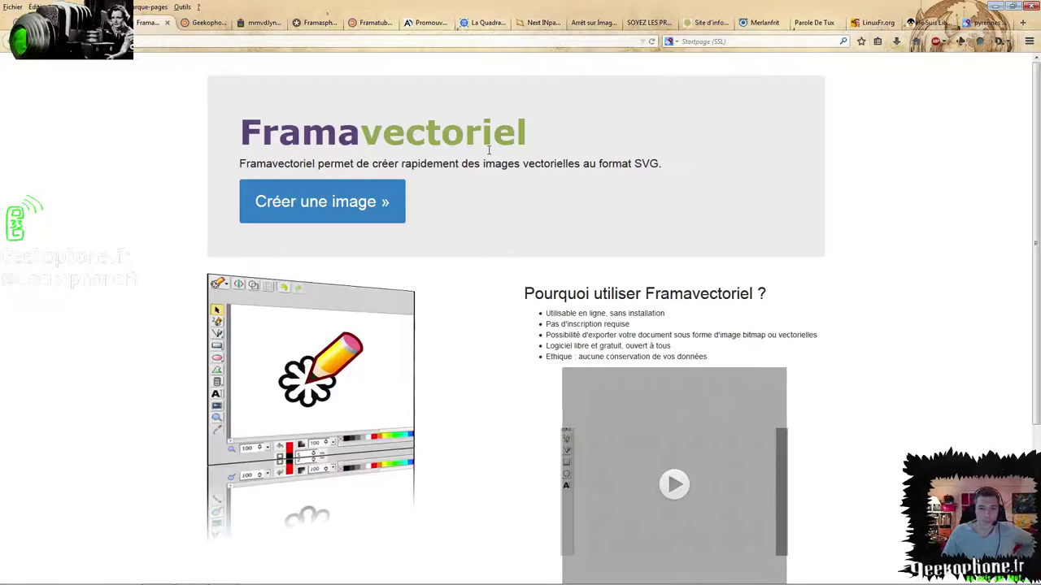
pyautogui.moveTo(169, 235); pyautogui.dragTo(163, 320)
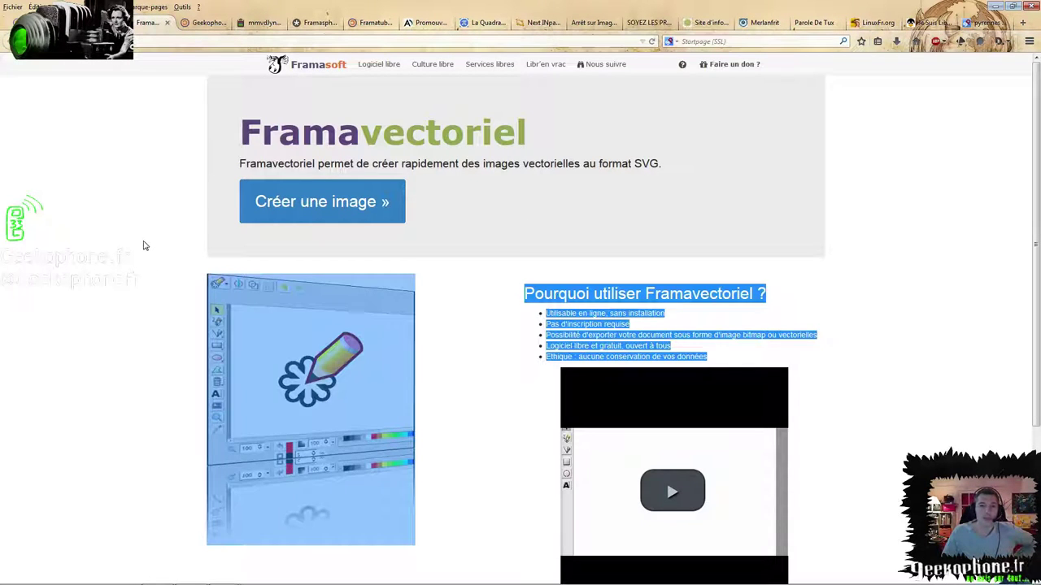
# Read through the Framavectoriel presentation page, from the reasons to use it down to the "Plus d'applications ?" section
pyautogui.click(145, 242)
pyautogui.scroll(-2, 883, 286)
pyautogui.scroll(2, 885, 285)
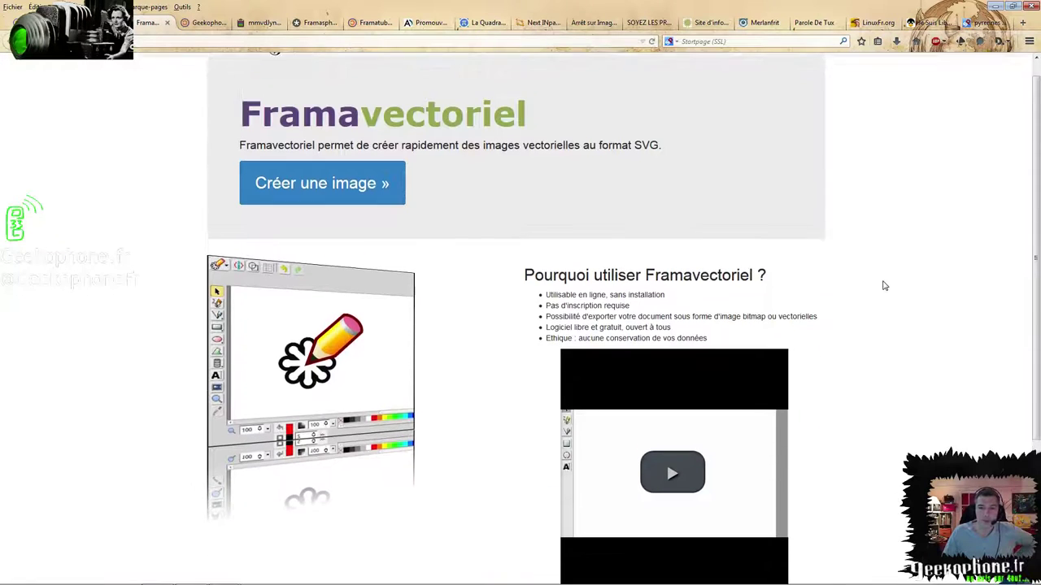
pyautogui.scroll(-1, 883, 286)
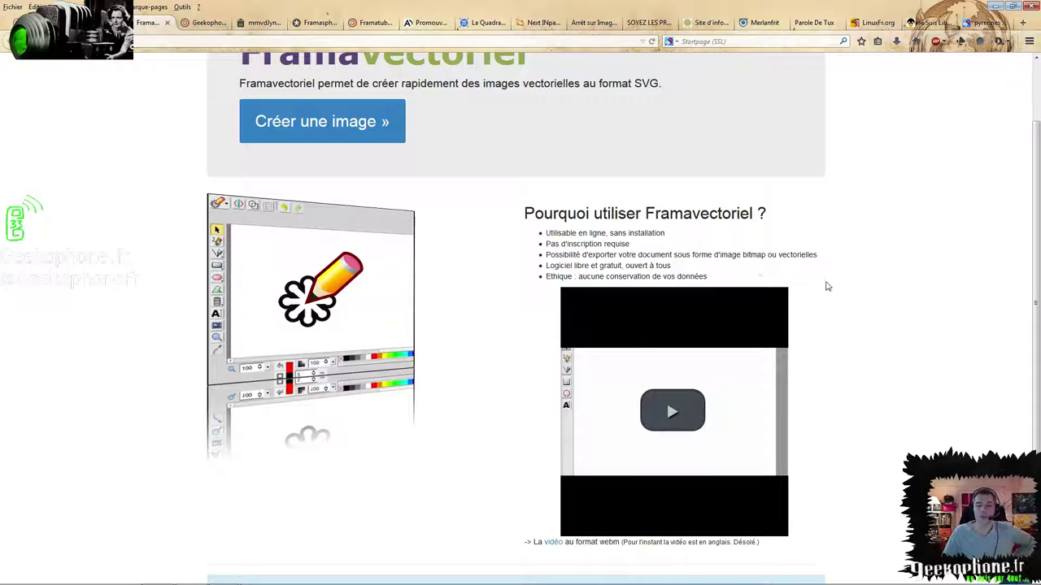
pyautogui.scroll(-3, 833, 291)
pyautogui.scroll(1, 835, 294)
pyautogui.scroll(2, 834, 294)
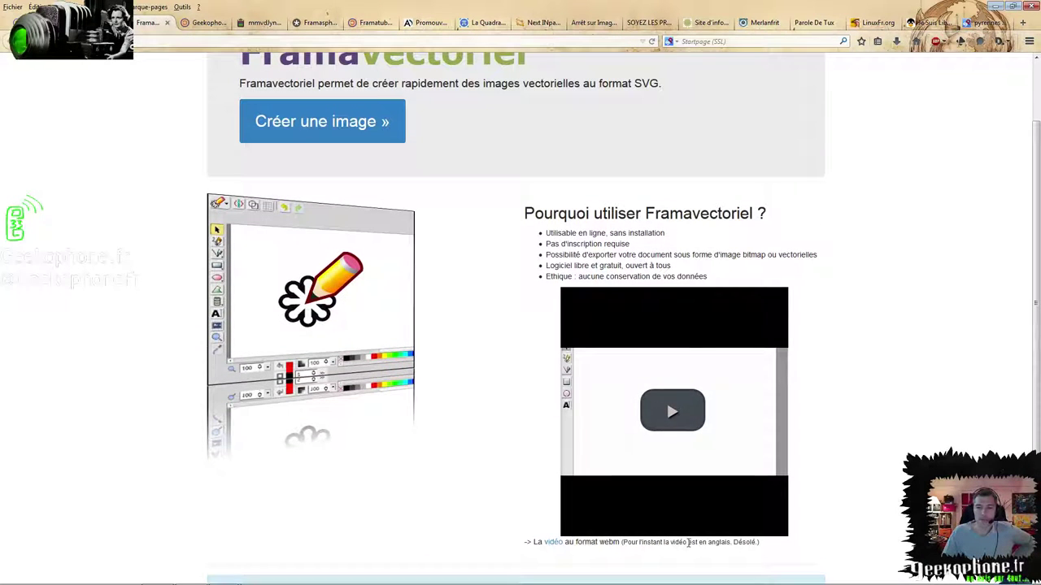
pyautogui.scroll(-2, 838, 394)
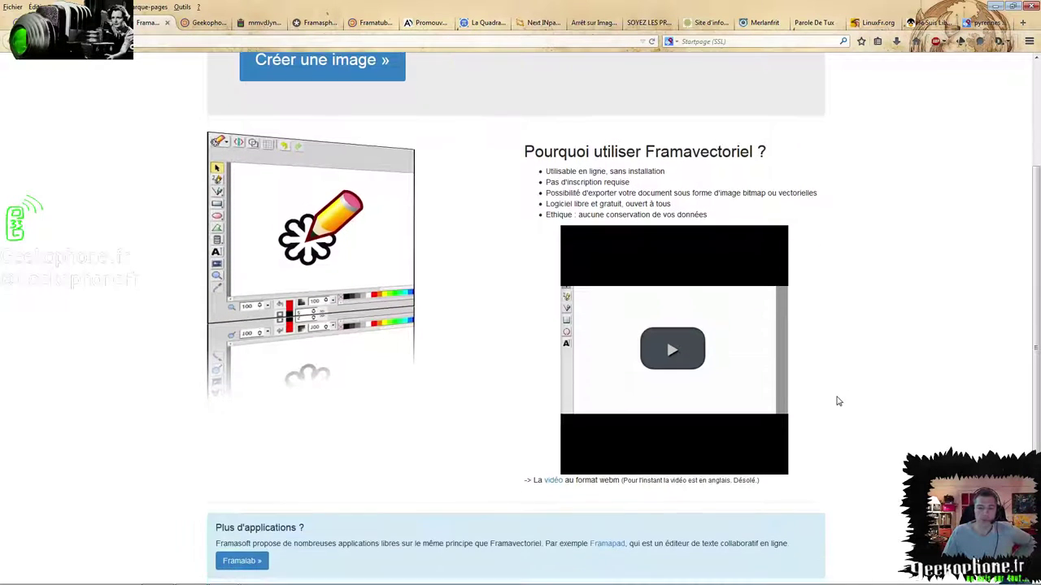
# Create a new image in Framavectoriel and draw a winding freehand line across the canvas with the Pencil tool
pyautogui.scroll(4, 359, 198)
pyautogui.click(359, 197)
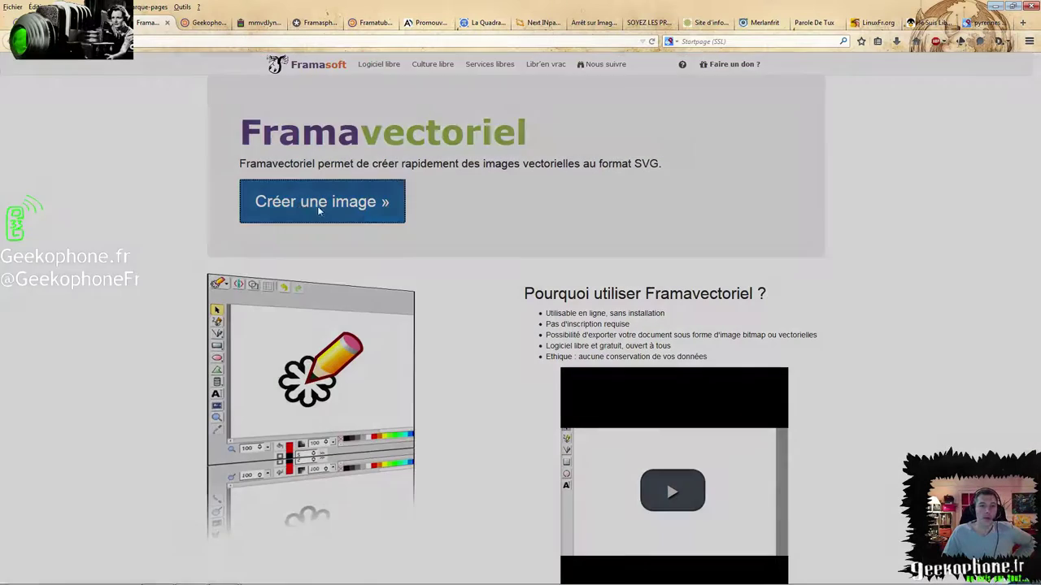
pyautogui.click(536, 331)
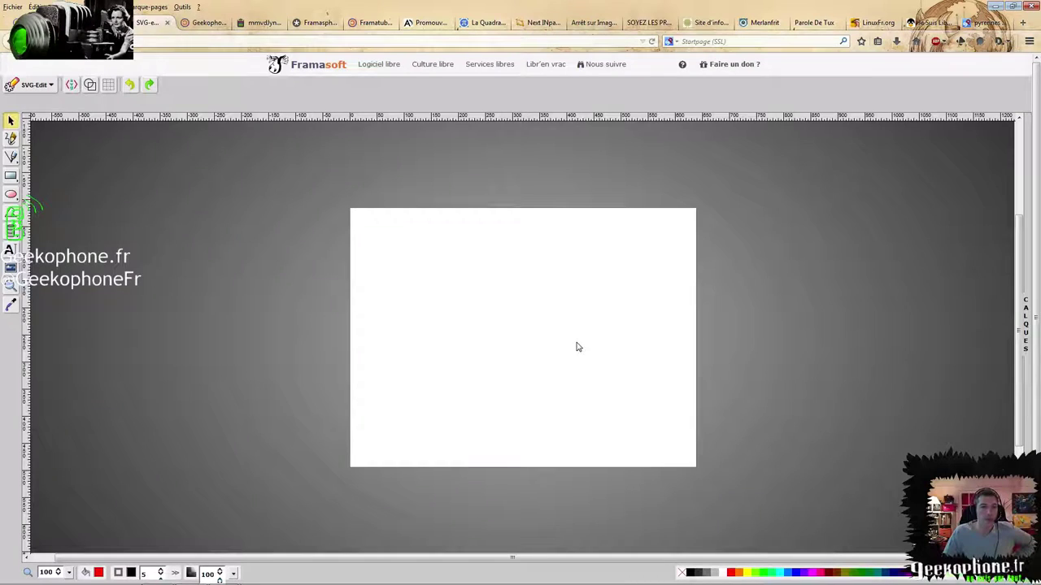
pyautogui.click(11, 140)
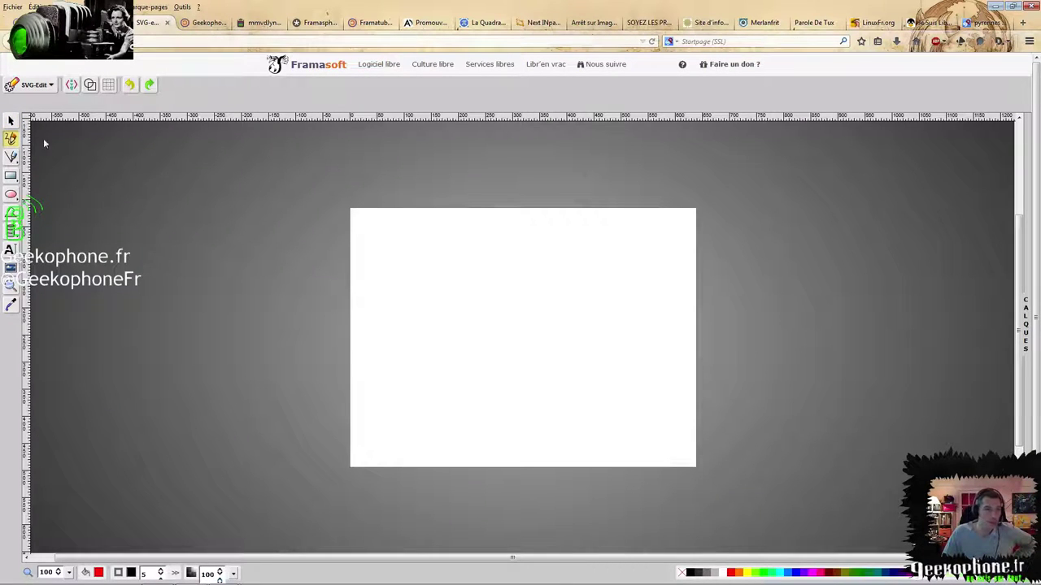
pyautogui.moveTo(395, 257)
pyautogui.mouseDown()
pyautogui.moveTo(435, 282)
pyautogui.moveTo(539, 260)
pyautogui.moveTo(570, 266)
pyautogui.moveTo(593, 302)
pyautogui.moveTo(499, 331)
pyautogui.moveTo(546, 363)
pyautogui.moveTo(551, 420)
pyautogui.moveTo(632, 439)
pyautogui.mouseUp()
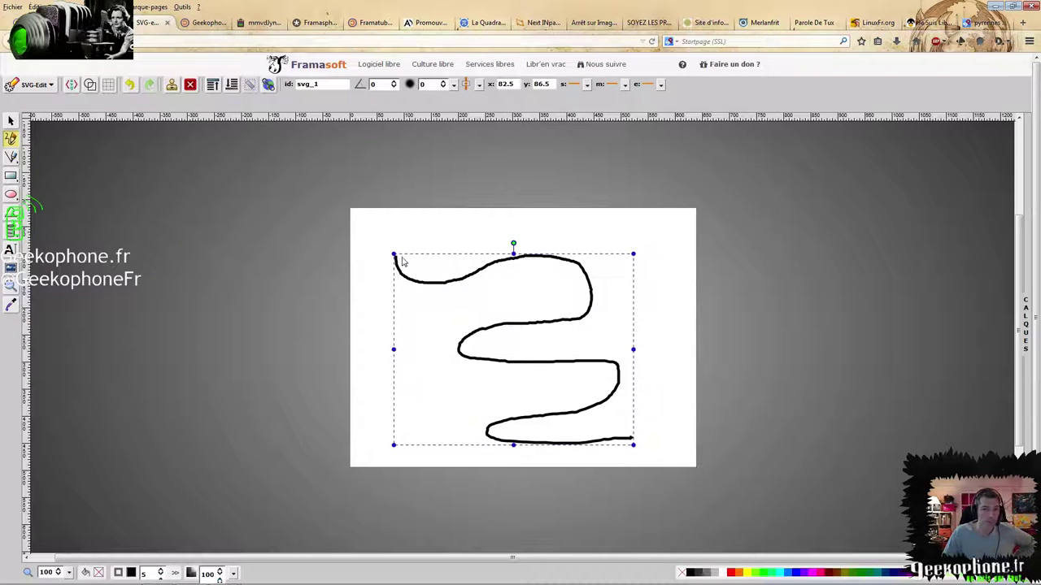
# Enlarge the freehand line on all sides until it nearly fills the canvas, with its upper-left corner at about x 17.5, y 16.5
pyautogui.moveTo(393, 253); pyautogui.dragTo(369, 225)
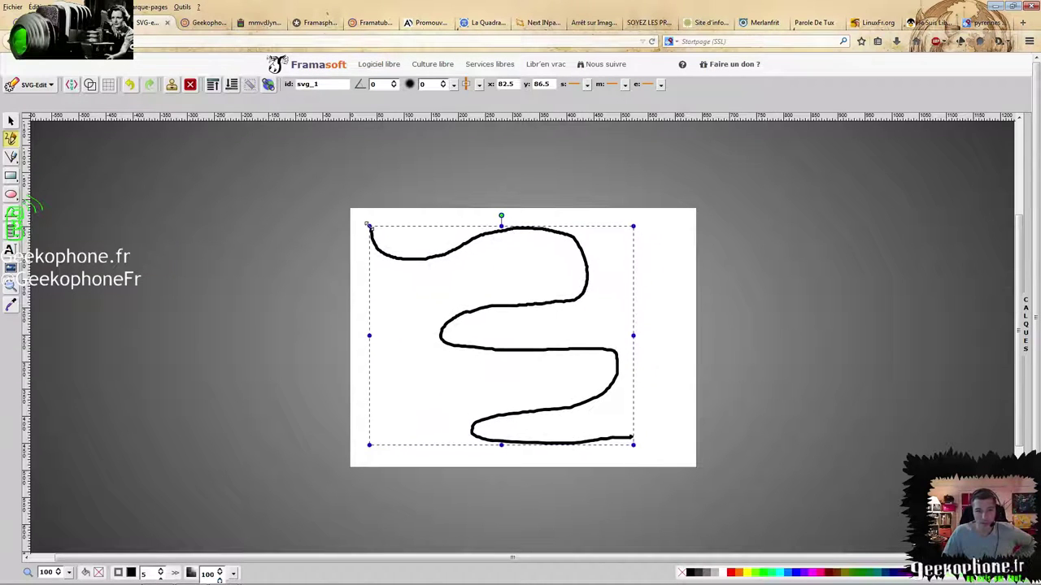
pyautogui.click(47, 86)
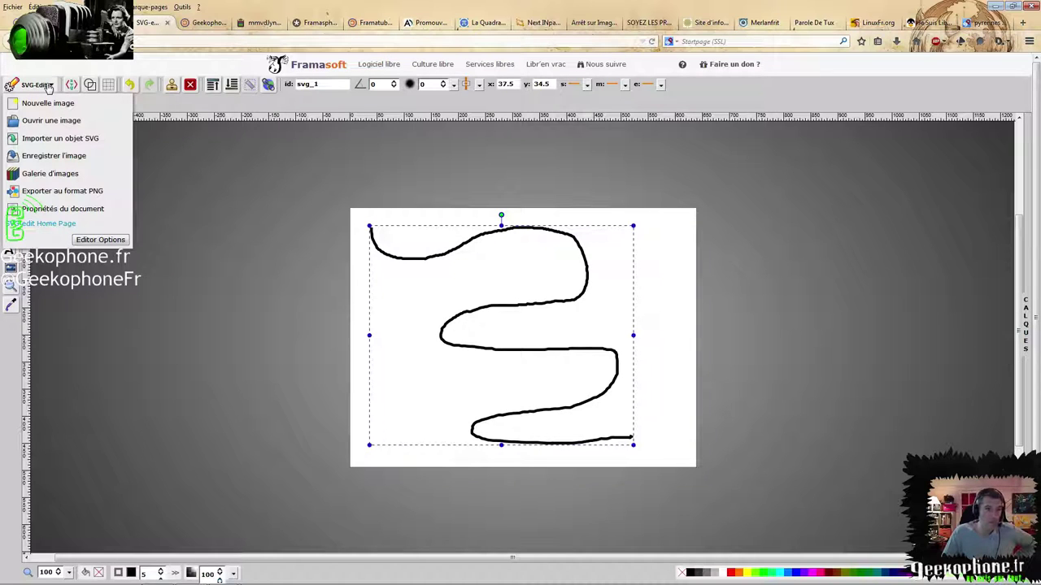
pyautogui.click(674, 278)
pyautogui.click(584, 286)
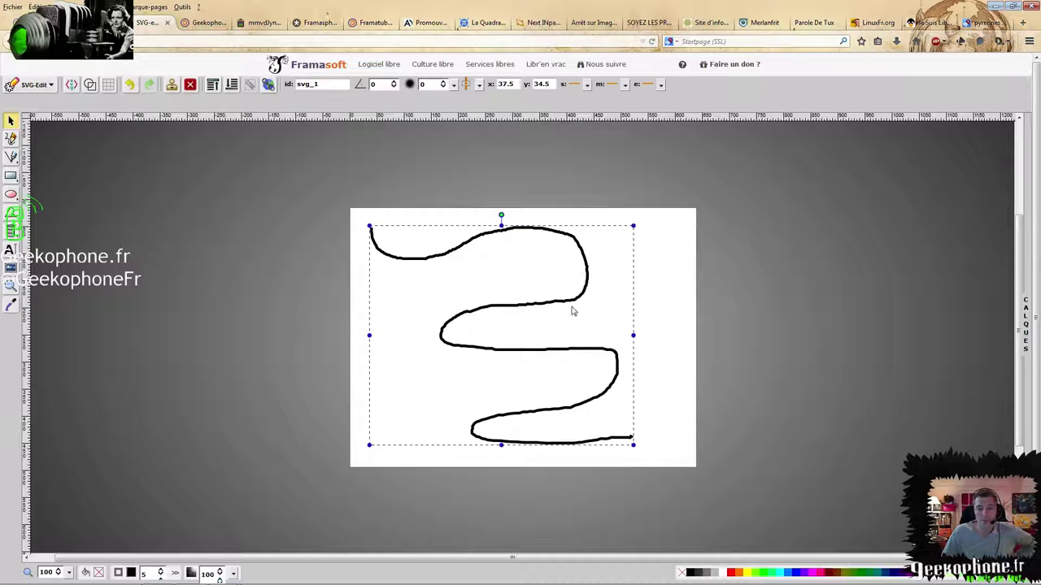
pyautogui.moveTo(632, 334); pyautogui.dragTo(680, 334)
pyautogui.moveTo(680, 446); pyautogui.dragTo(682, 455)
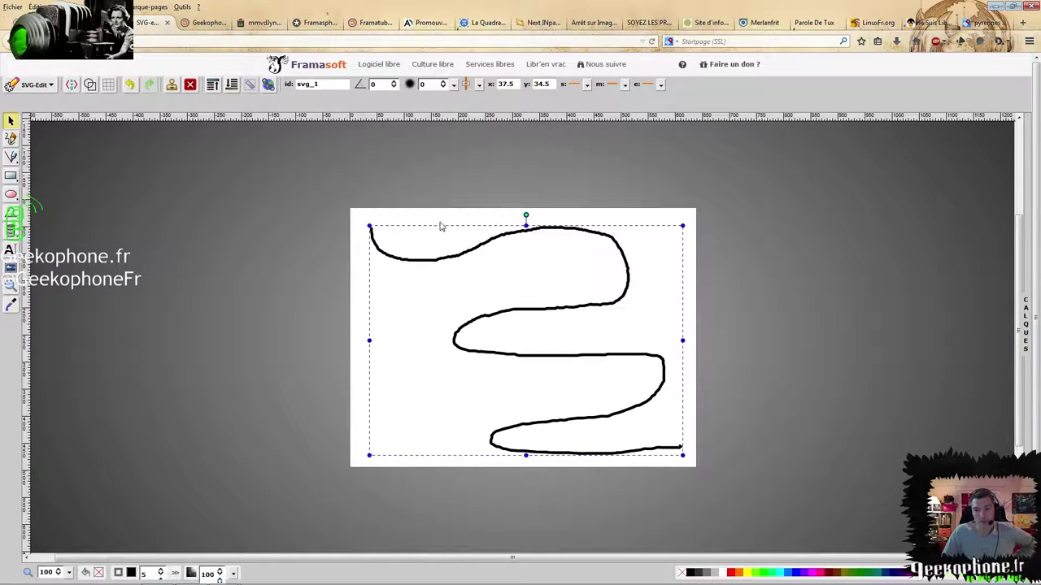
pyautogui.moveTo(366, 224); pyautogui.dragTo(357, 214)
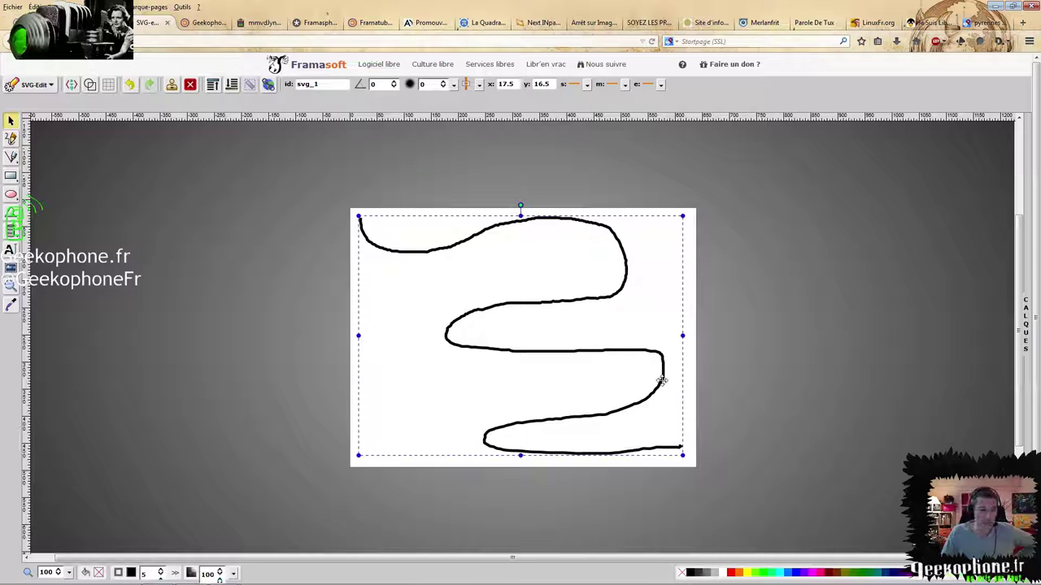
pyautogui.moveTo(680, 335); pyautogui.dragTo(685, 335)
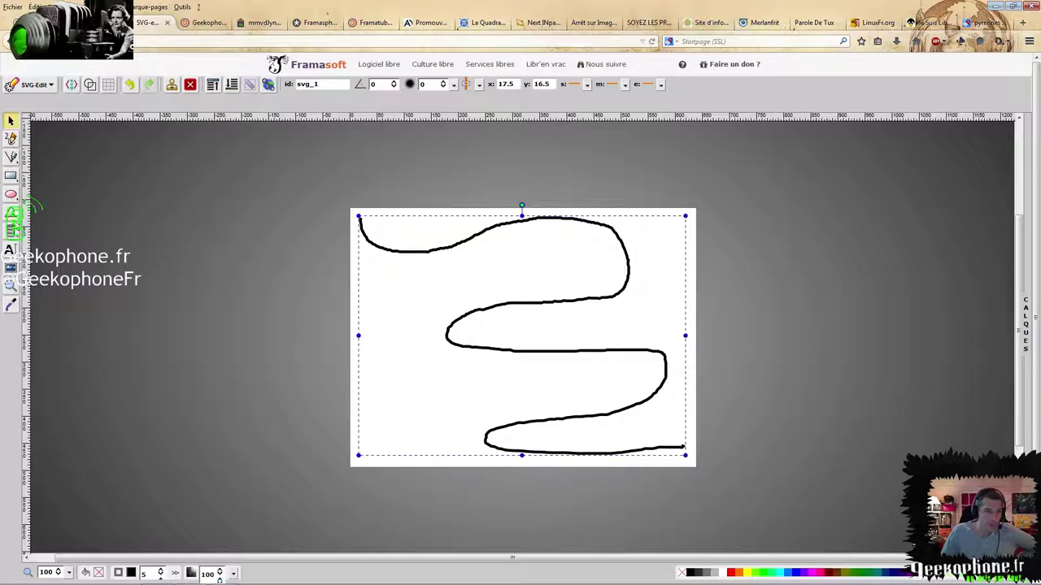
# Look at the shape library's categories, and deselect the freehand line
pyautogui.click(14, 232)
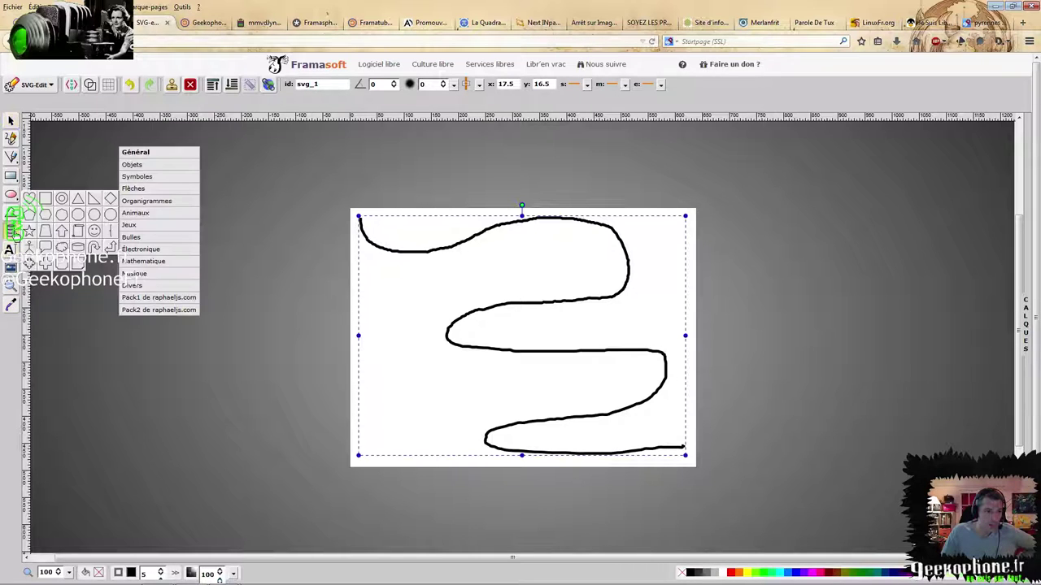
pyautogui.click(83, 349)
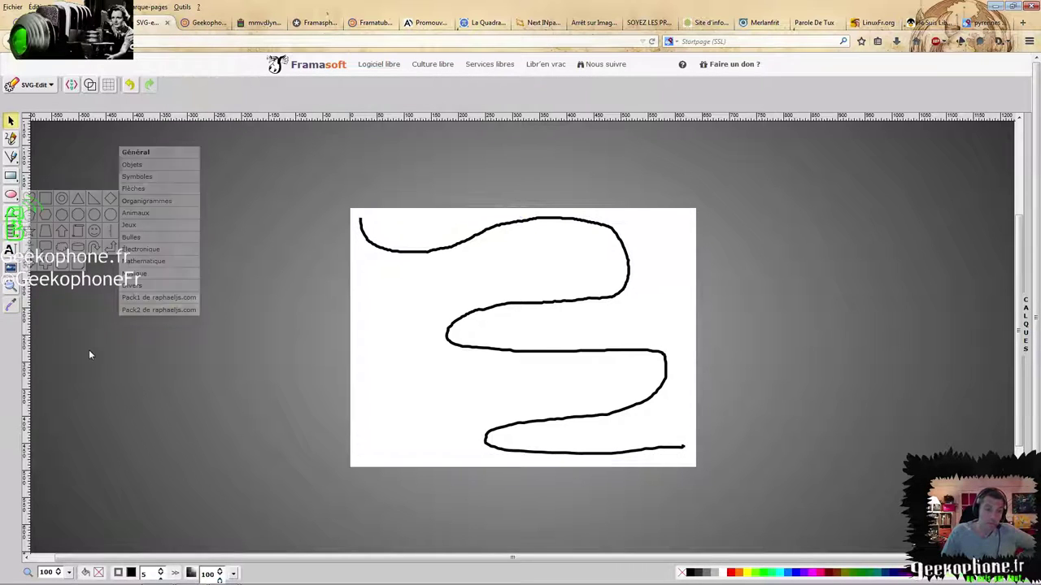
# Return to the FreeMind article, open Framanews from the free services in a new tab and switch to that tab
pyautogui.hotkey('alt', 'Left')
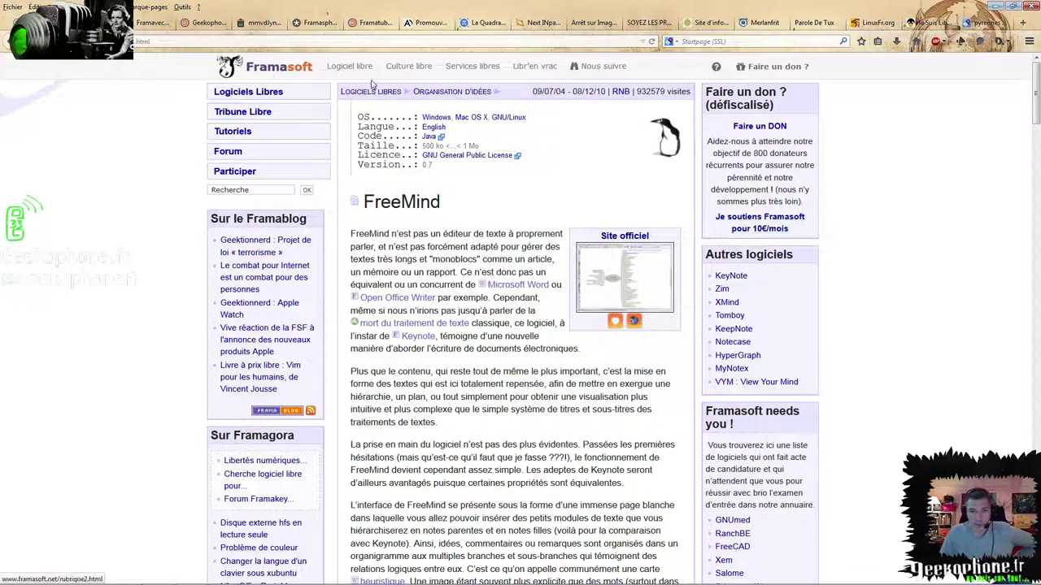
pyautogui.moveTo(465, 68)
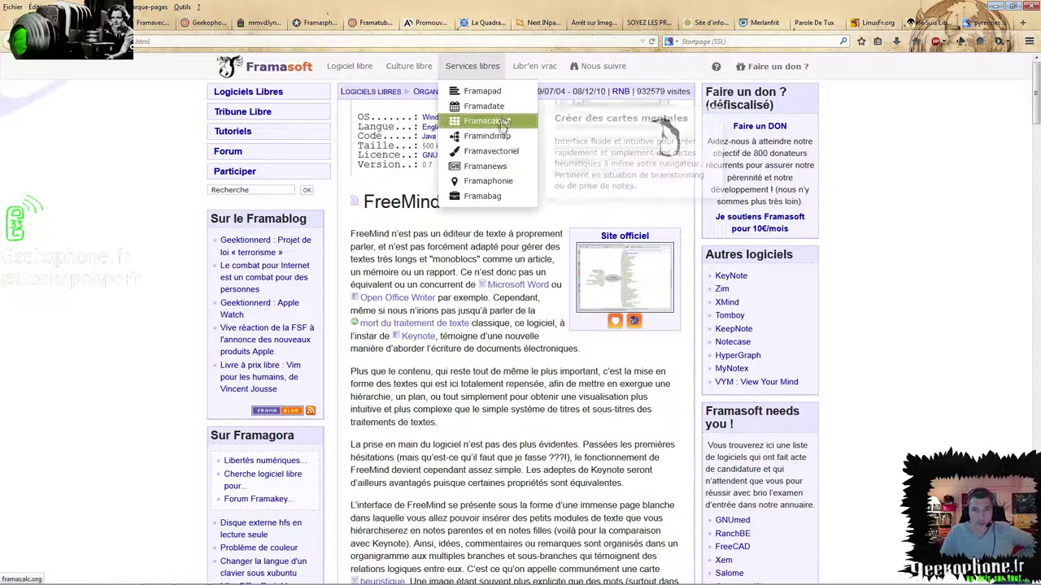
pyautogui.click(494, 172)
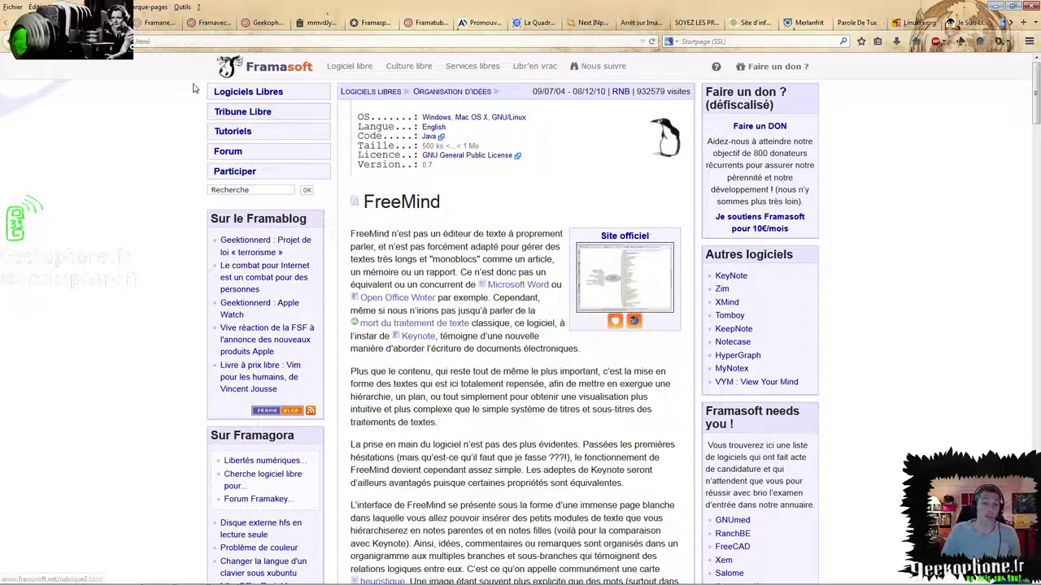
pyautogui.click(155, 25)
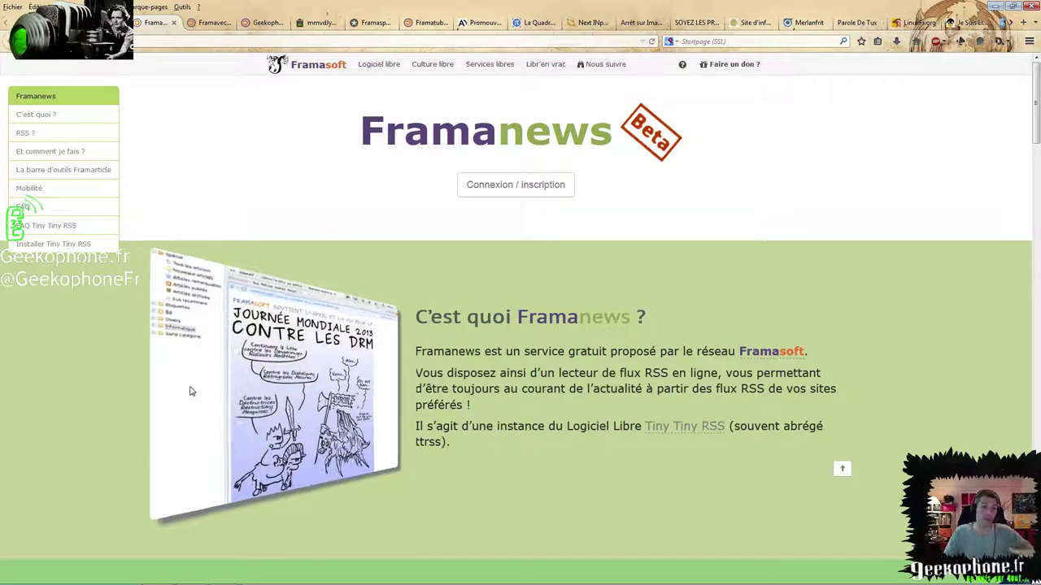
# Highlight the sentences explaining what Framanews is and what its online RSS reader offers, and clear the highlight
pyautogui.moveTo(209, 269)
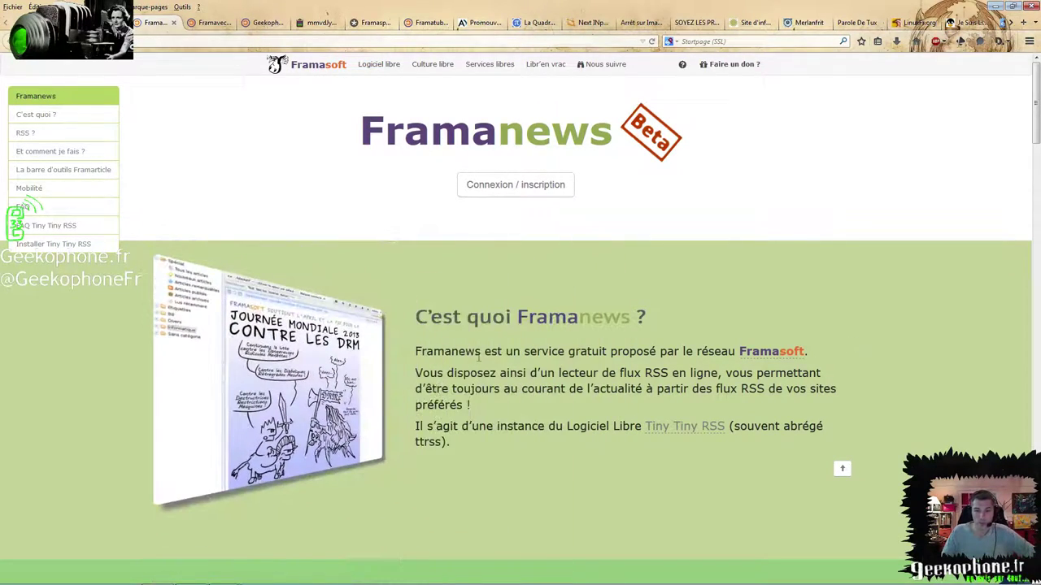
pyautogui.moveTo(444, 351); pyautogui.dragTo(710, 351)
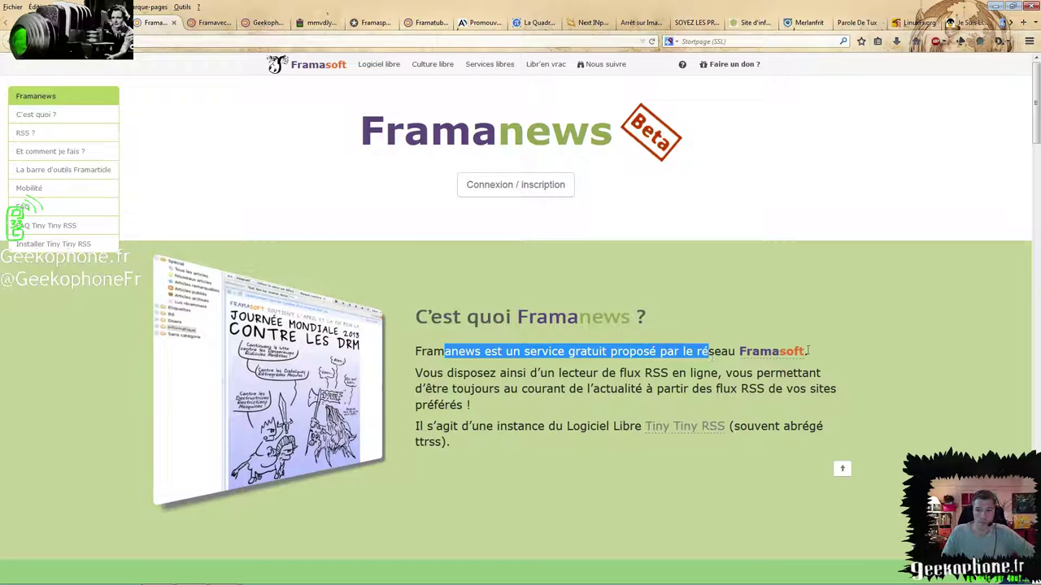
pyautogui.moveTo(457, 373); pyautogui.dragTo(729, 389)
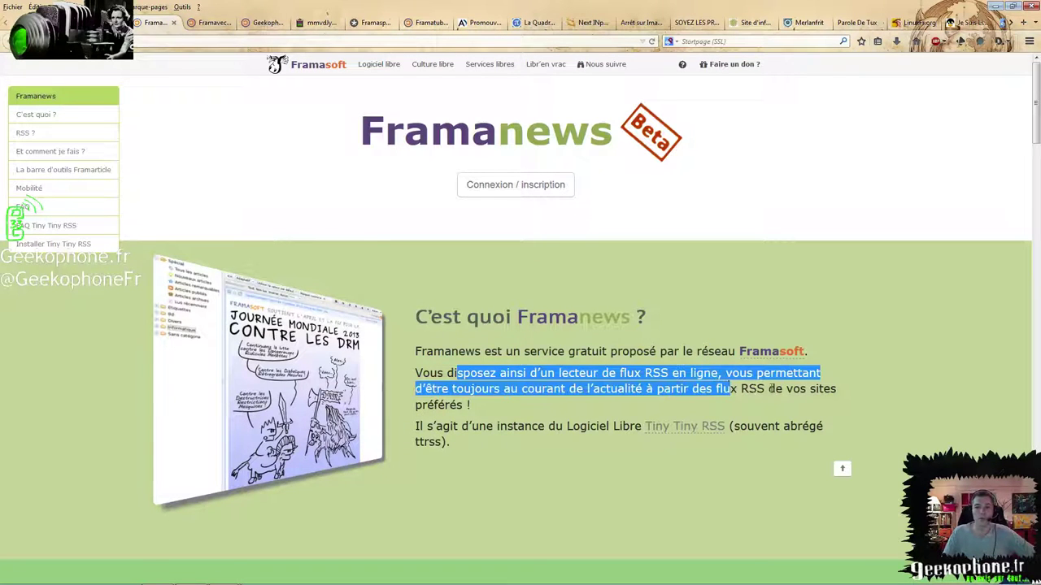
pyautogui.click(852, 383)
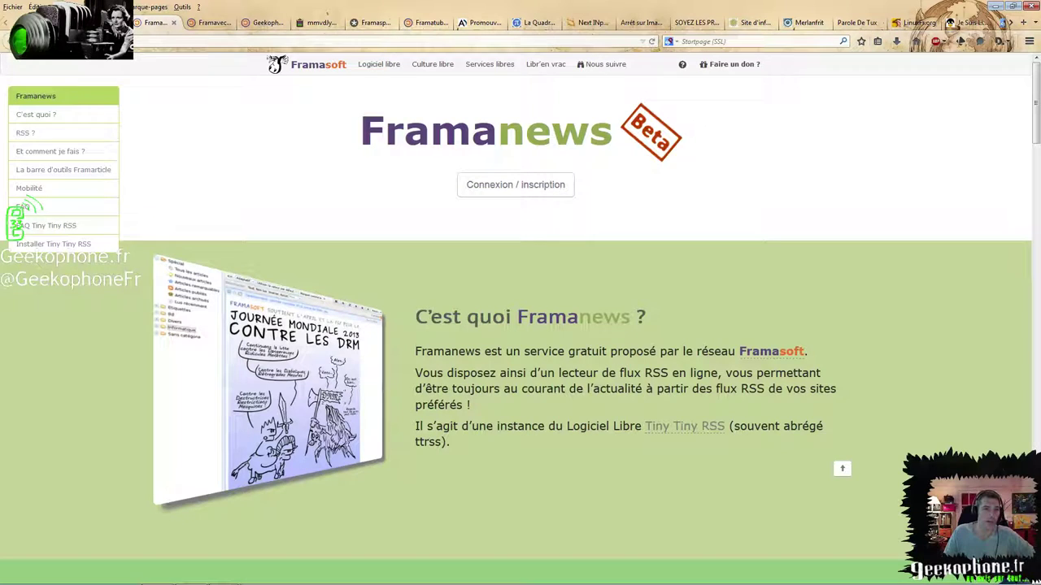
# Open the list of Framasoft's free services and point out Framabag
pyautogui.click(489, 68)
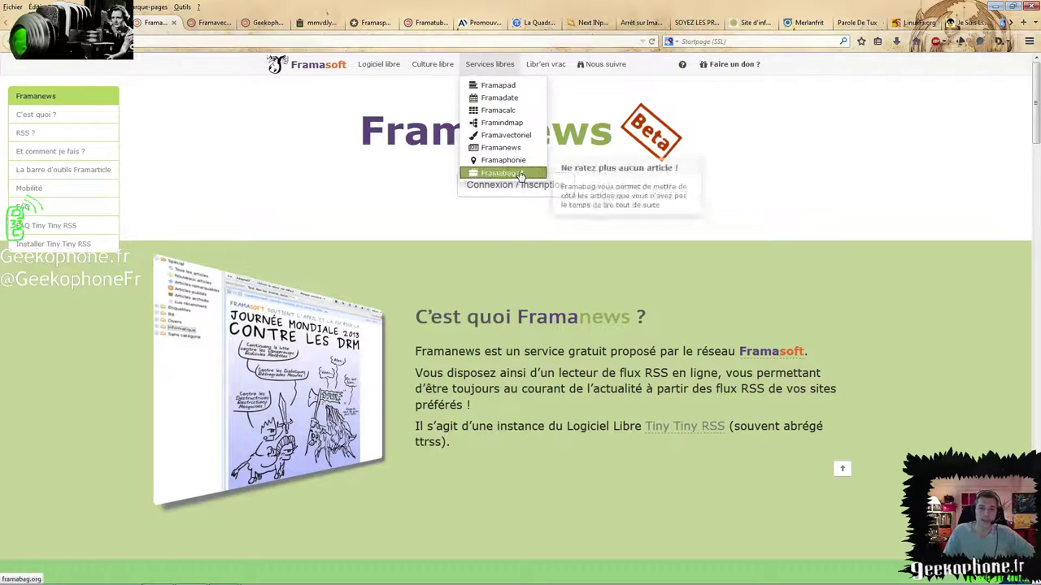